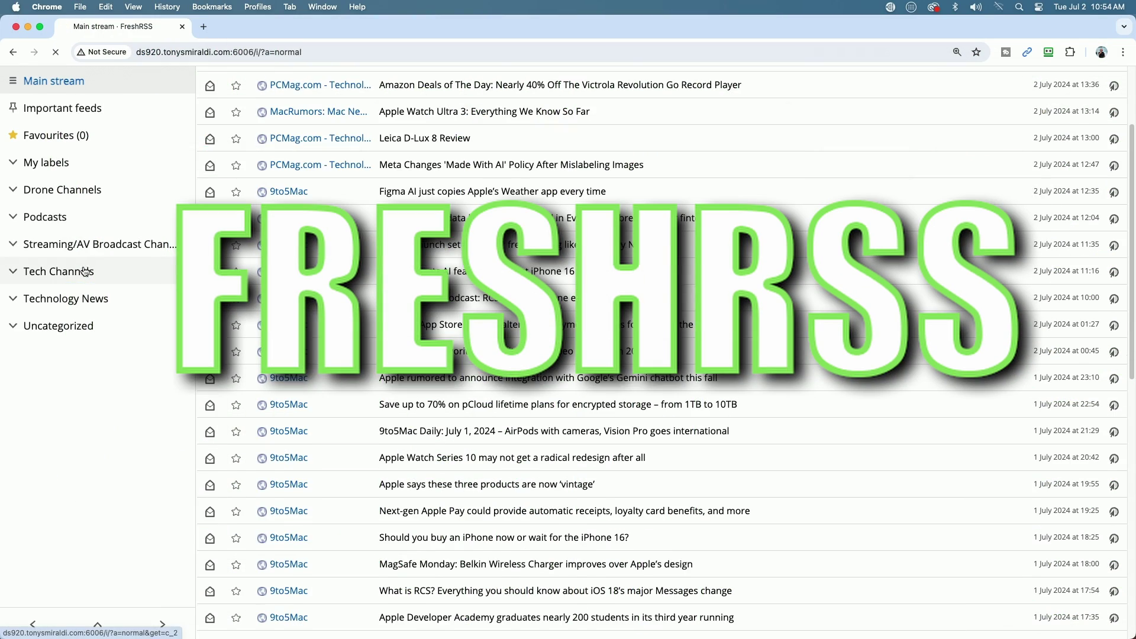
Step: Browse the Tech Channels, Podcasts and Technology News categories in the FreshRSS sidebar
{"action": "left_click", "coordinate": [89, 263]}
{"action": "left_click", "coordinate": [32, 290]}
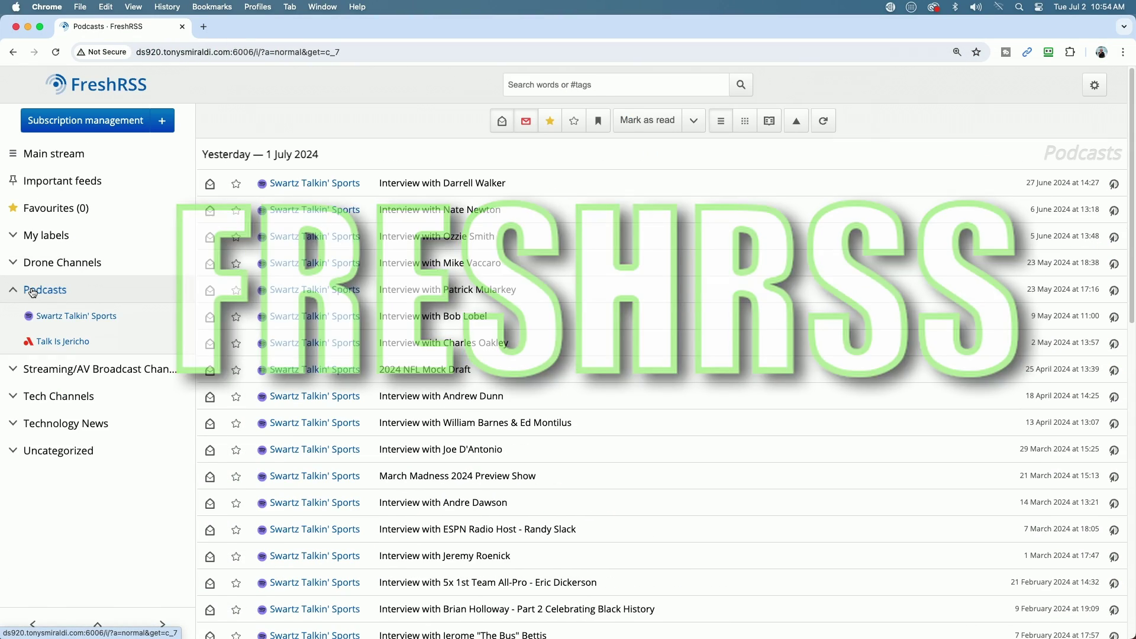
{"action": "left_click", "coordinate": [57, 435]}
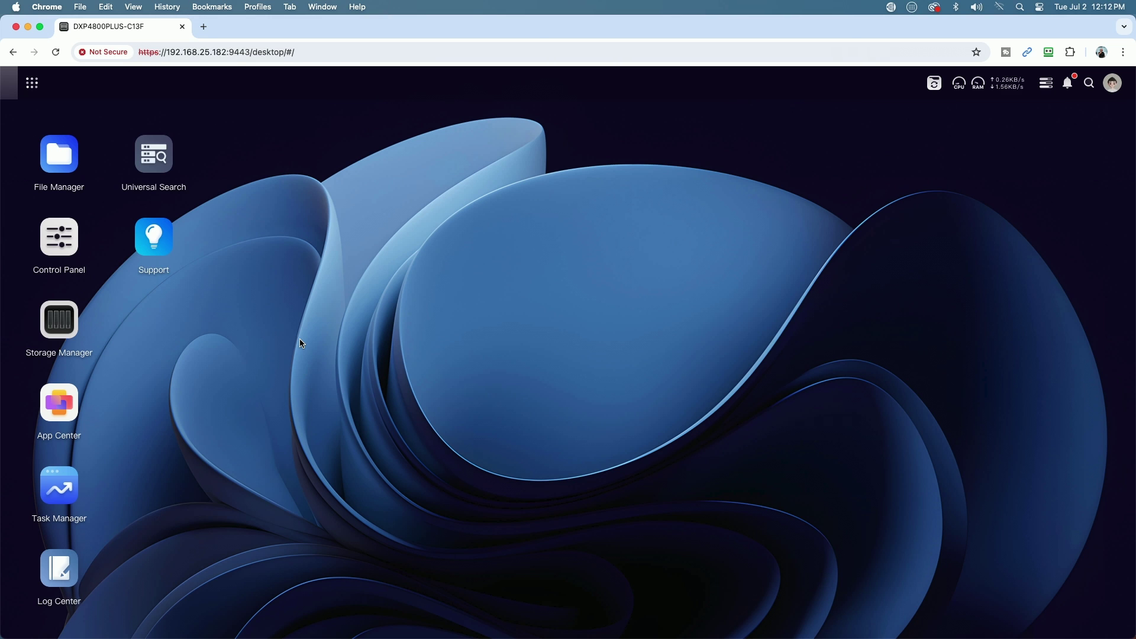
{"action": "left_click", "coordinate": [54, 408]}
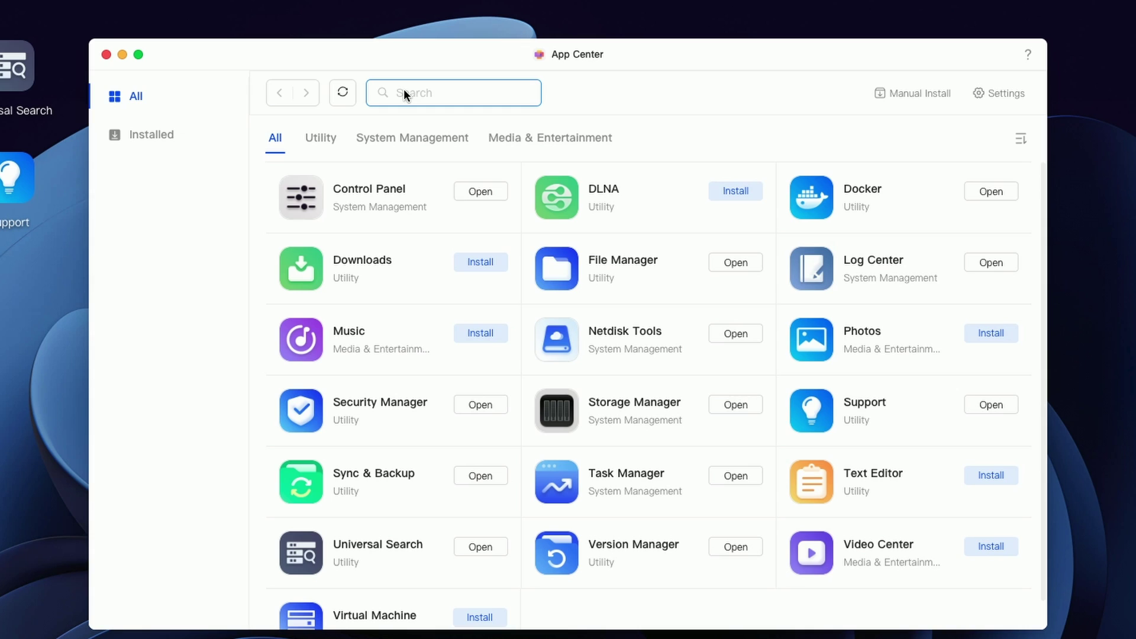
{"action": "type", "text": "docker"}
{"action": "key", "text": "Return"}
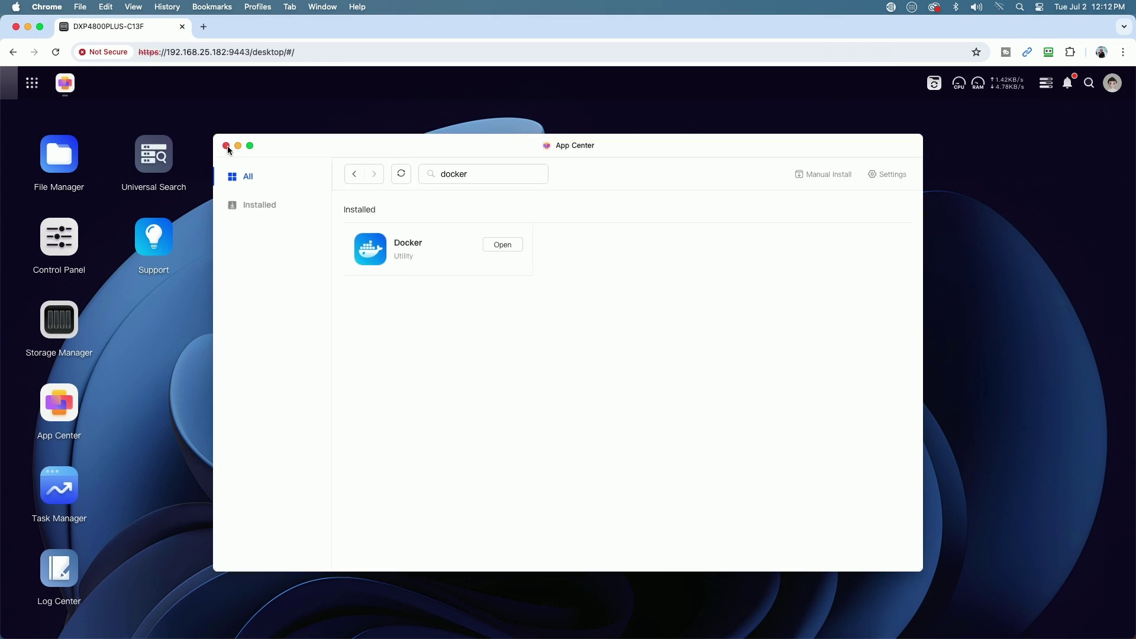
{"action": "left_click", "coordinate": [106, 54]}
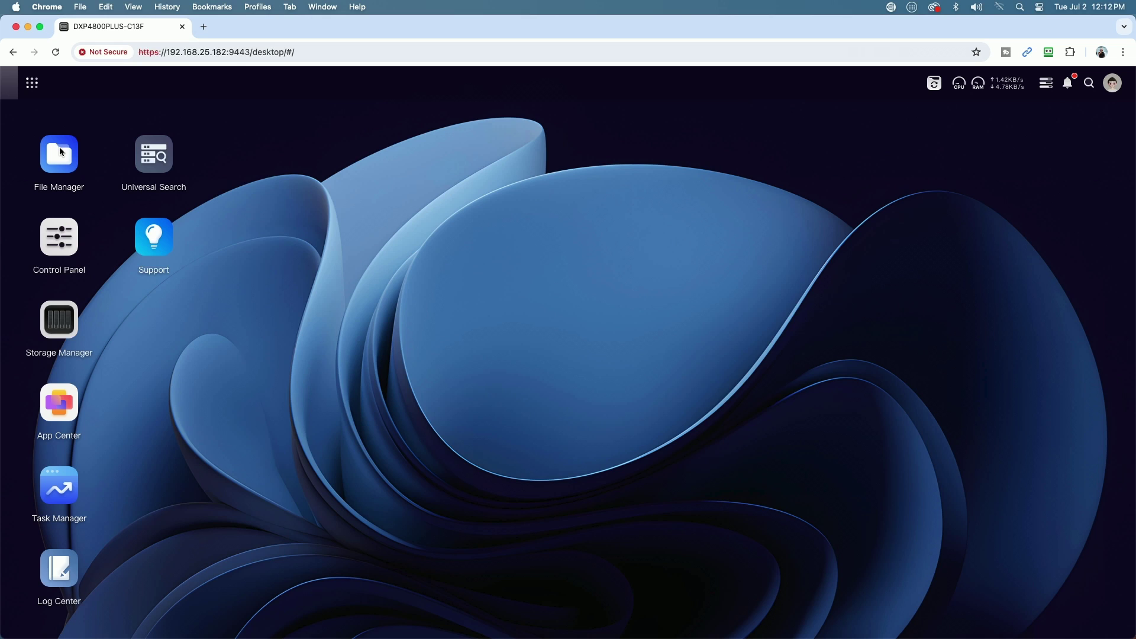
Step: Create a new folder named 'config' inside the docker shared folder, then close File Manager
{"action": "left_click", "coordinate": [60, 149]}
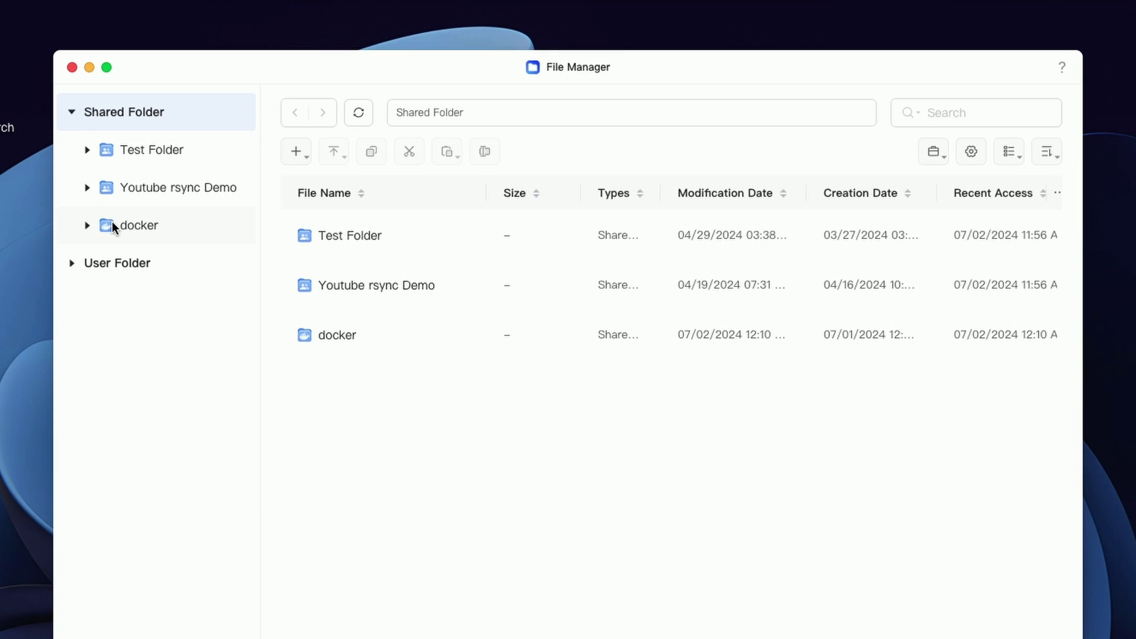
{"action": "left_click", "coordinate": [245, 252]}
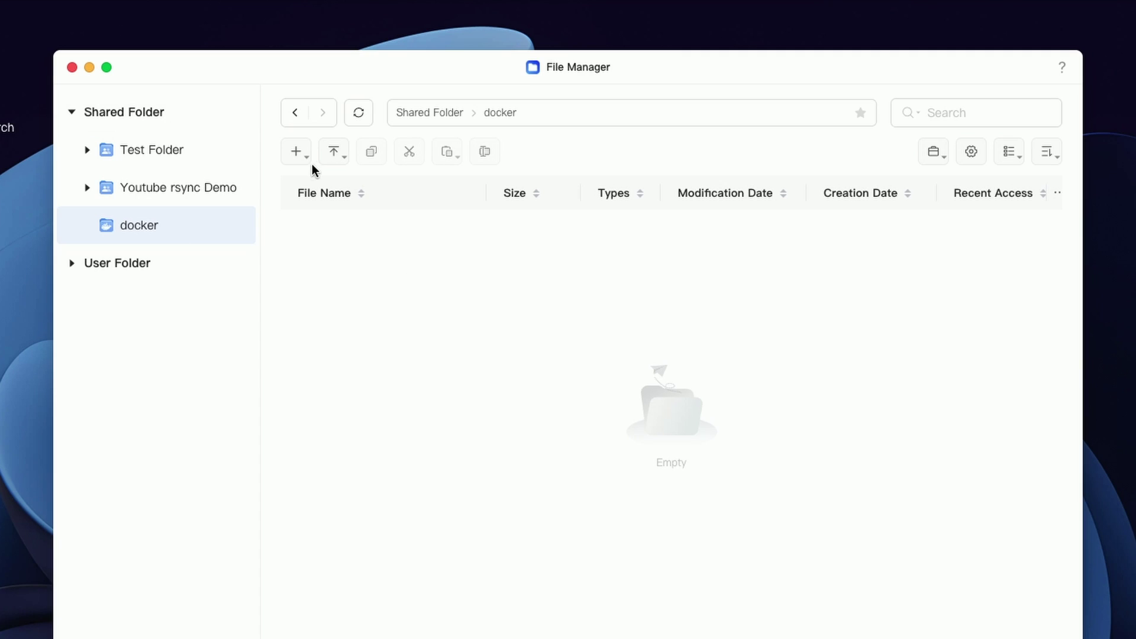
{"action": "left_click", "coordinate": [297, 154]}
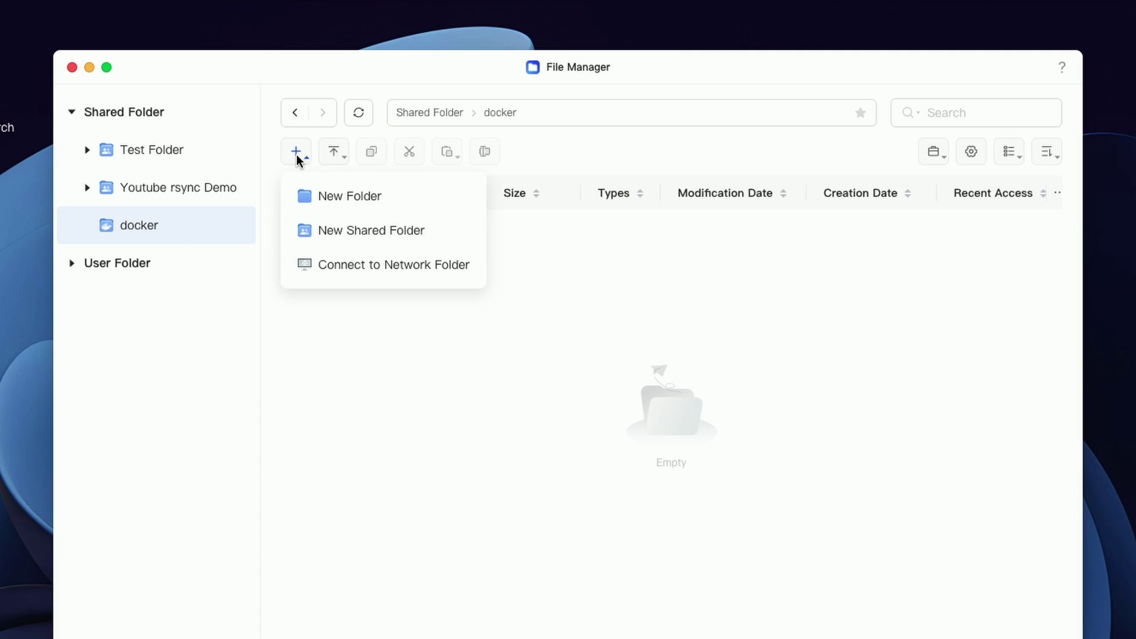
{"action": "left_click", "coordinate": [310, 195]}
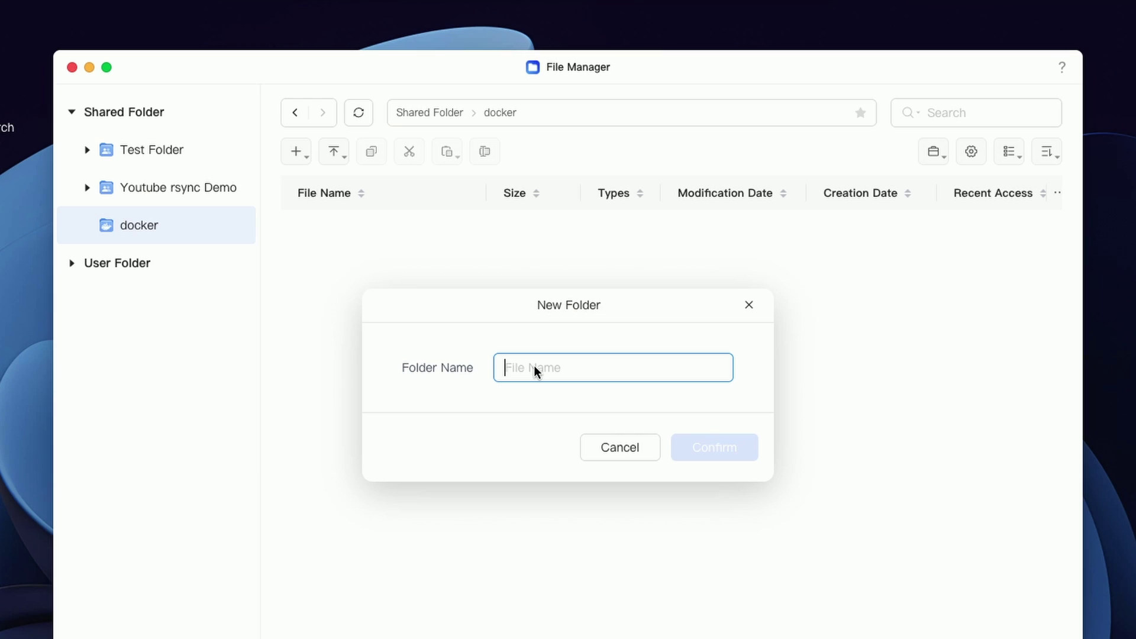
{"action": "type", "text": "config"}
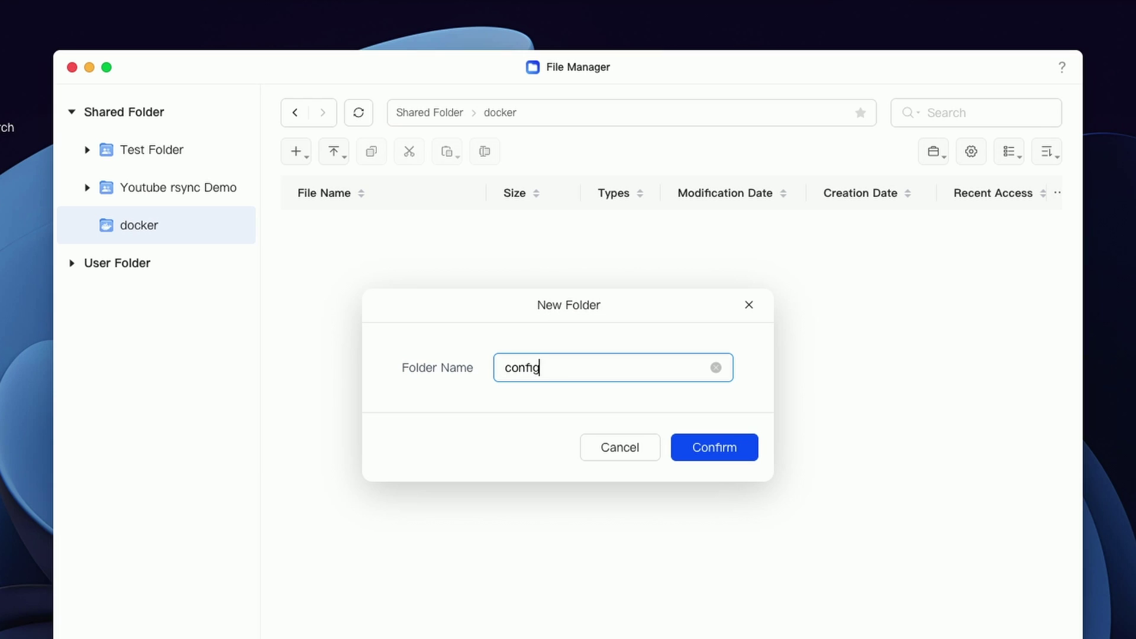
{"action": "left_click", "coordinate": [742, 455]}
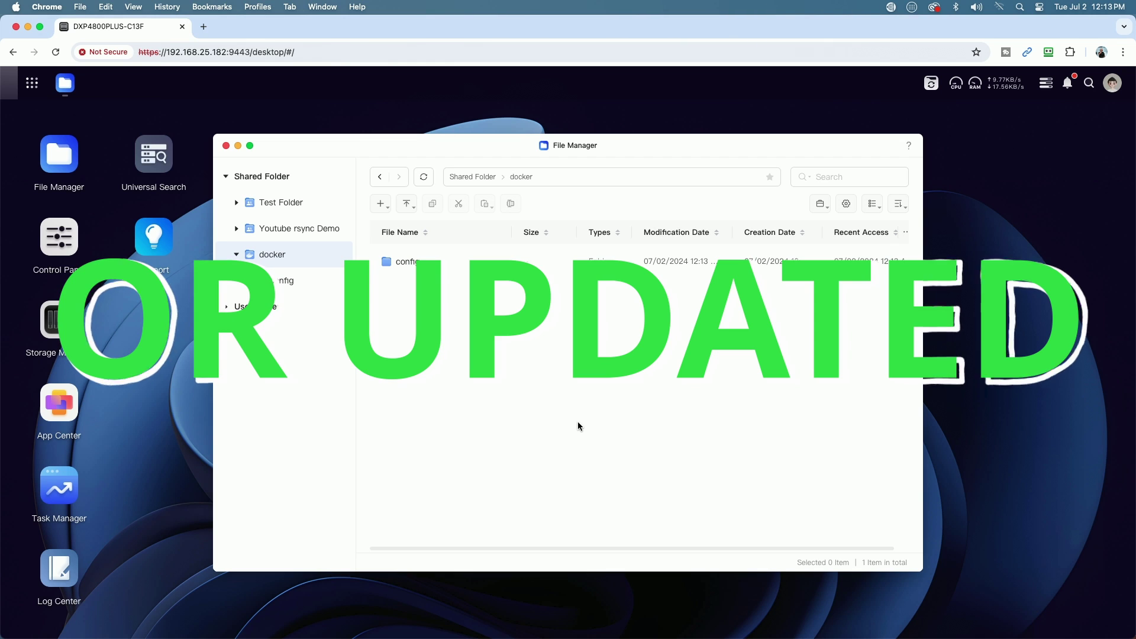
{"action": "left_click", "coordinate": [226, 145]}
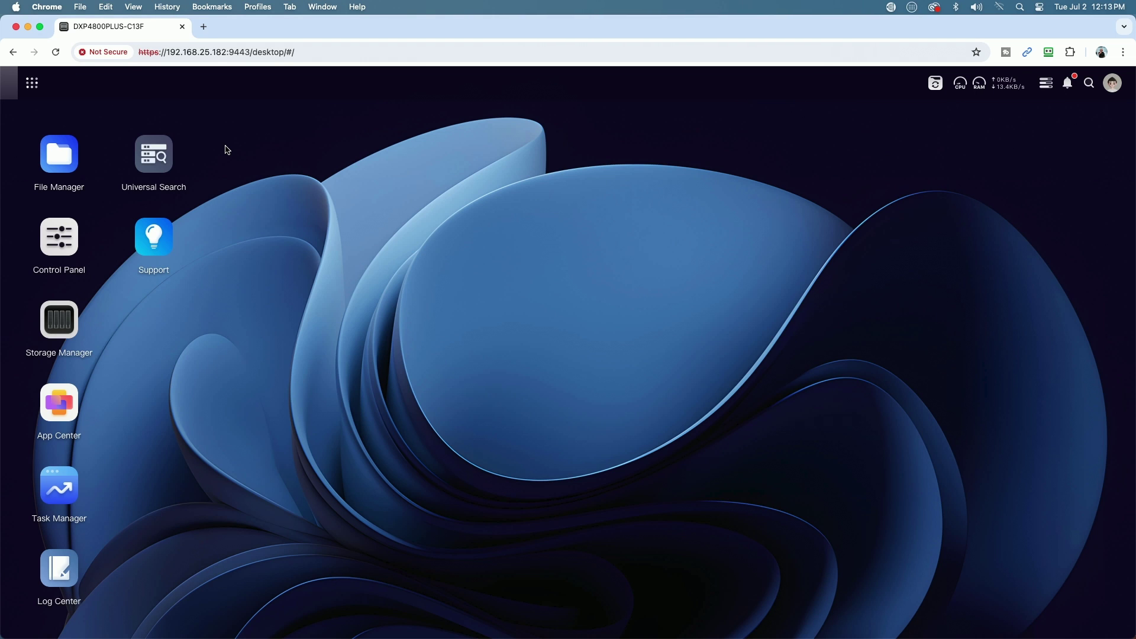
Step: Launch Docker and search its Image Database for 'freshrss'
{"action": "left_click", "coordinate": [30, 85]}
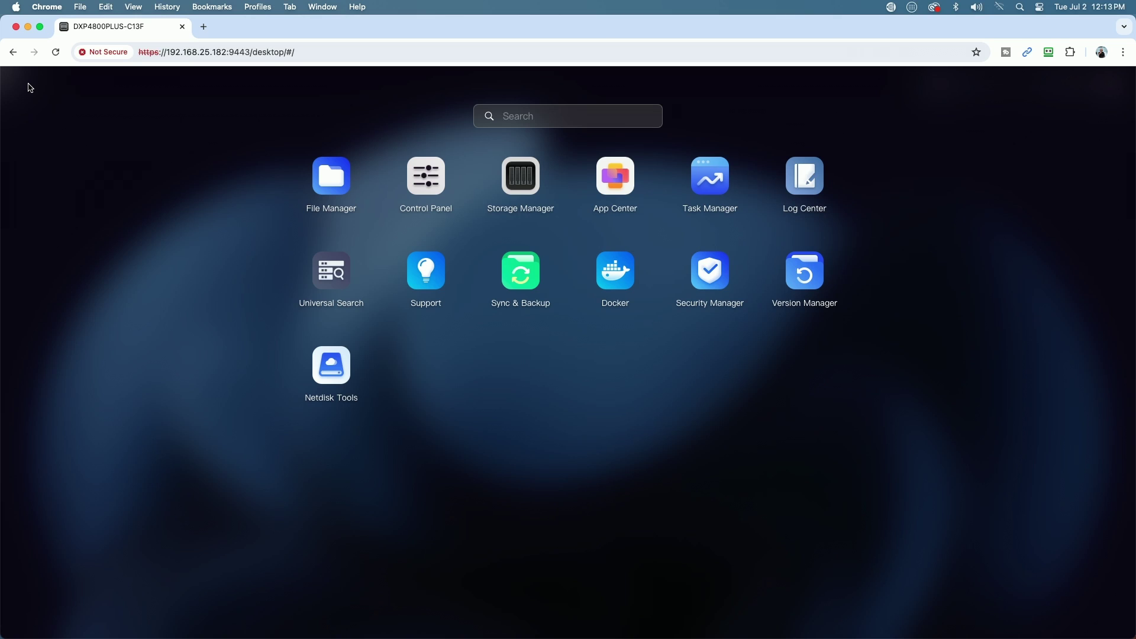
{"action": "left_click", "coordinate": [609, 271]}
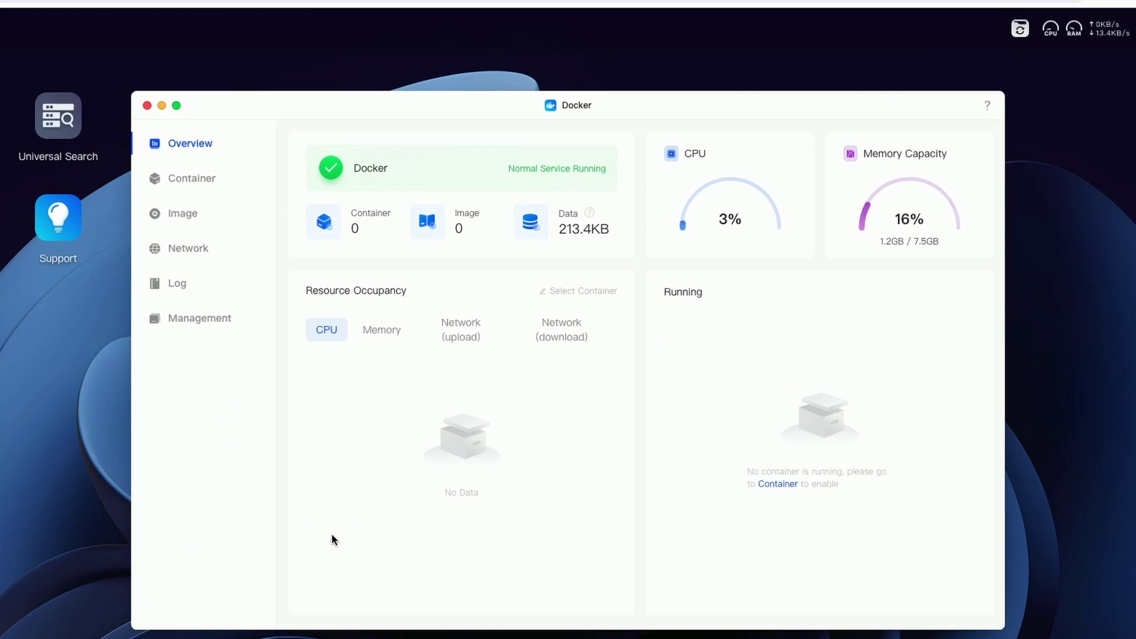
{"action": "left_click", "coordinate": [122, 196]}
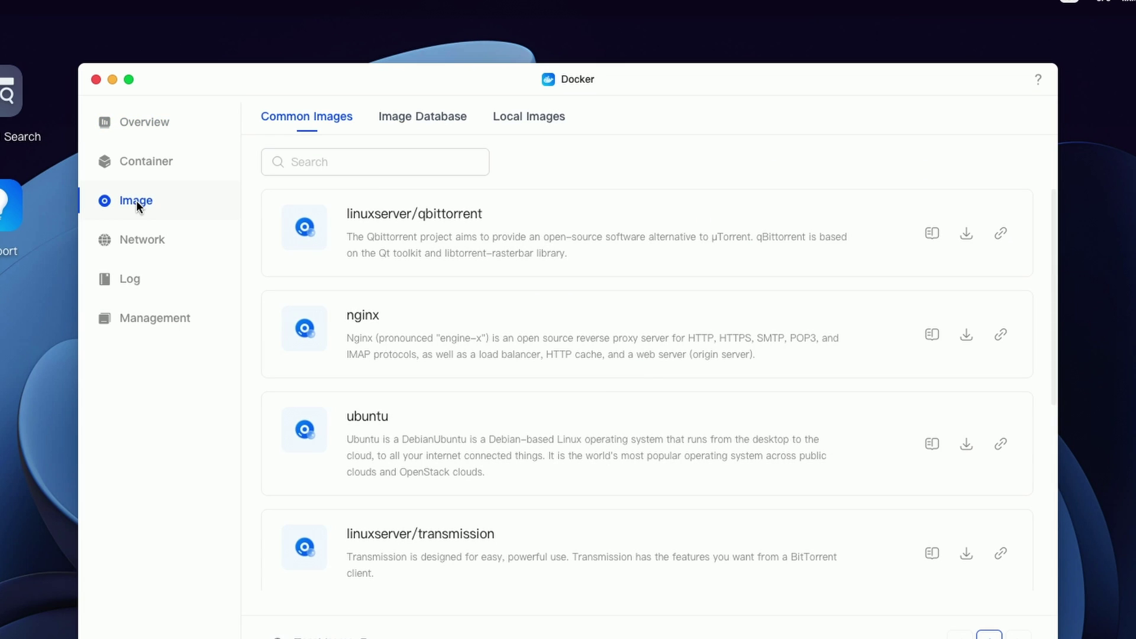
{"action": "left_click", "coordinate": [415, 115]}
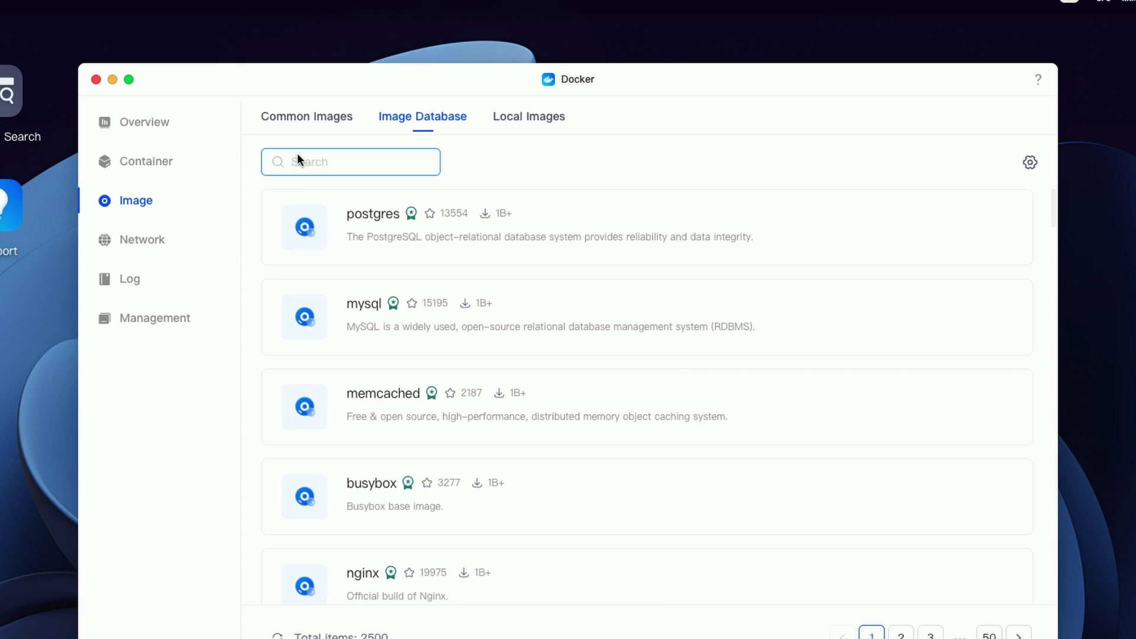
{"action": "type", "text": "freshrss"}
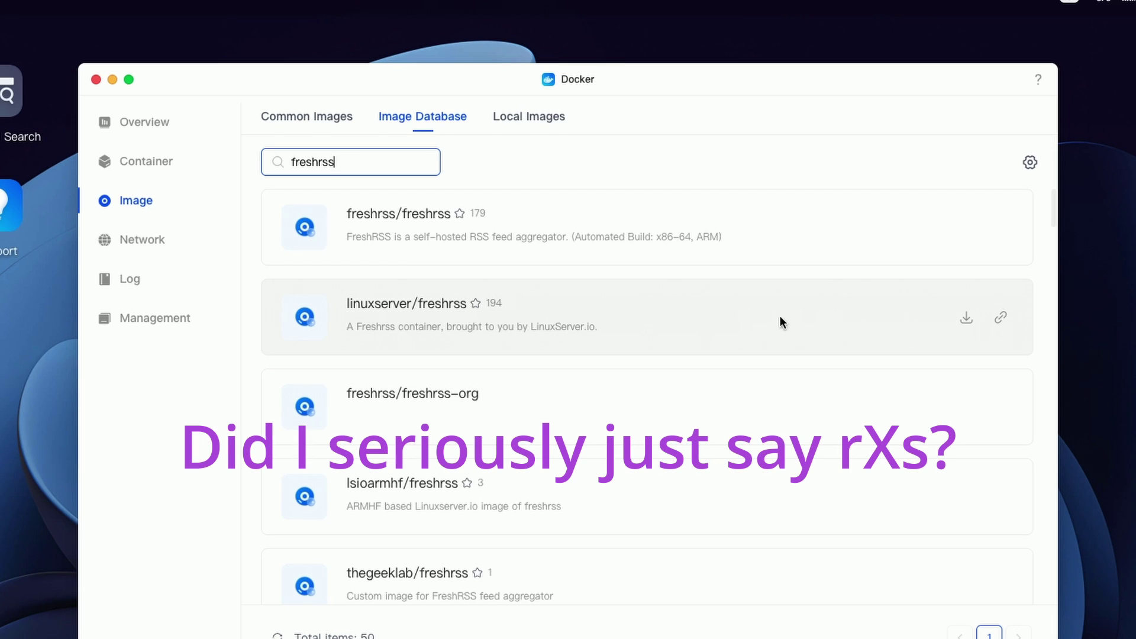
Step: Download the linuxserver/freshrss image at the latest version and verify it under Local Images
{"action": "left_click", "coordinate": [967, 320]}
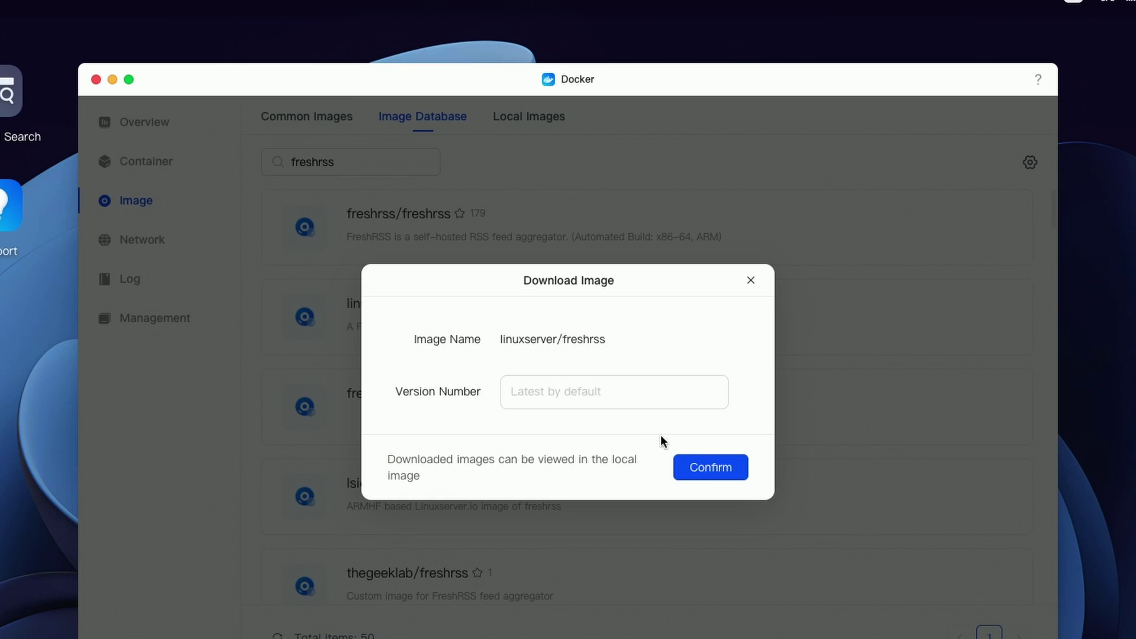
{"action": "left_click", "coordinate": [709, 463]}
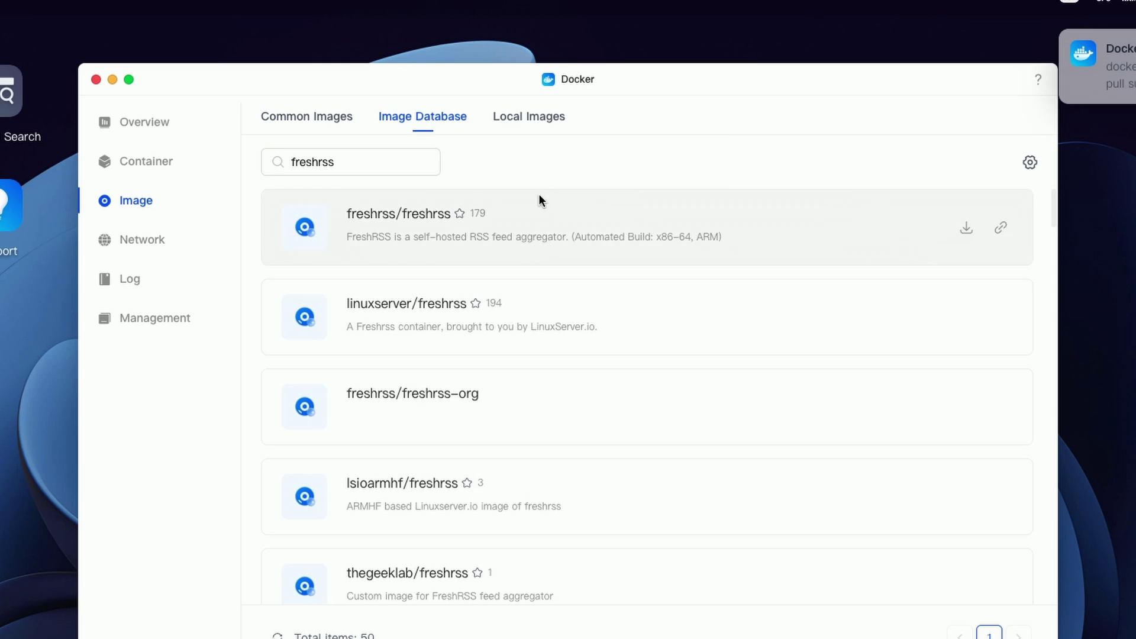
{"action": "left_click", "coordinate": [530, 114]}
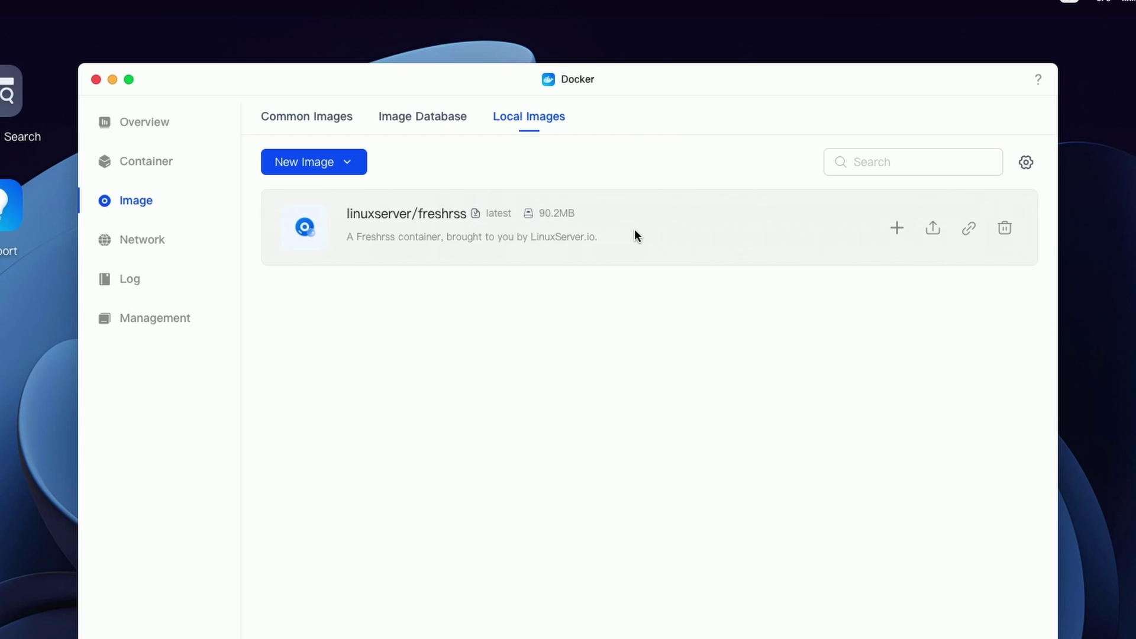
{"action": "left_click", "coordinate": [152, 161]}
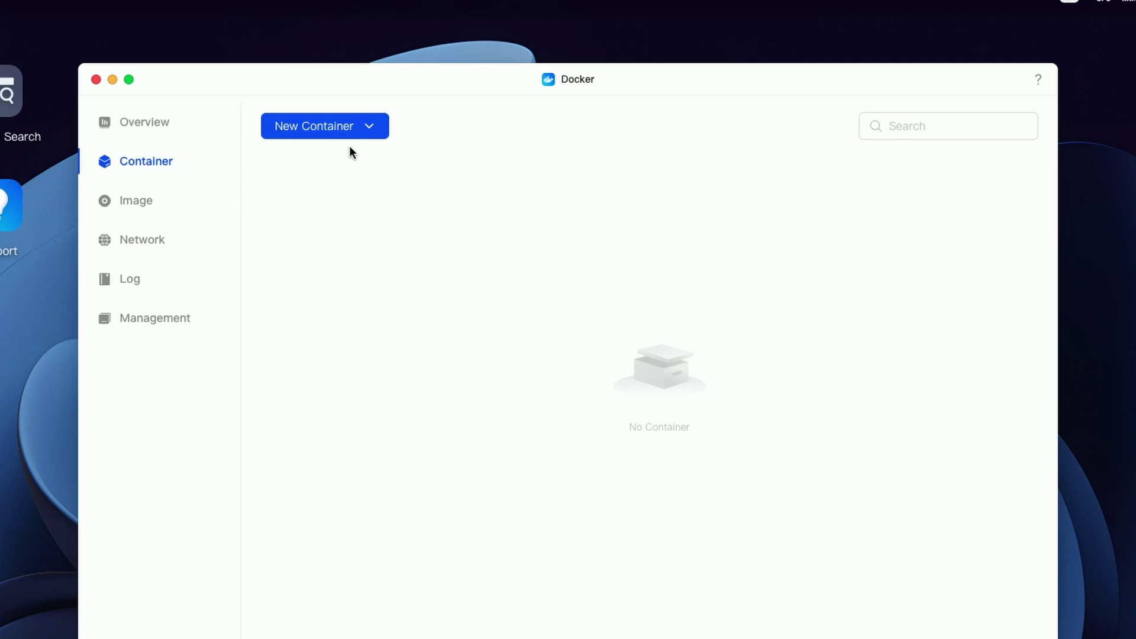
Step: Create a container manually from the linuxserver/freshrss:latest image and proceed to basic settings
{"action": "left_click", "coordinate": [359, 125]}
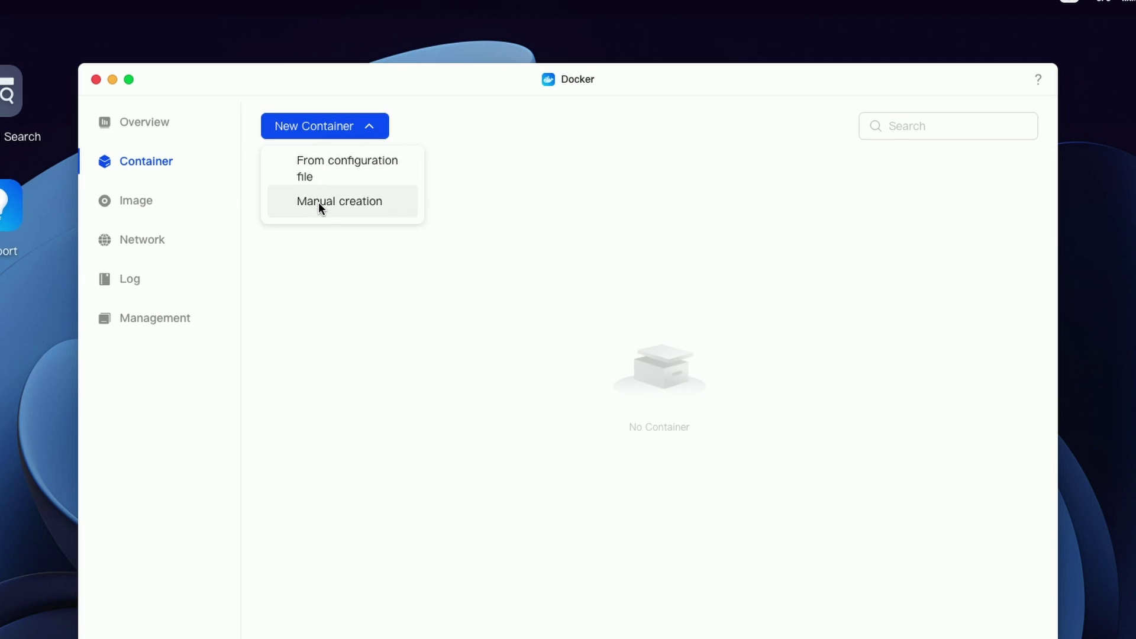
{"action": "left_click", "coordinate": [319, 203]}
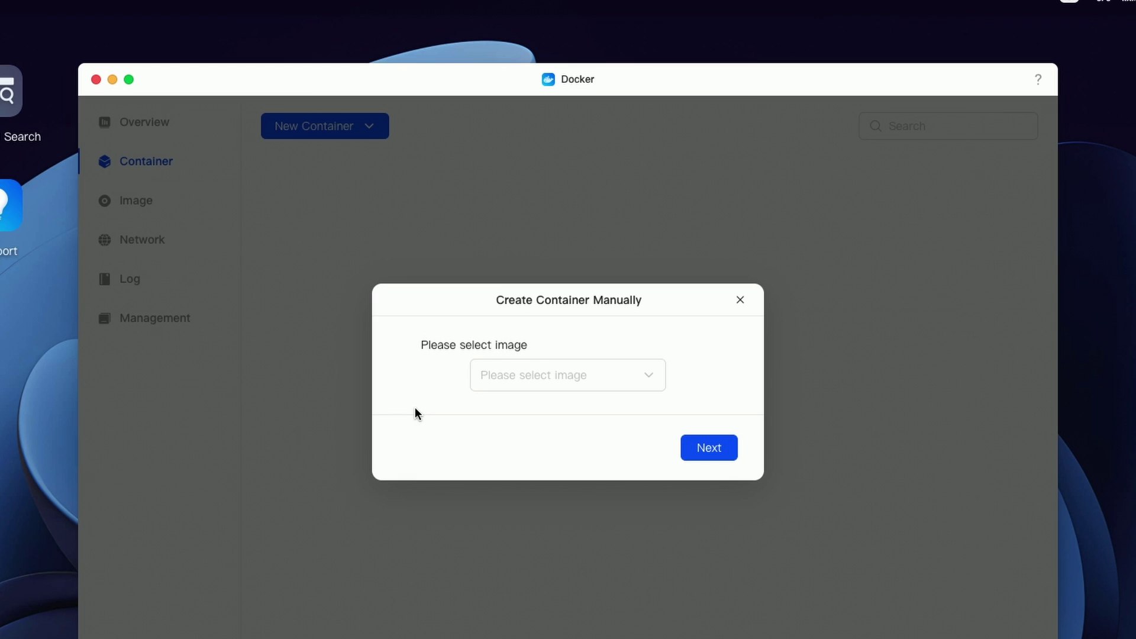
{"action": "left_click", "coordinate": [648, 381]}
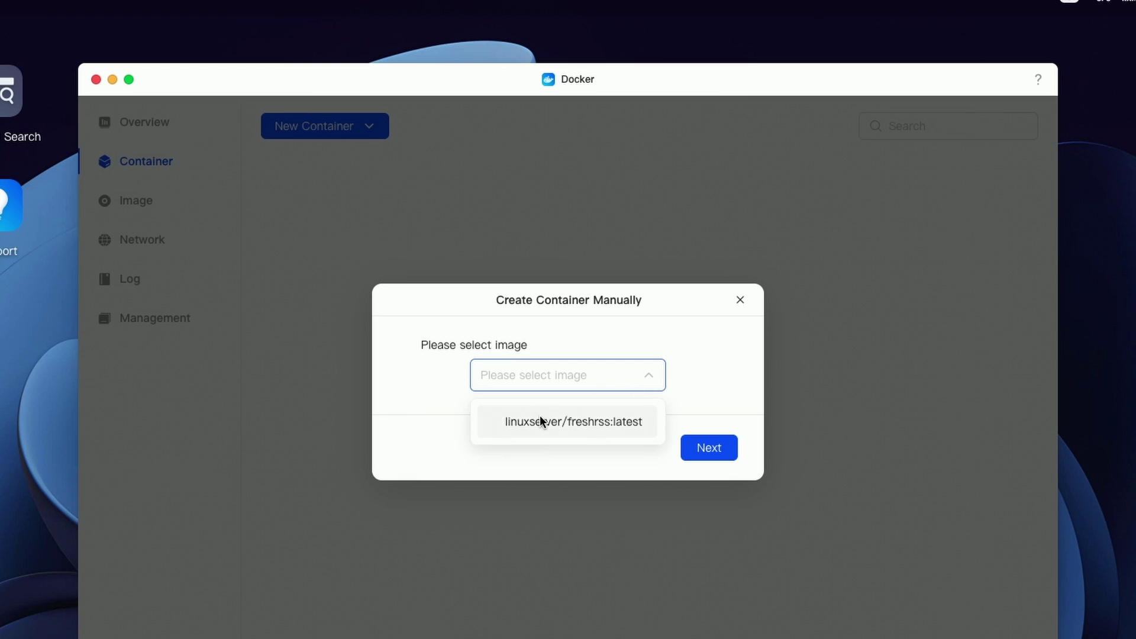
{"action": "left_click", "coordinate": [540, 418]}
{"action": "left_click", "coordinate": [709, 447]}
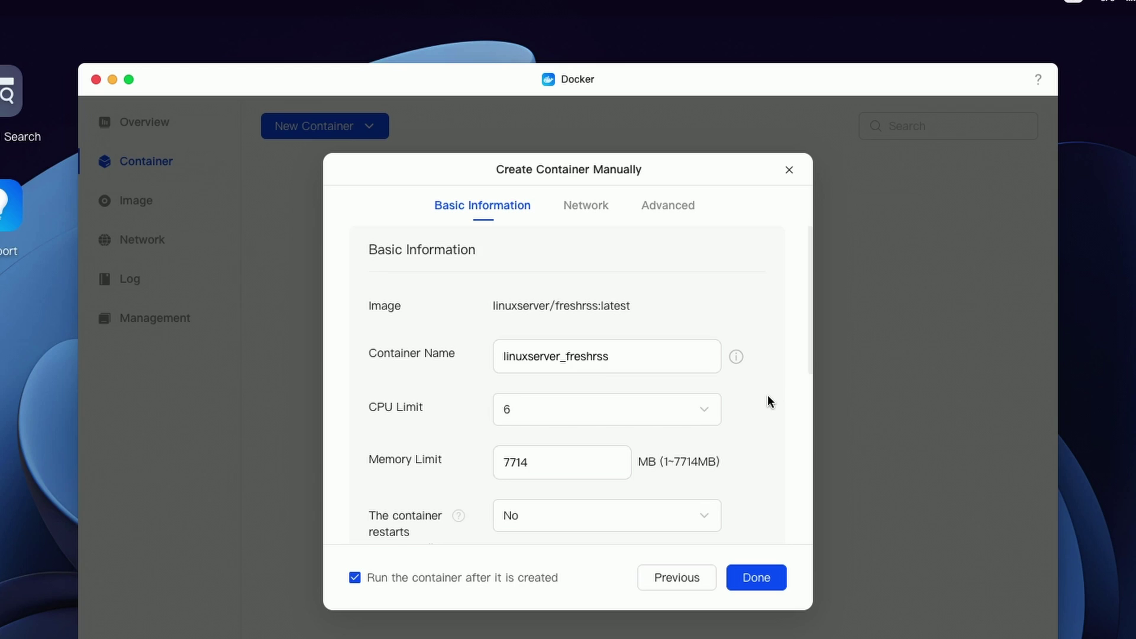
Step: Set the container to restart automatically
{"action": "scroll", "coordinate": [768, 398], "scroll_direction": "down", "scroll_amount": 3}
{"action": "scroll", "coordinate": [768, 401], "scroll_direction": "down", "scroll_amount": 2}
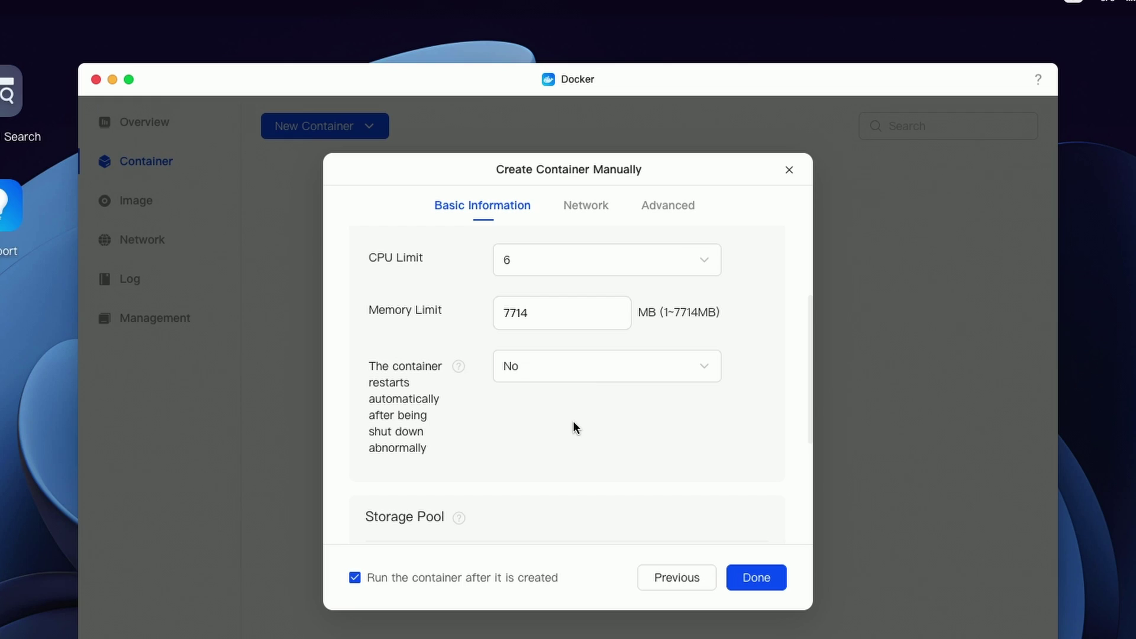
{"action": "left_click", "coordinate": [700, 373]}
{"action": "left_click", "coordinate": [531, 413]}
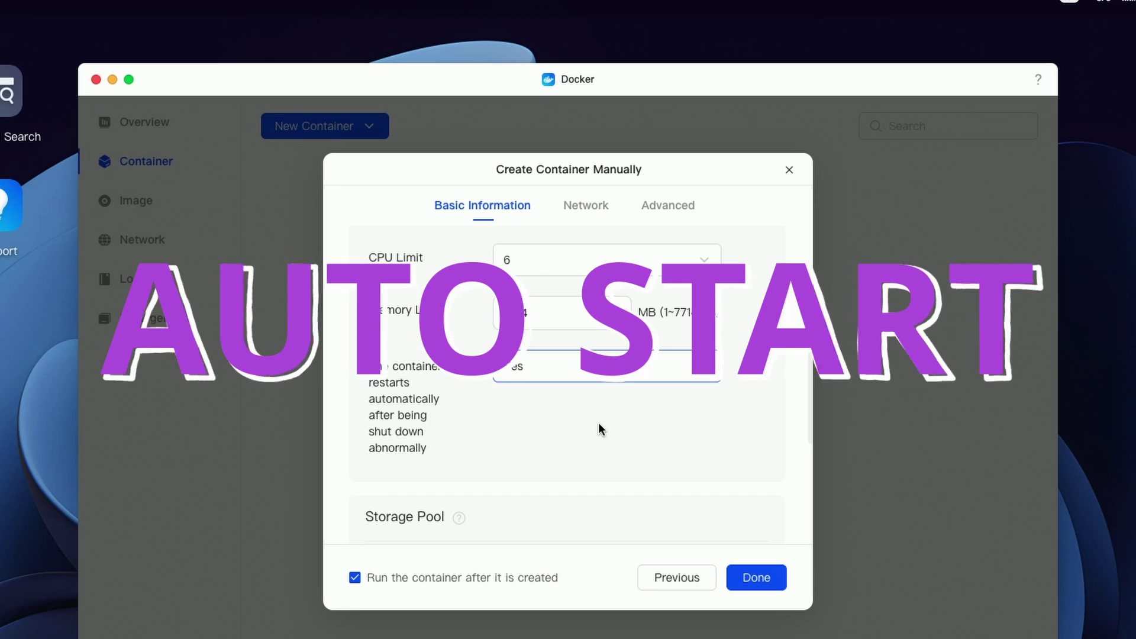
Step: Map the NAS docker/config folder to the container's /config path
{"action": "scroll", "coordinate": [598, 423], "scroll_direction": "down", "scroll_amount": 4}
{"action": "scroll", "coordinate": [735, 358], "scroll_direction": "down", "scroll_amount": 1}
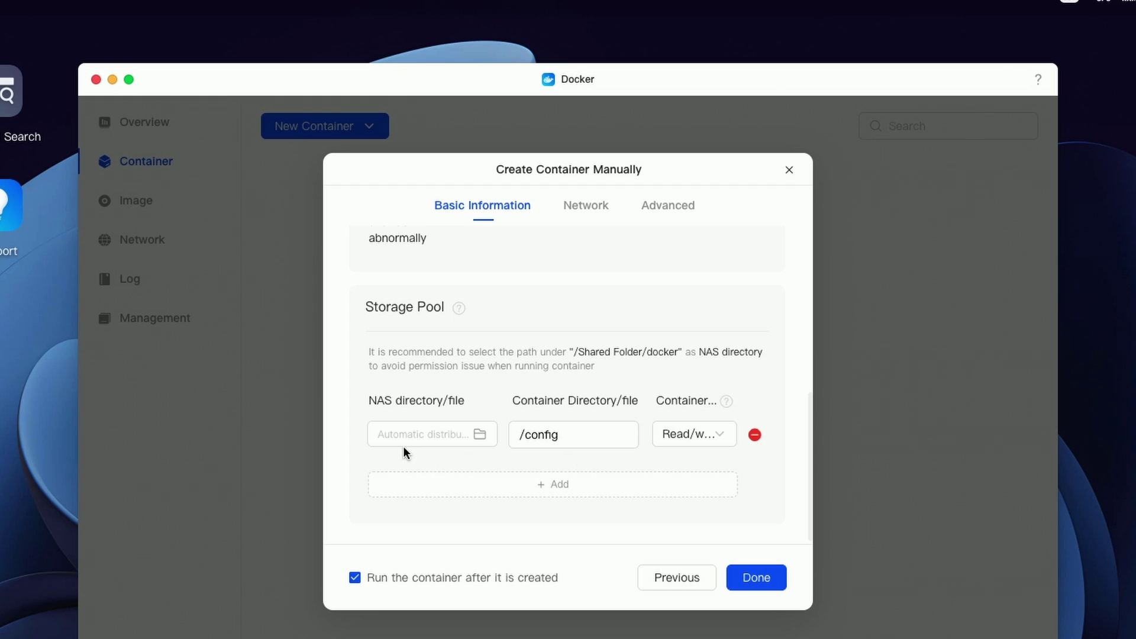
{"action": "left_click", "coordinate": [456, 434]}
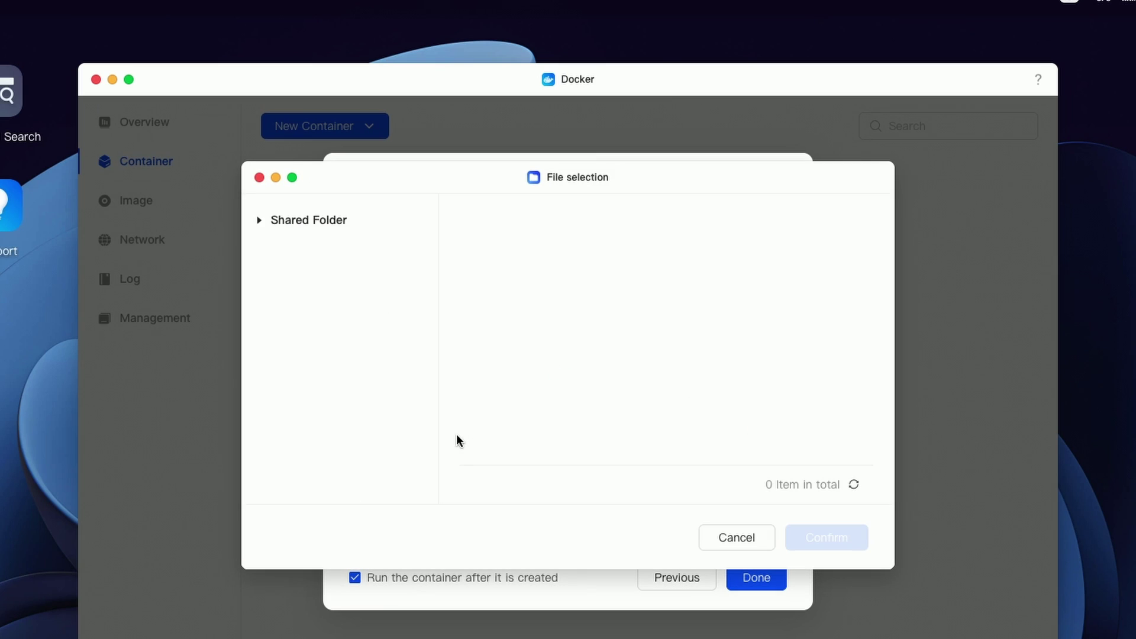
{"action": "left_click", "coordinate": [318, 326]}
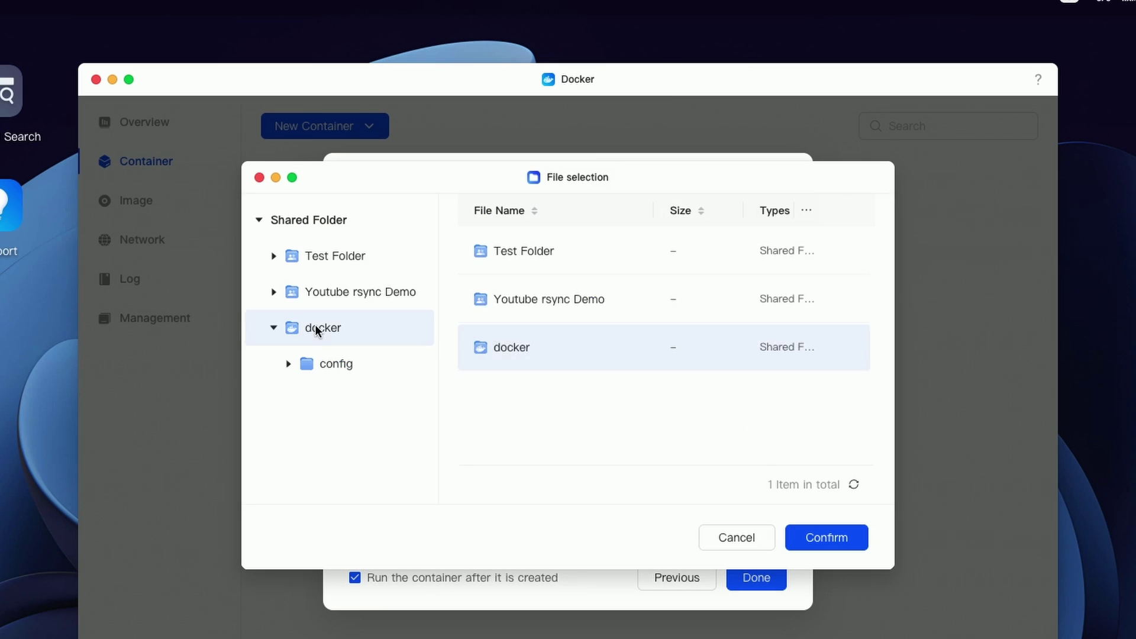
{"action": "left_click", "coordinate": [479, 255]}
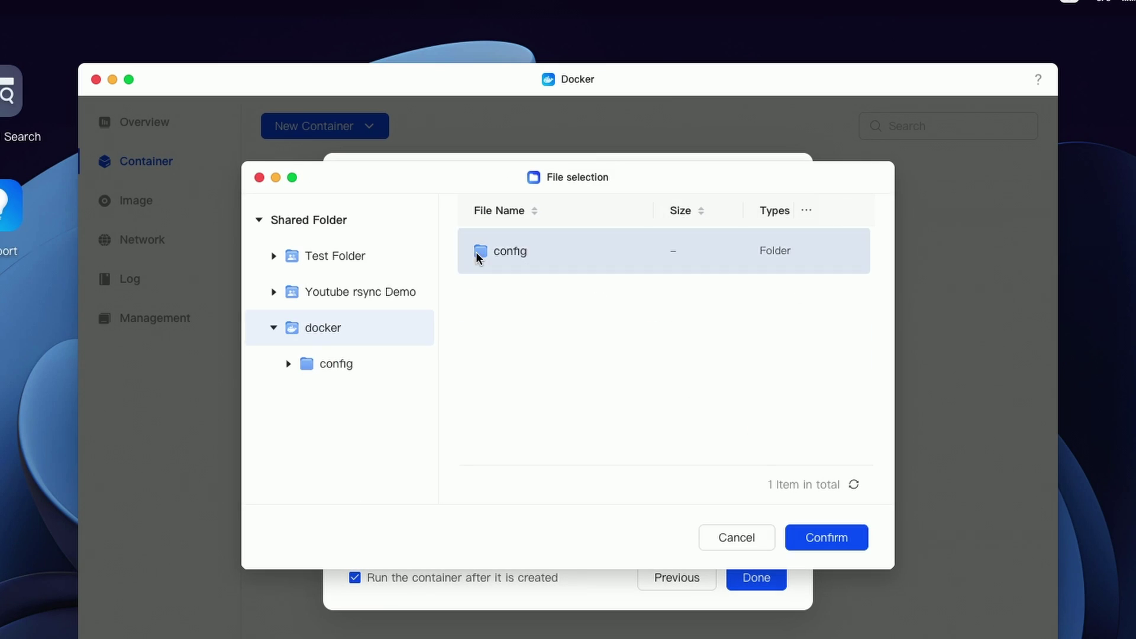
{"action": "left_click", "coordinate": [816, 536]}
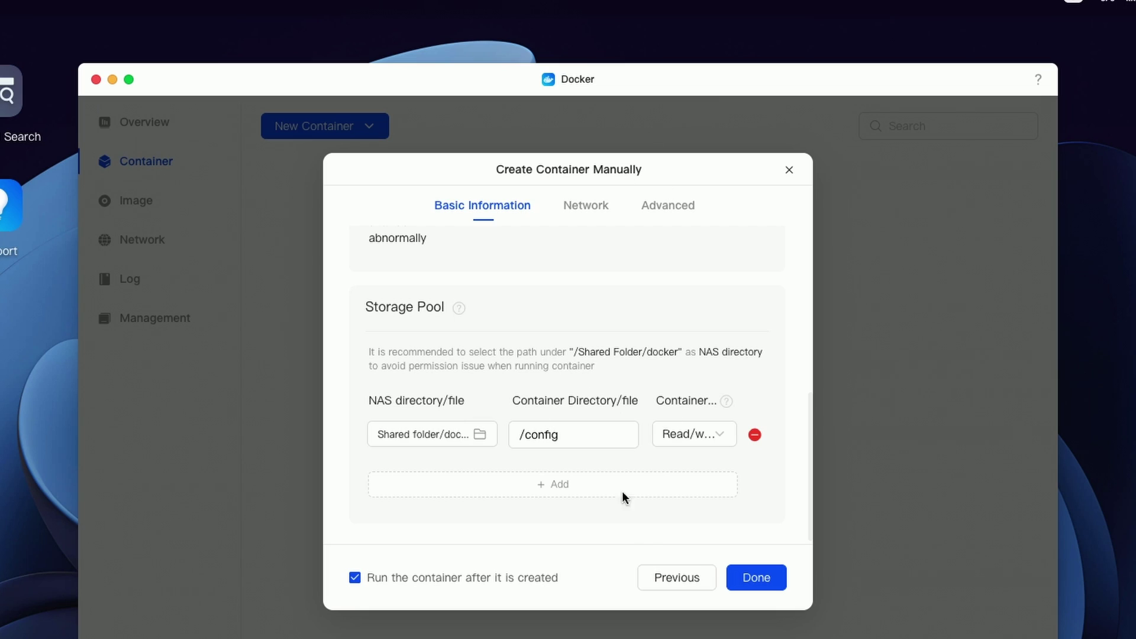
Step: In network settings, change the NAS port for container port 80 from 42847 to 6060
{"action": "left_click", "coordinate": [583, 206]}
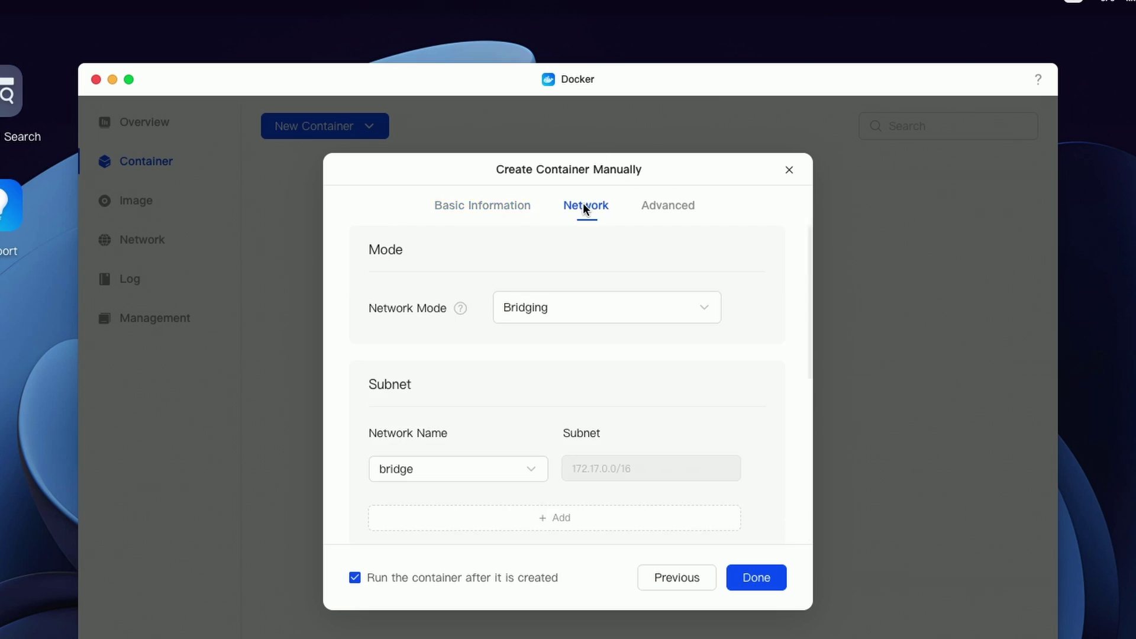
{"action": "scroll", "coordinate": [735, 438], "scroll_direction": "down", "scroll_amount": 3}
{"action": "scroll", "coordinate": [737, 437], "scroll_direction": "down", "scroll_amount": 1}
{"action": "scroll", "coordinate": [737, 436], "scroll_direction": "down", "scroll_amount": 5}
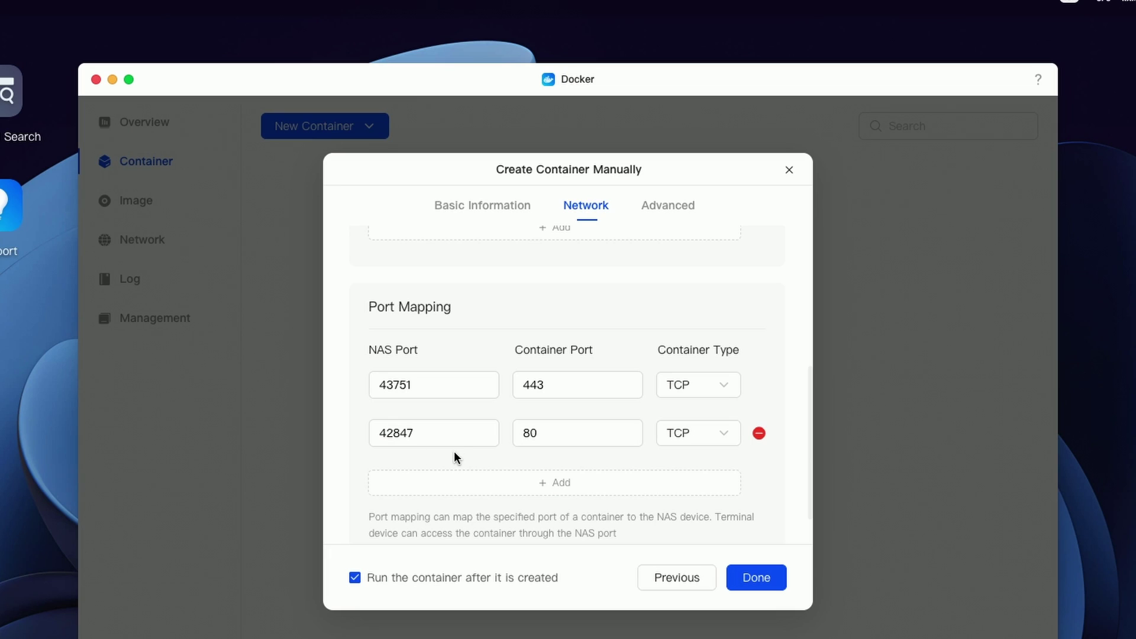
{"action": "left_click", "coordinate": [439, 441]}
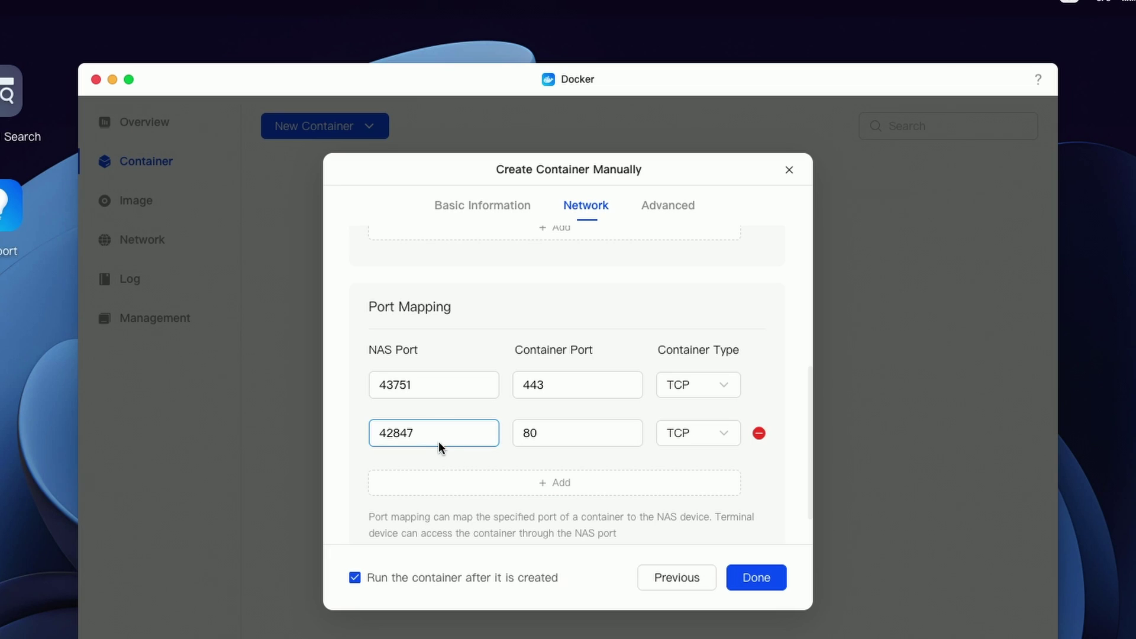
{"action": "double_click", "coordinate": [395, 421]}
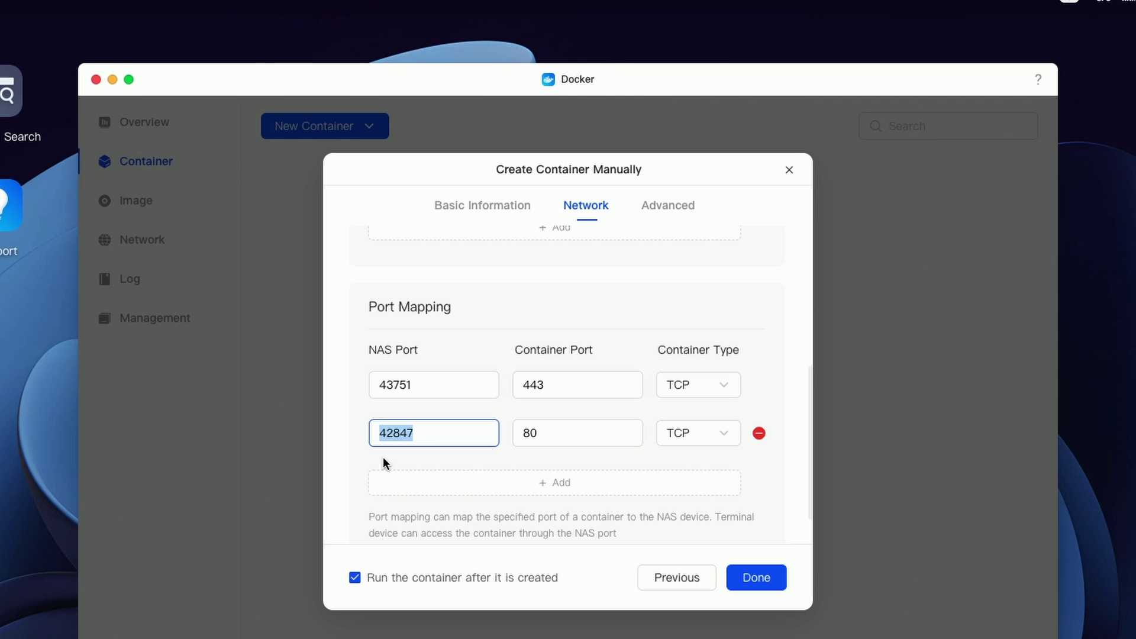
{"action": "type", "text": "6060"}
{"action": "left_click", "coordinate": [674, 203]}
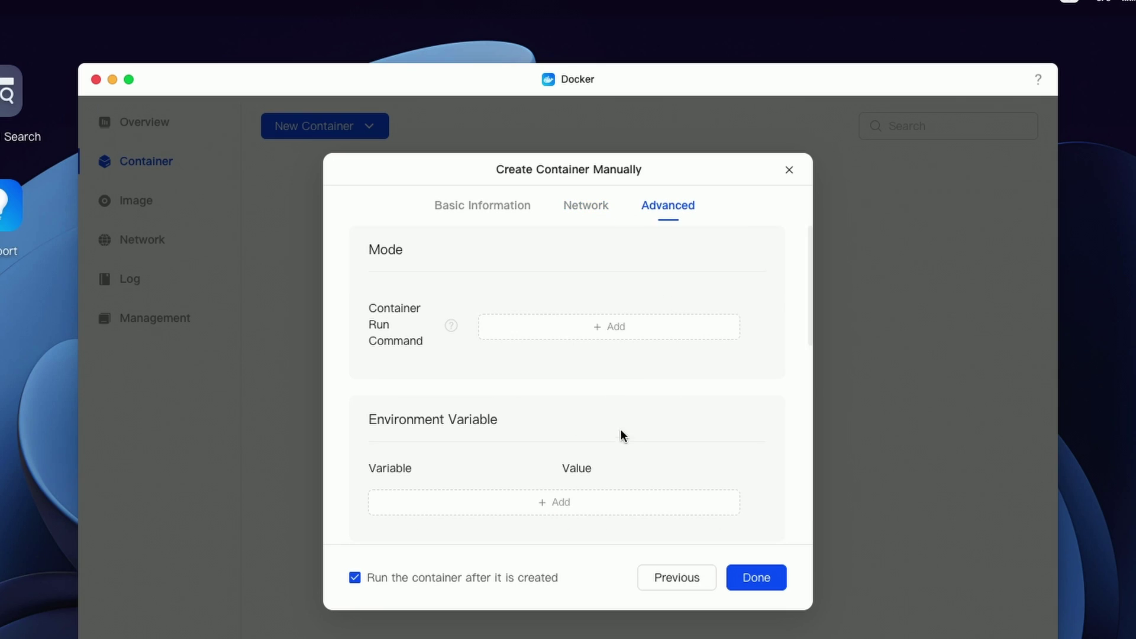
Step: Open the Control Panel from the UGOS desktop
{"action": "scroll", "coordinate": [621, 428], "scroll_direction": "down", "scroll_amount": 3}
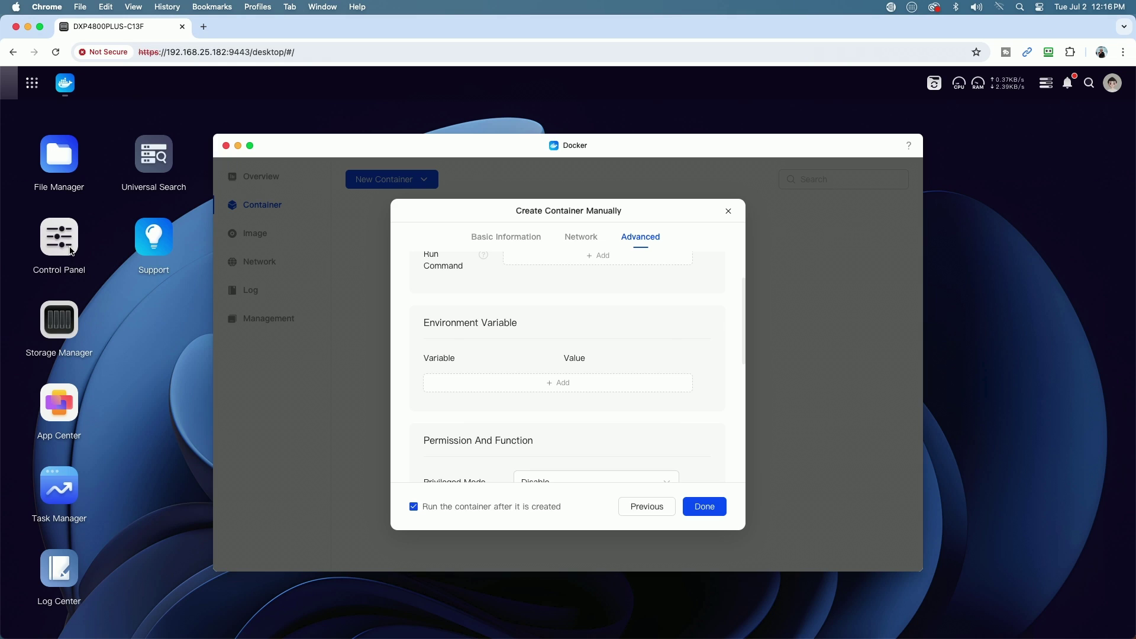
{"action": "double_click", "coordinate": [72, 252]}
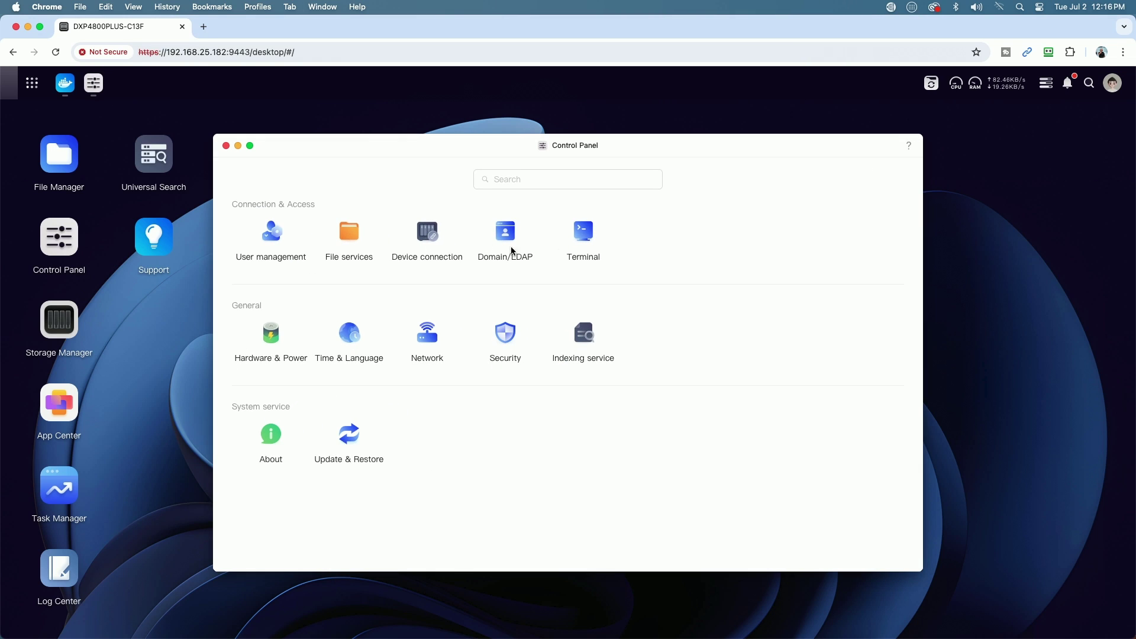
Step: Enable and apply SSH access on port 22 in the Control Panel's Terminal settings
{"action": "left_click", "coordinate": [576, 236]}
{"action": "left_click", "coordinate": [386, 277]}
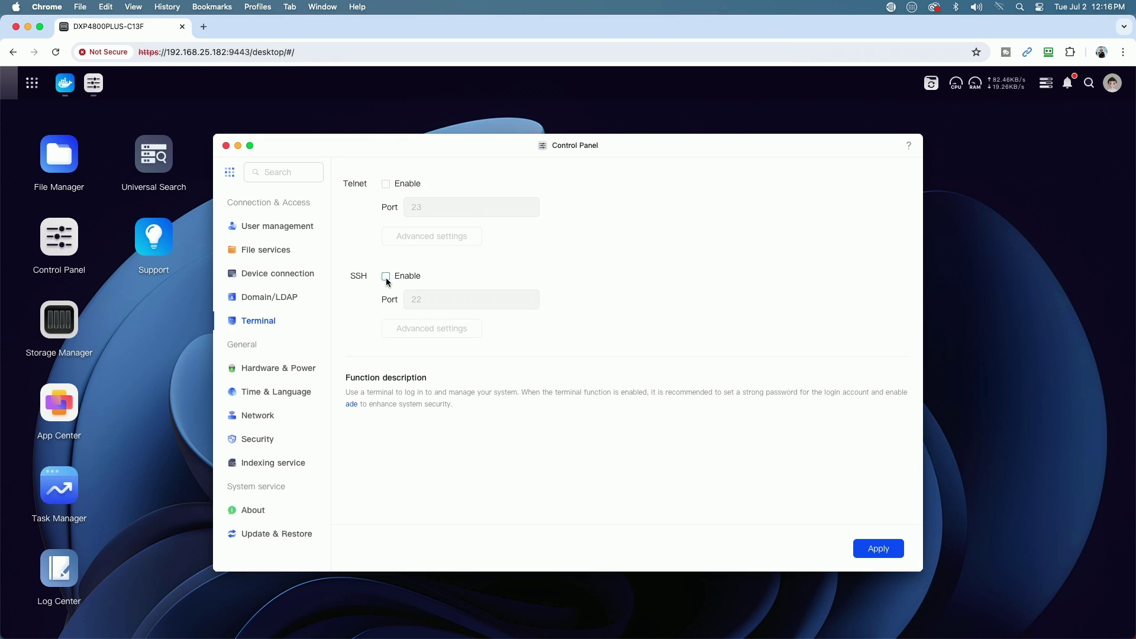
{"action": "left_click", "coordinate": [879, 551]}
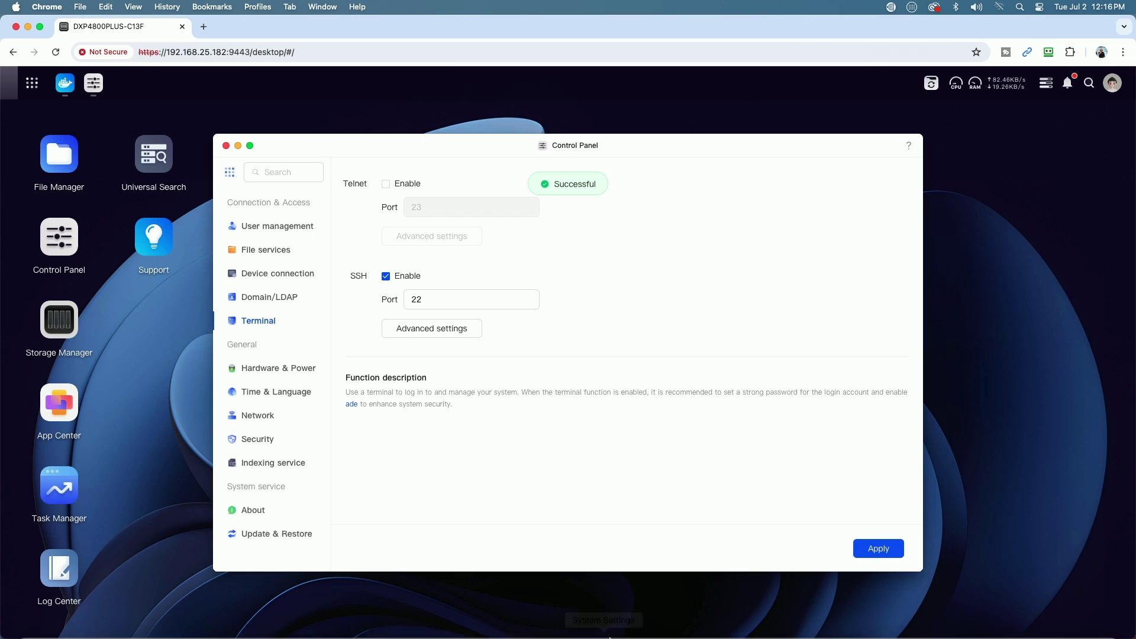
{"action": "left_click", "coordinate": [649, 632]}
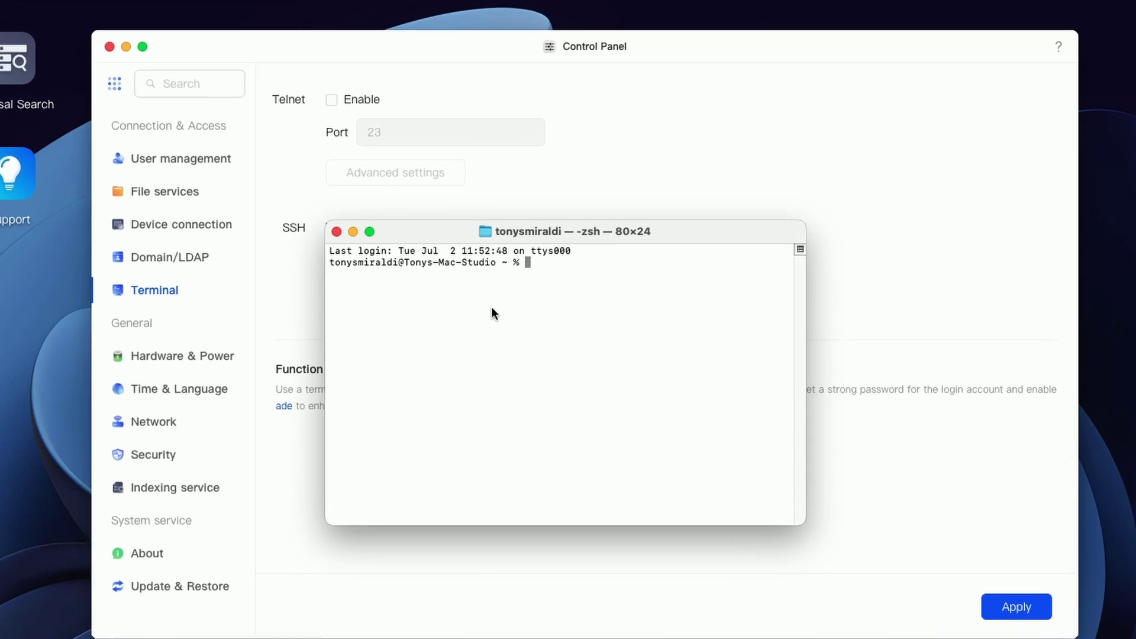
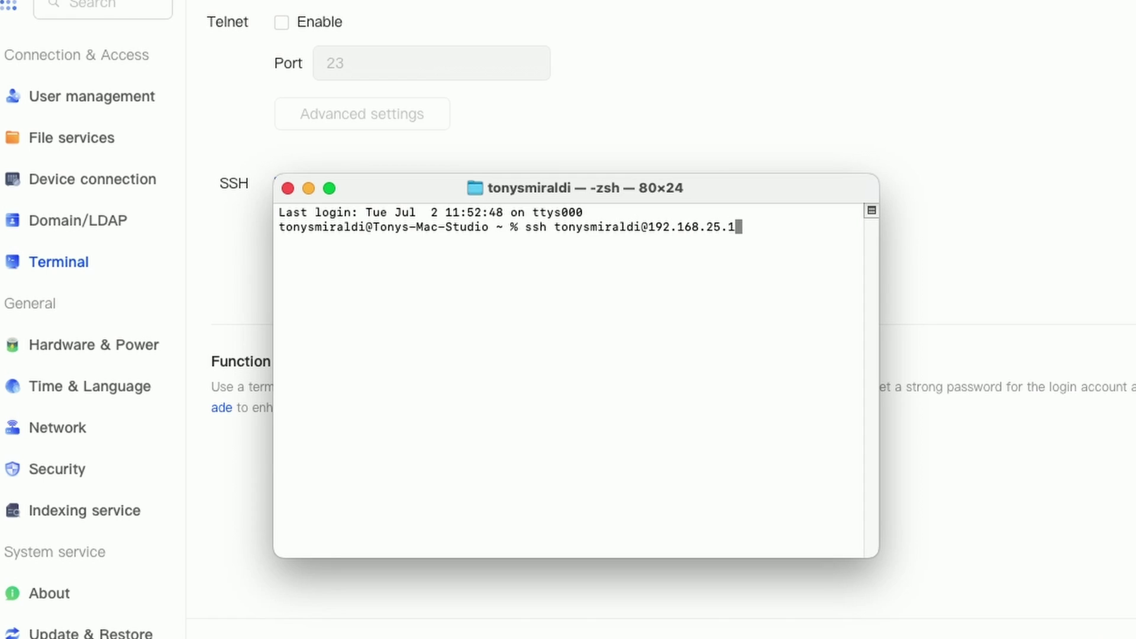
Step: SSH into the NAS at 192.168.25.182 with the NAS user account and its password
{"action": "key", "text": "Return"}
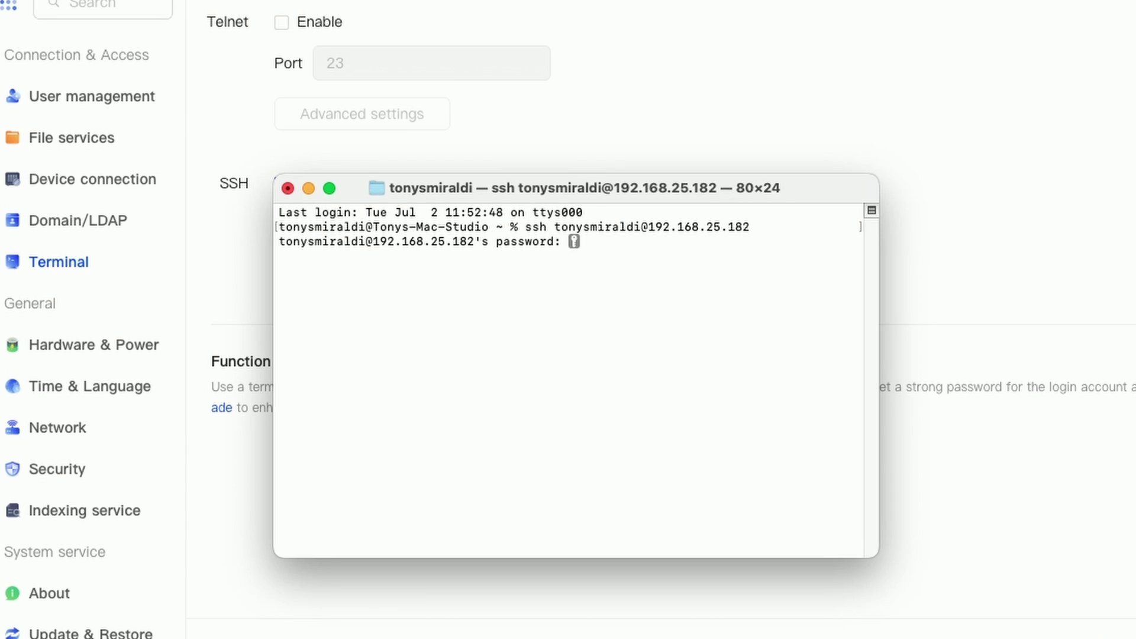
{"action": "key", "text": "Return"}
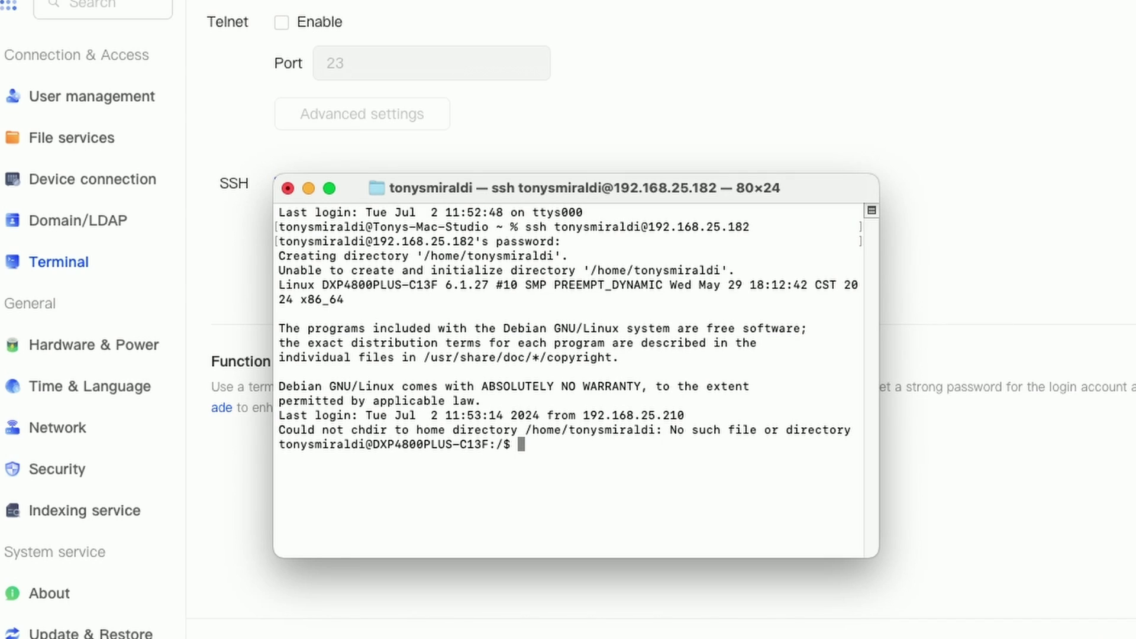
Step: Clear the screen, run id to read uid 1000 and gid 10, then terminate the session
{"action": "type", "text": "clear"}
{"action": "key", "text": "Return"}
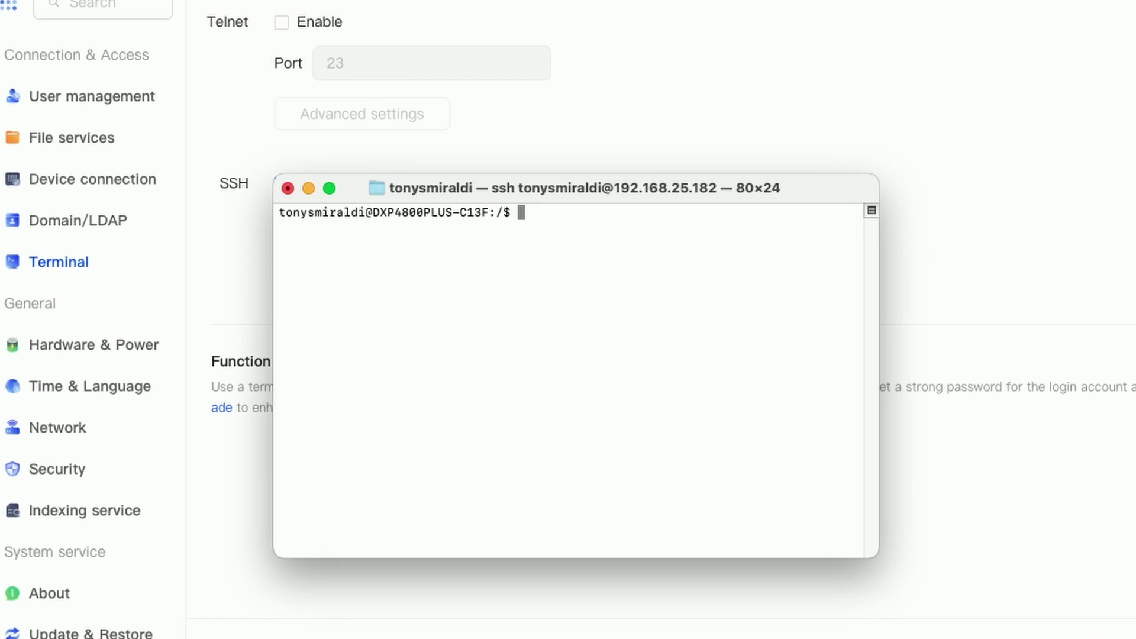
{"action": "type", "text": "id"}
{"action": "key", "text": "Return"}
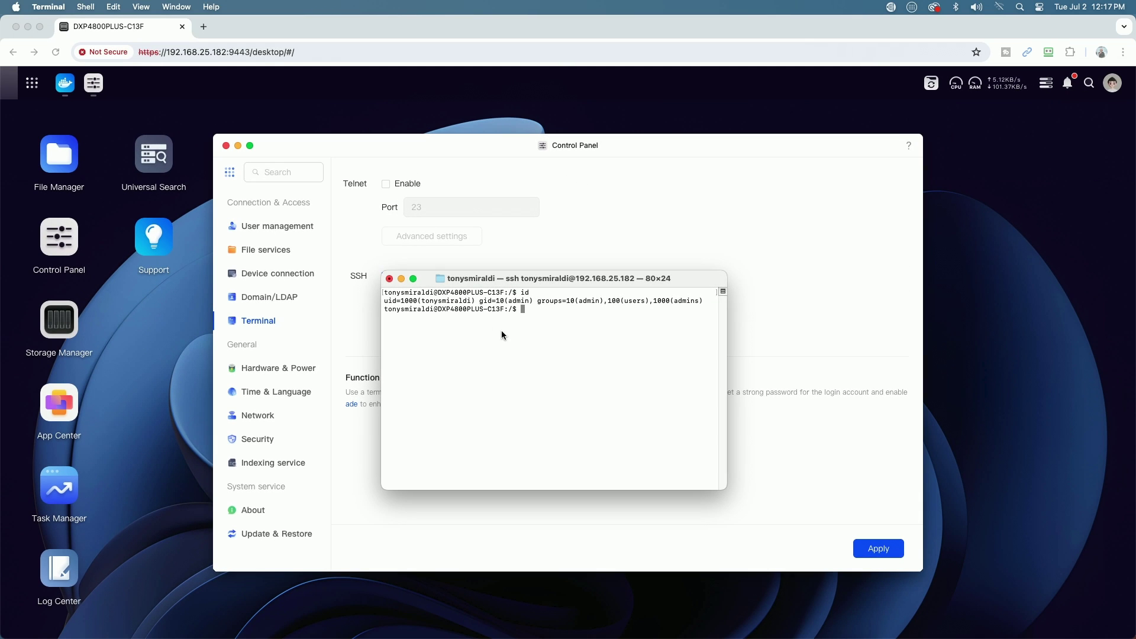
{"action": "left_click", "coordinate": [389, 280]}
{"action": "left_click", "coordinate": [594, 432]}
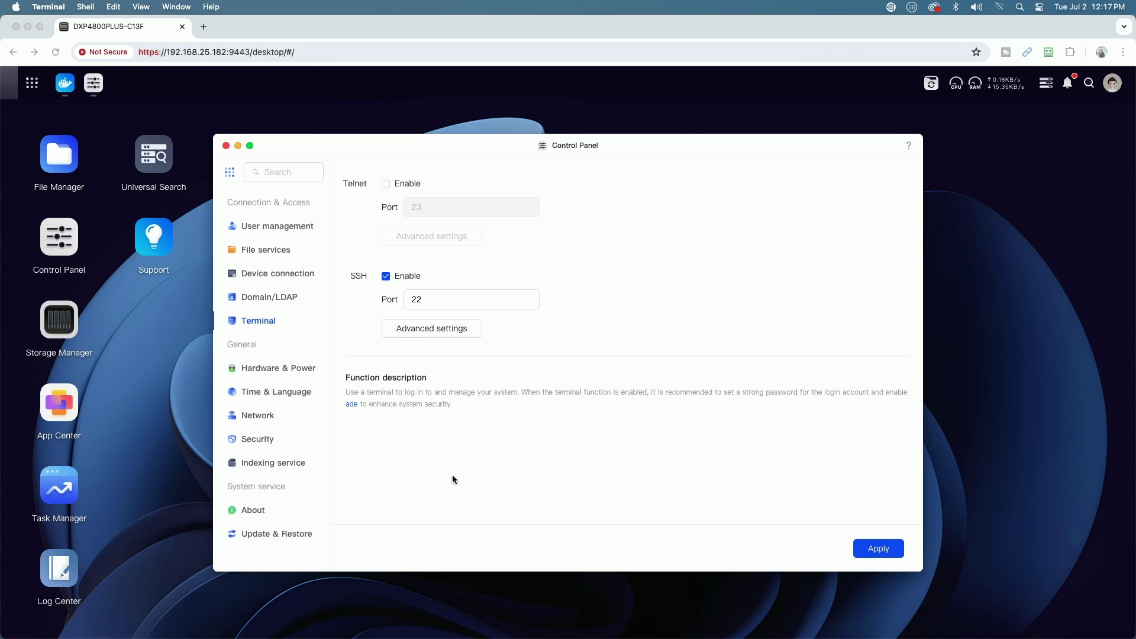
Step: Disable SSH in Control Panel, apply the change, and close Control Panel
{"action": "left_click", "coordinate": [386, 277]}
{"action": "left_click", "coordinate": [385, 277]}
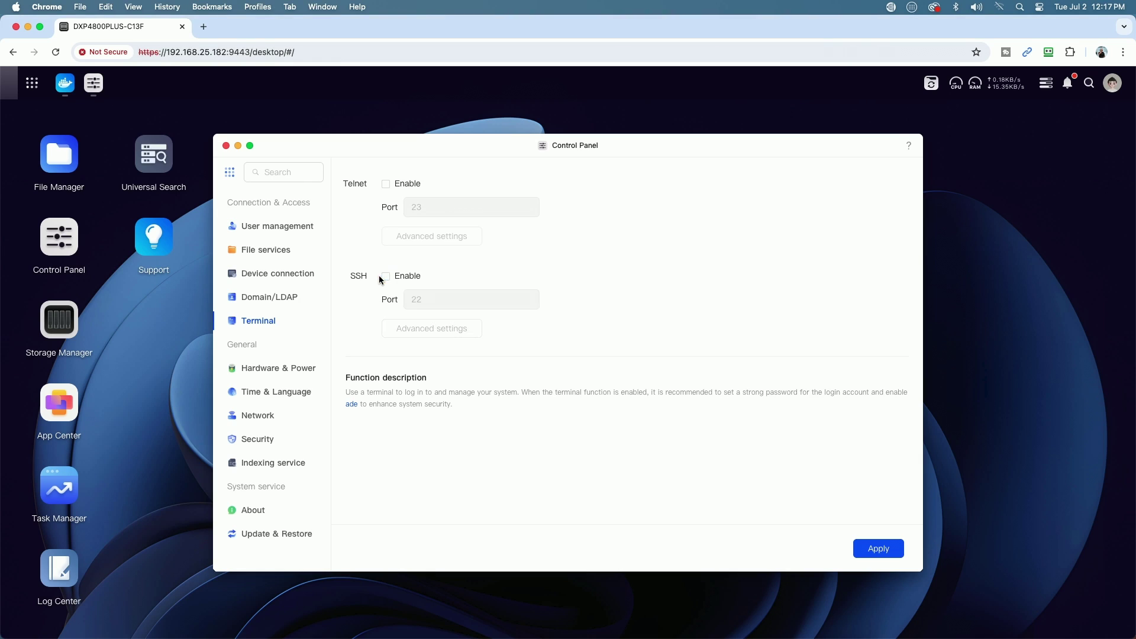
{"action": "left_click", "coordinate": [886, 555]}
{"action": "left_click", "coordinate": [226, 146]}
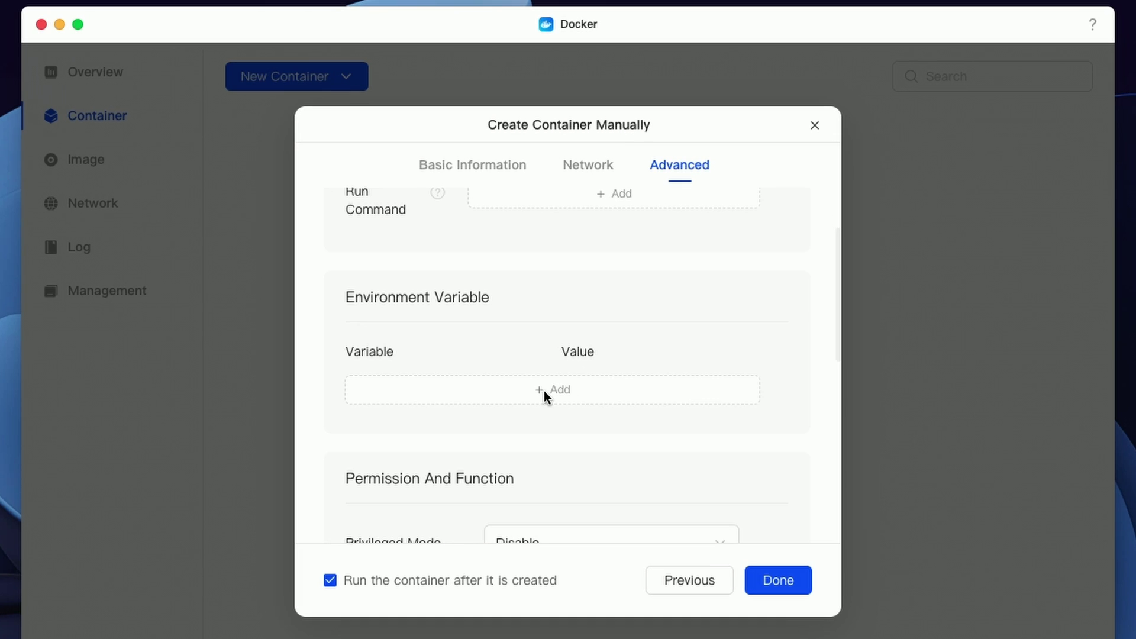
Step: Add an environment variable PUID with value 1000
{"action": "left_click", "coordinate": [545, 391]}
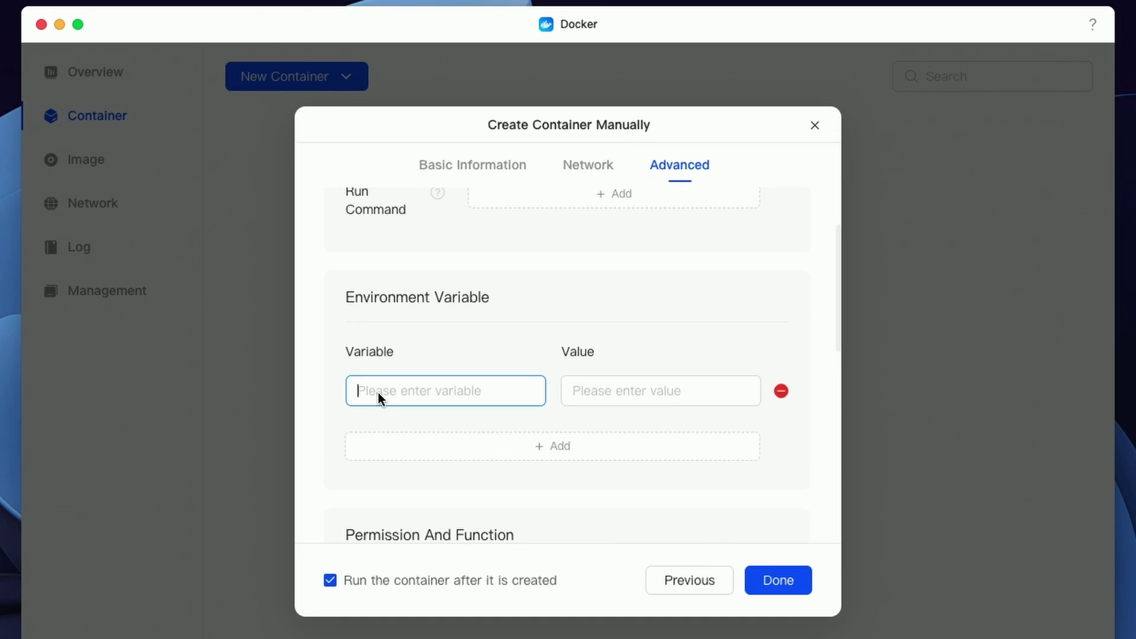
{"action": "type", "text": "PUID"}
{"action": "left_click", "coordinate": [584, 391]}
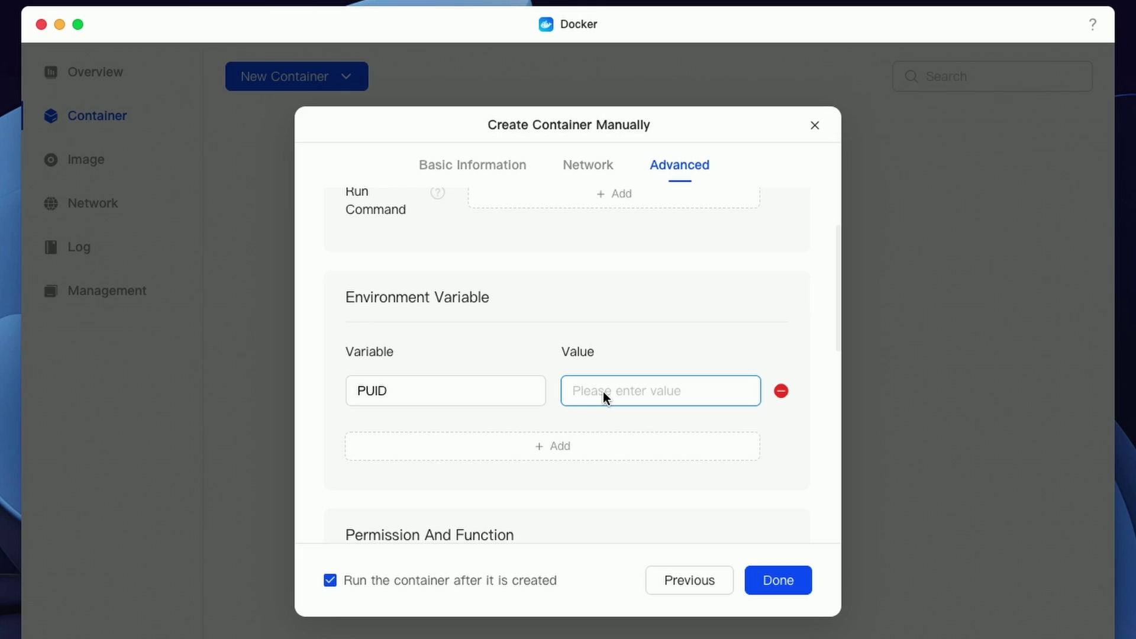
{"action": "type", "text": "1000"}
Step: Add environment variable PGID with value 10 and create the FreshRSS container
{"action": "left_click", "coordinate": [569, 451]}
{"action": "left_click", "coordinate": [399, 450]}
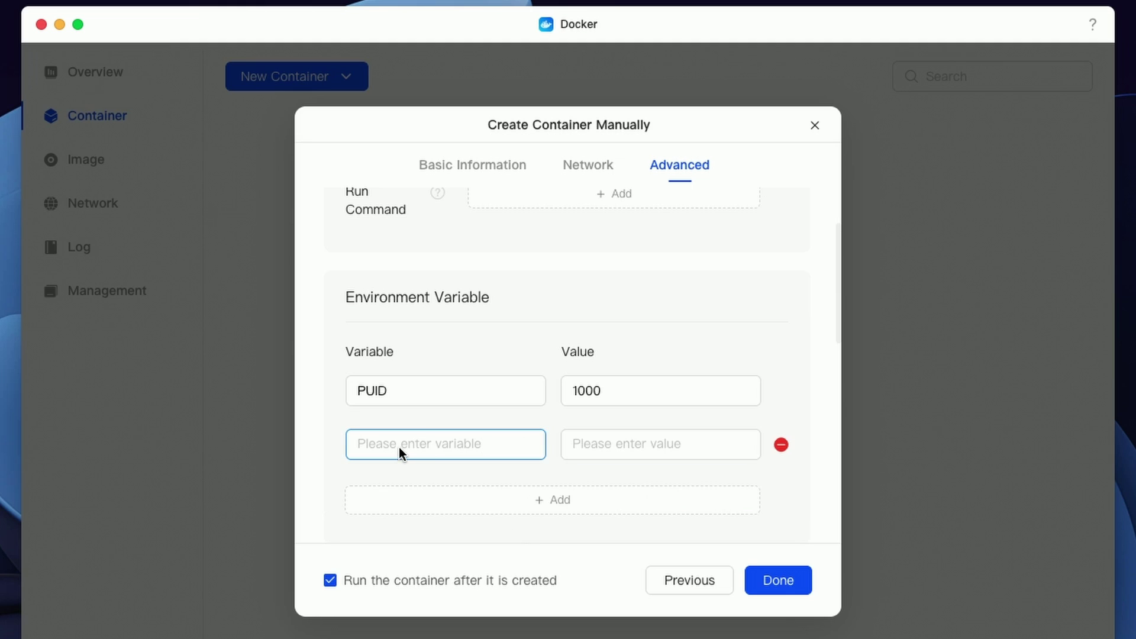
{"action": "type", "text": "P"}
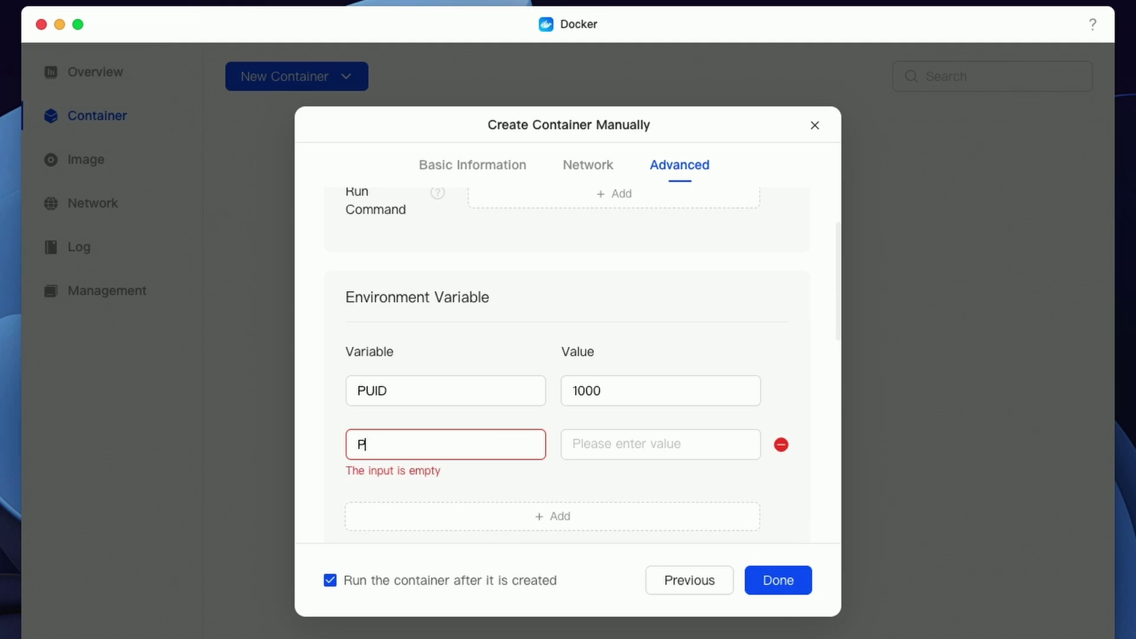
{"action": "type", "text": "GID"}
{"action": "left_click", "coordinate": [571, 449]}
{"action": "type", "text": "10"}
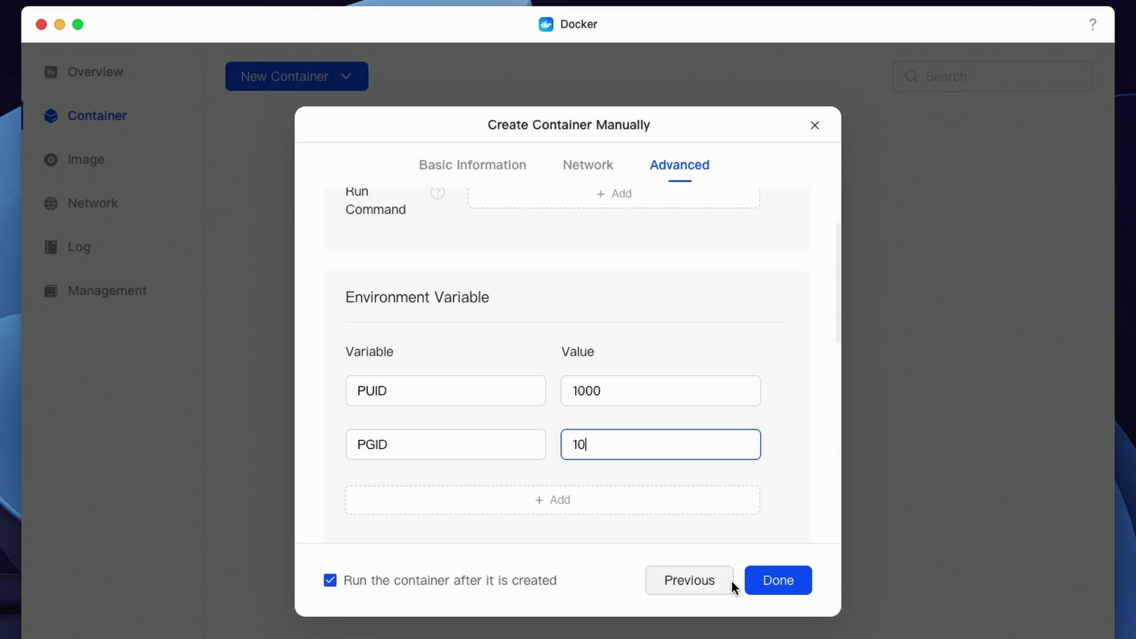
{"action": "left_click", "coordinate": [780, 580]}
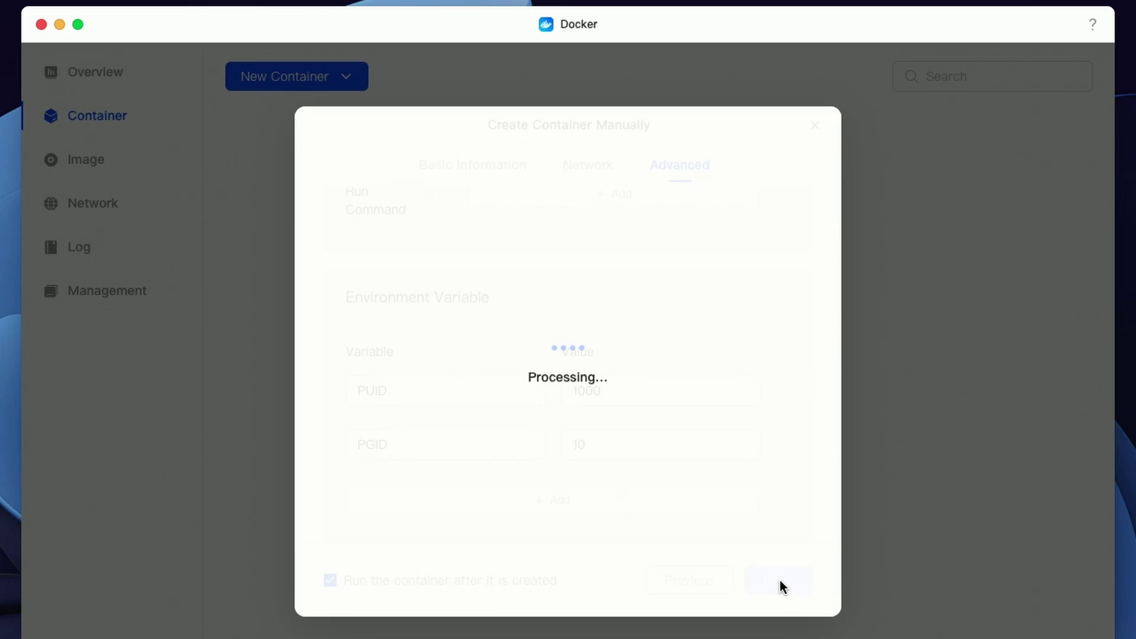
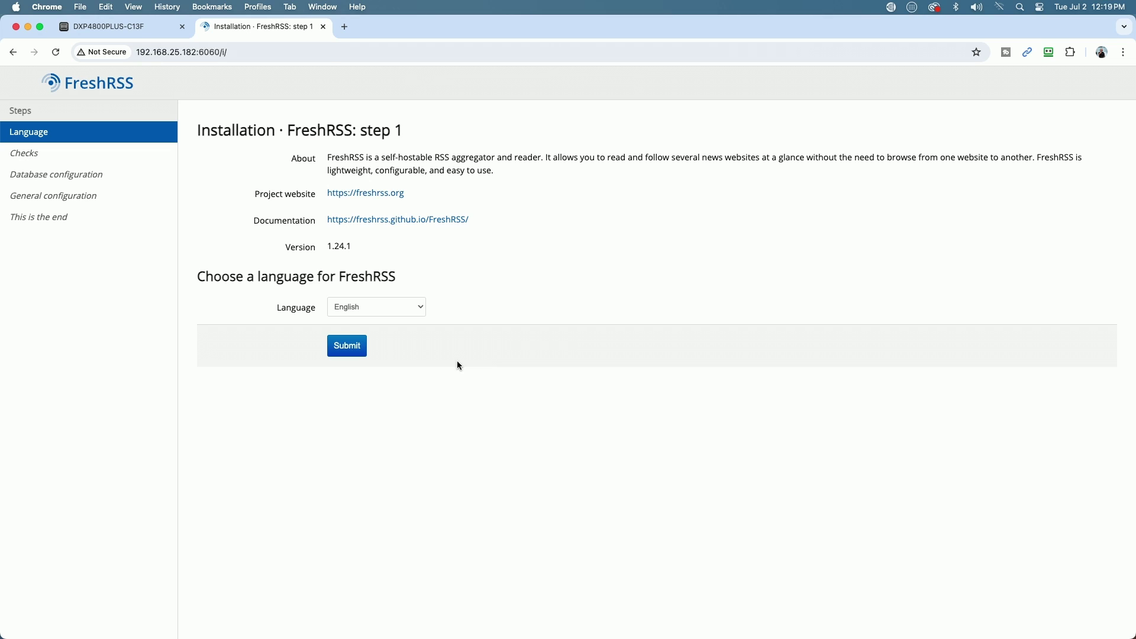
Step: Keep English as the installer language and continue past the passed installation checks
{"action": "left_click", "coordinate": [417, 307]}
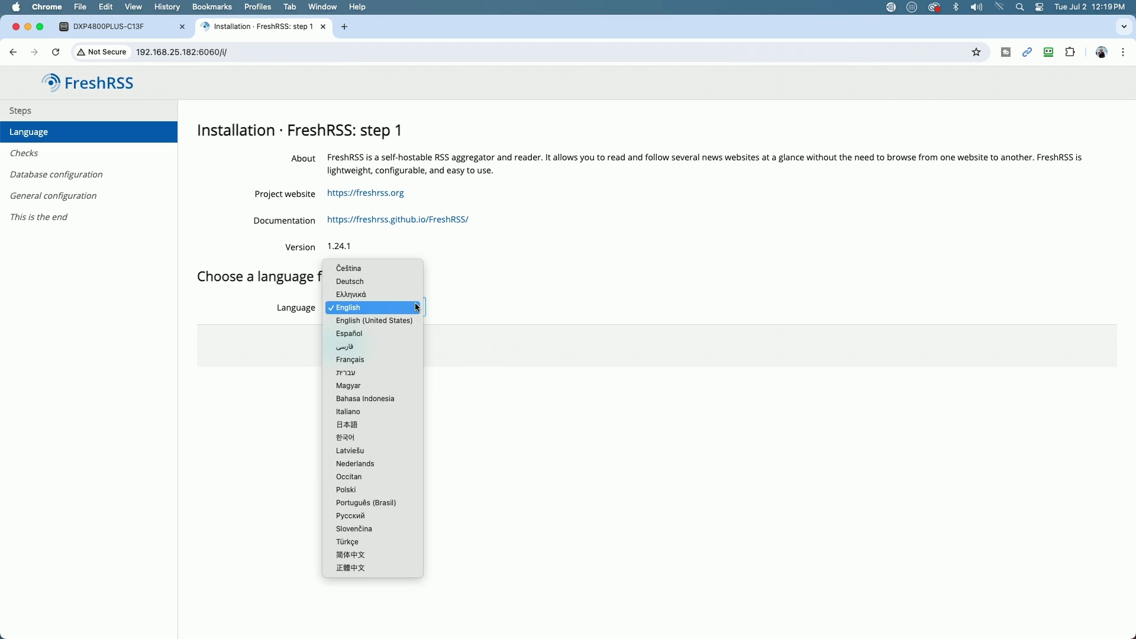
{"action": "left_click", "coordinate": [595, 304]}
{"action": "left_click", "coordinate": [350, 348]}
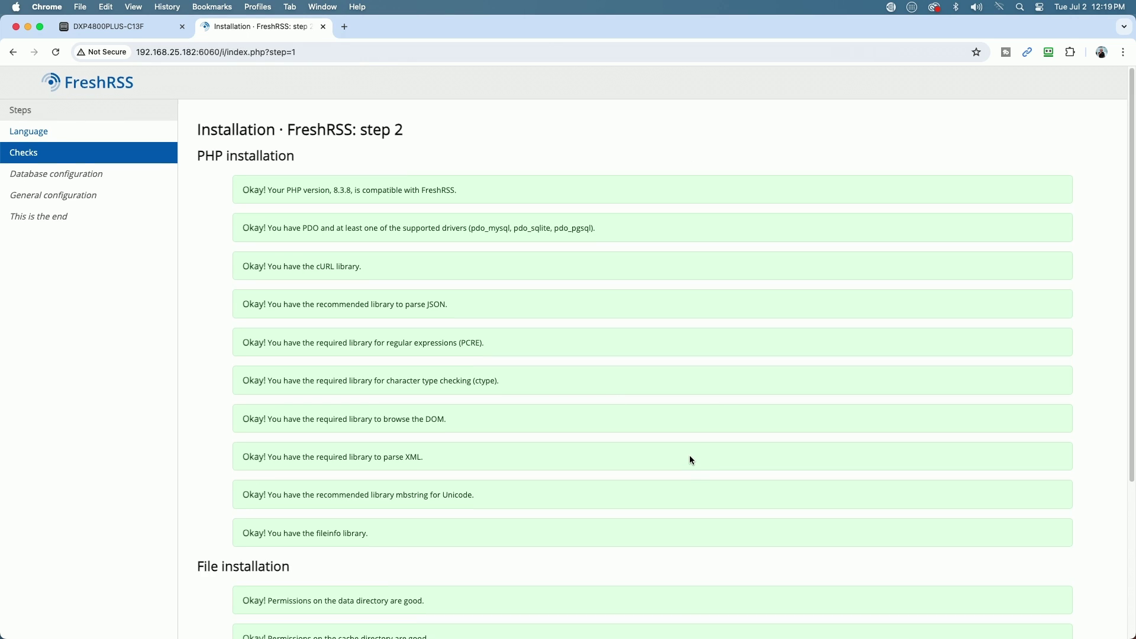
{"action": "scroll", "coordinate": [691, 461], "scroll_direction": "down", "scroll_amount": 5}
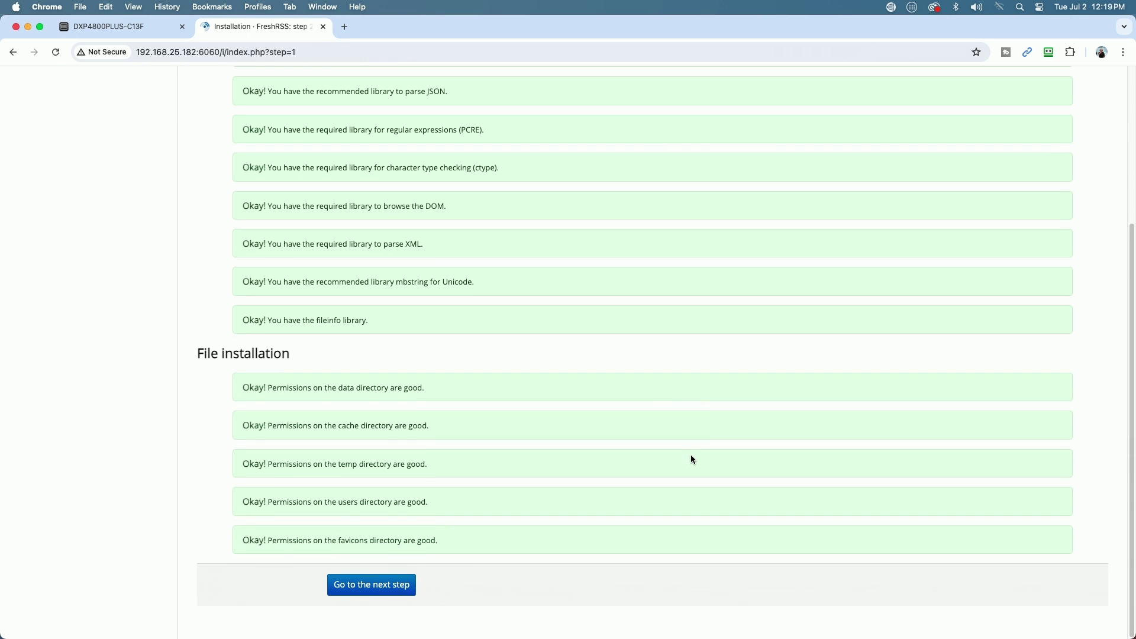
{"action": "left_click", "coordinate": [370, 587]}
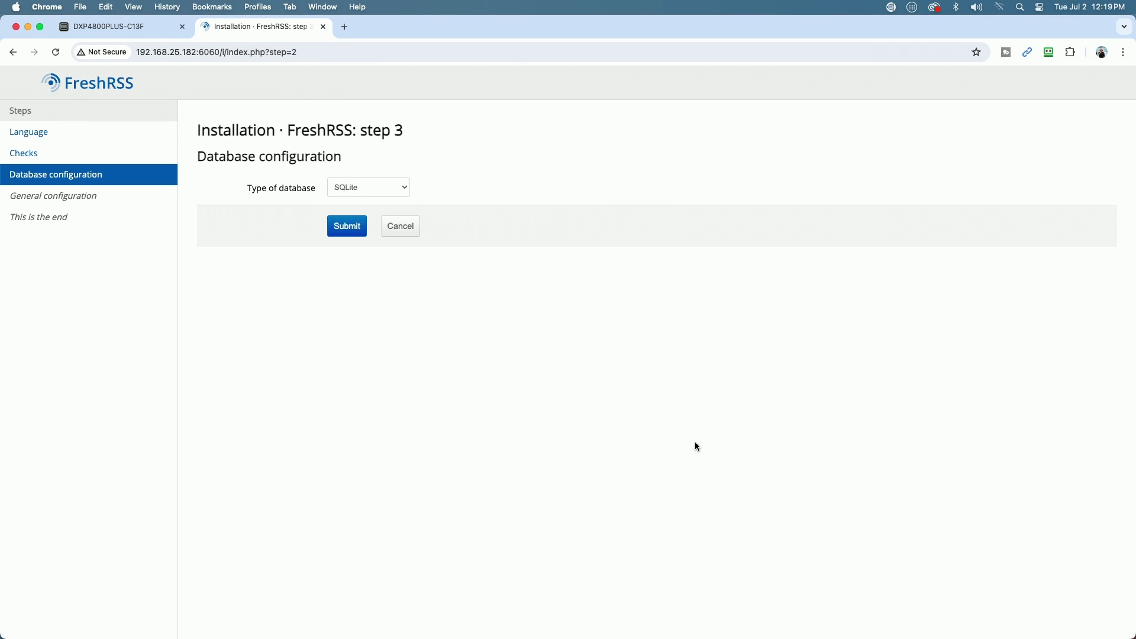
Step: Keep SQLite as the database and submit the default user account settings
{"action": "left_click", "coordinate": [408, 187]}
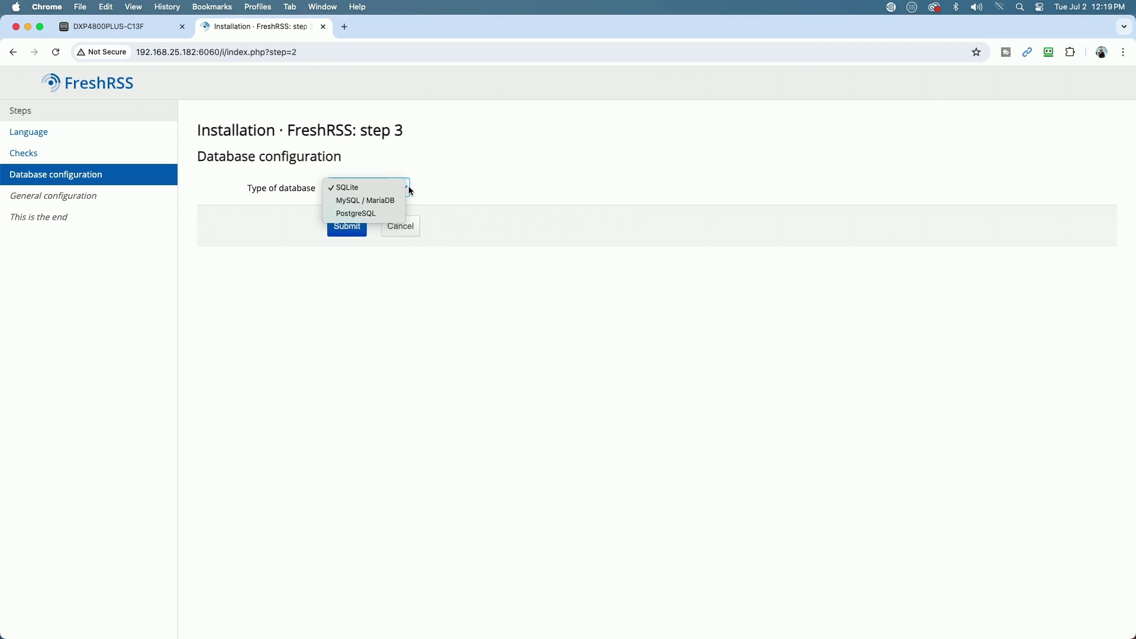
{"action": "left_click", "coordinate": [409, 188]}
{"action": "left_click", "coordinate": [348, 227]}
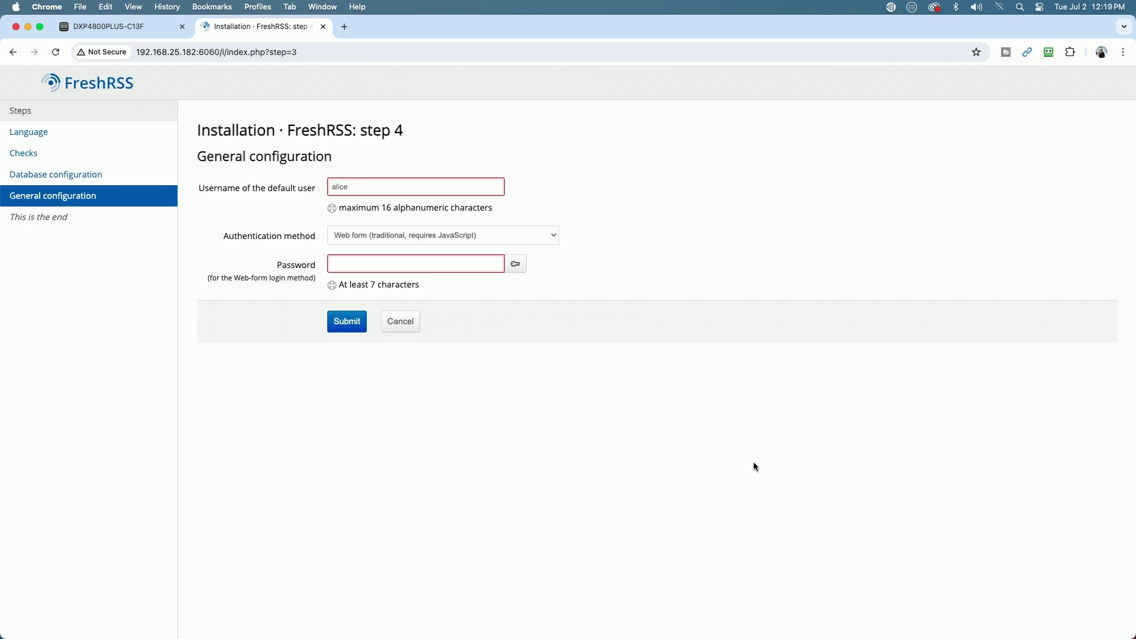
{"action": "left_click", "coordinate": [367, 185]}
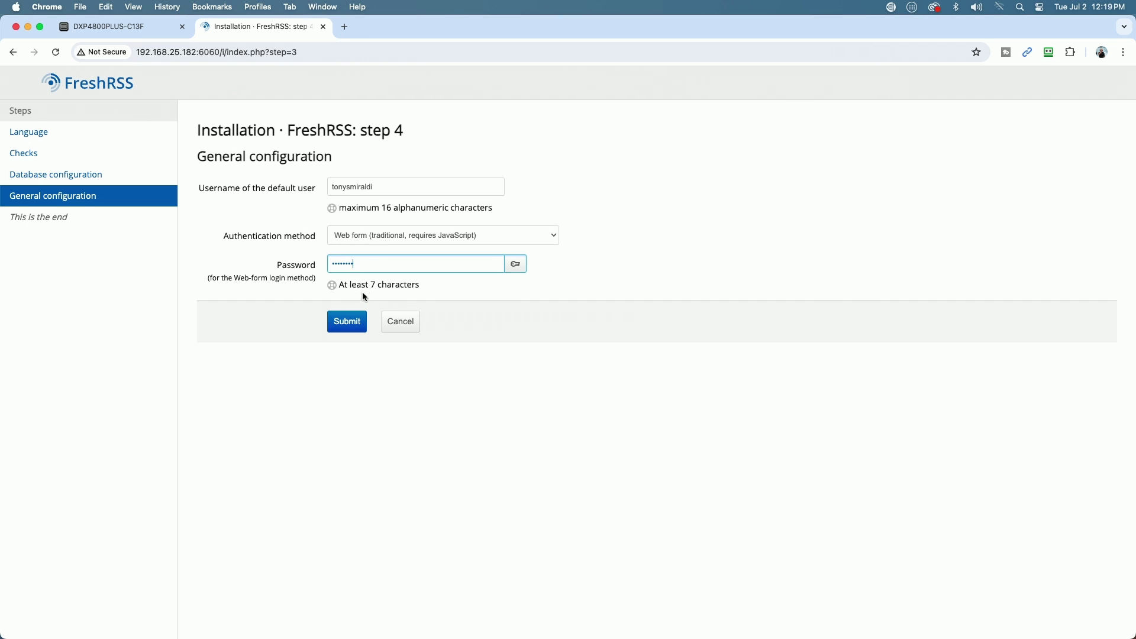
{"action": "left_click", "coordinate": [350, 327]}
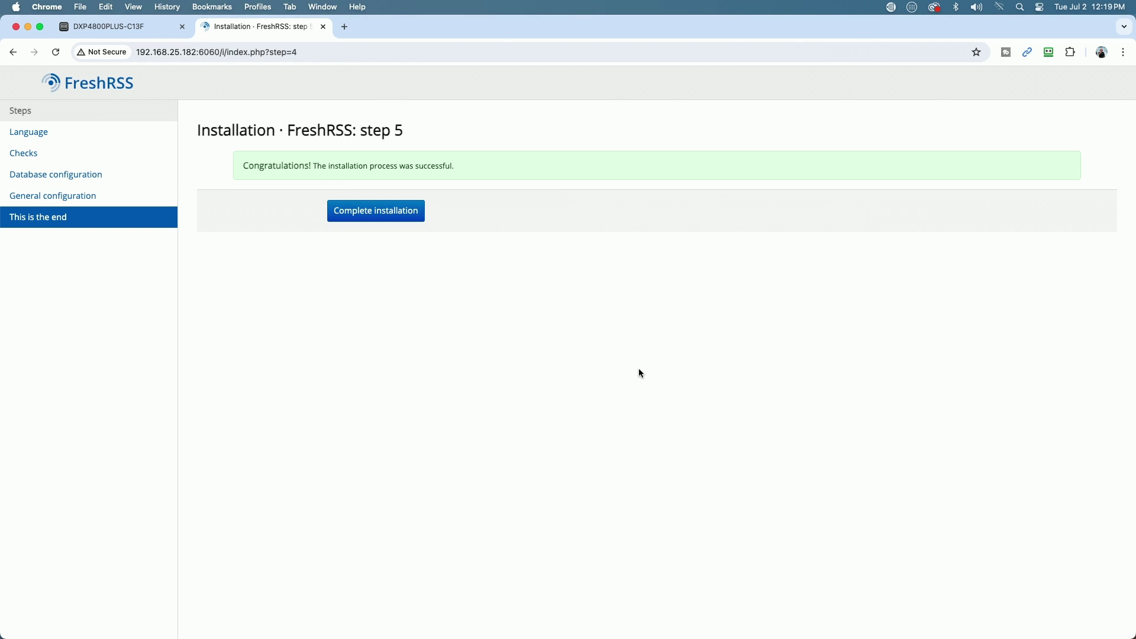
Step: Complete the installation and begin entering the username on the FreshRSS login page
{"action": "left_click", "coordinate": [375, 213]}
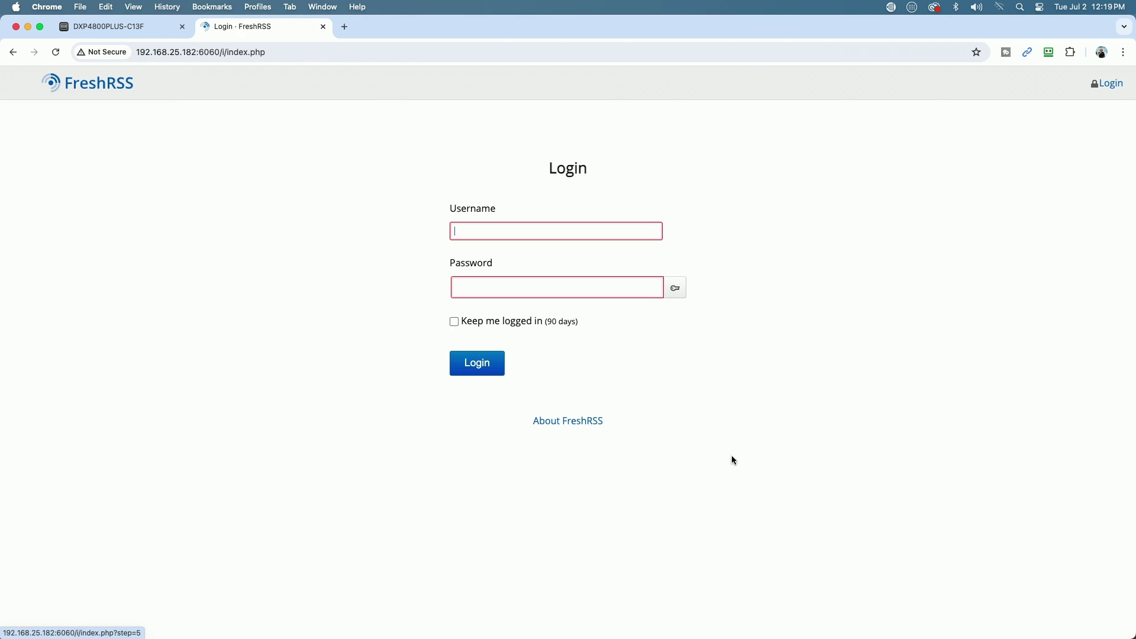
{"action": "left_click", "coordinate": [495, 225]}
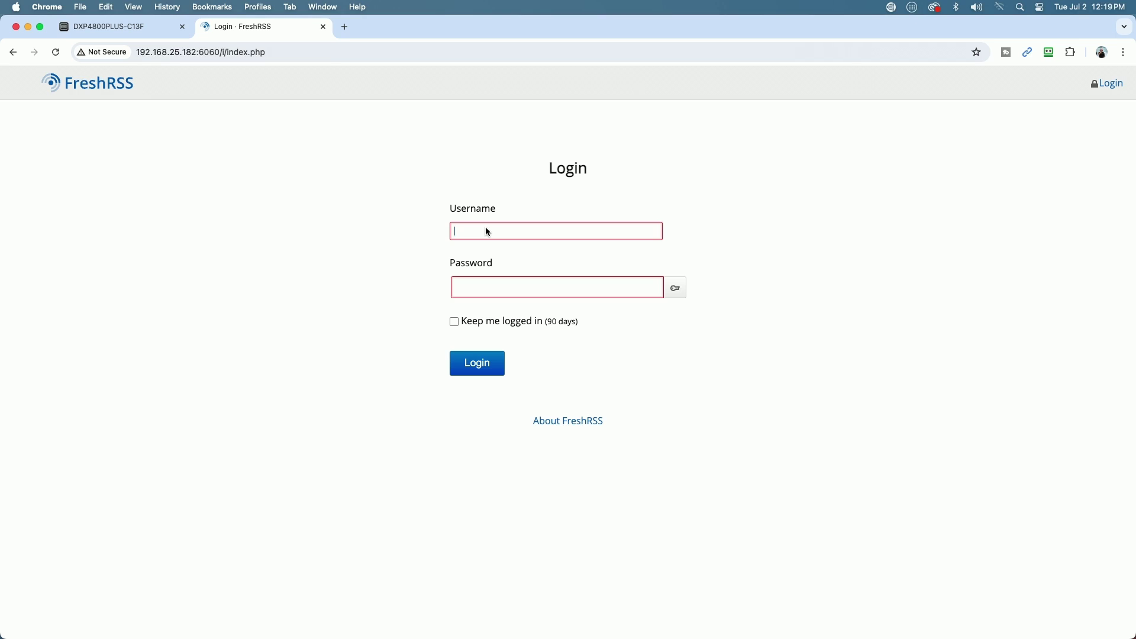
{"action": "type", "text": "f"}
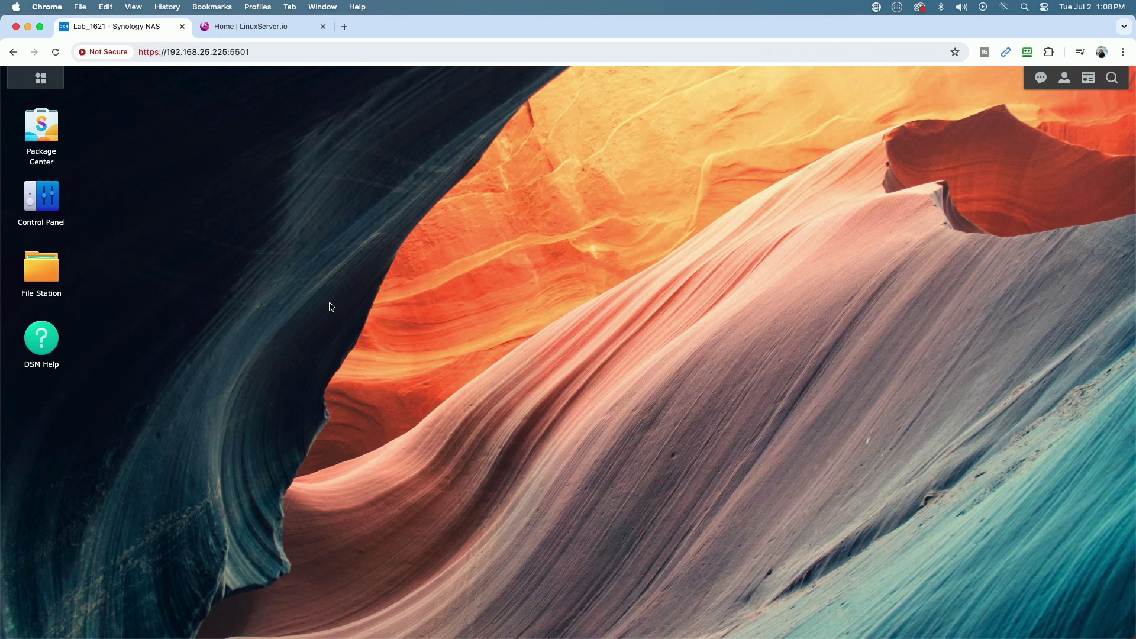
{"action": "left_click", "coordinate": [49, 125]}
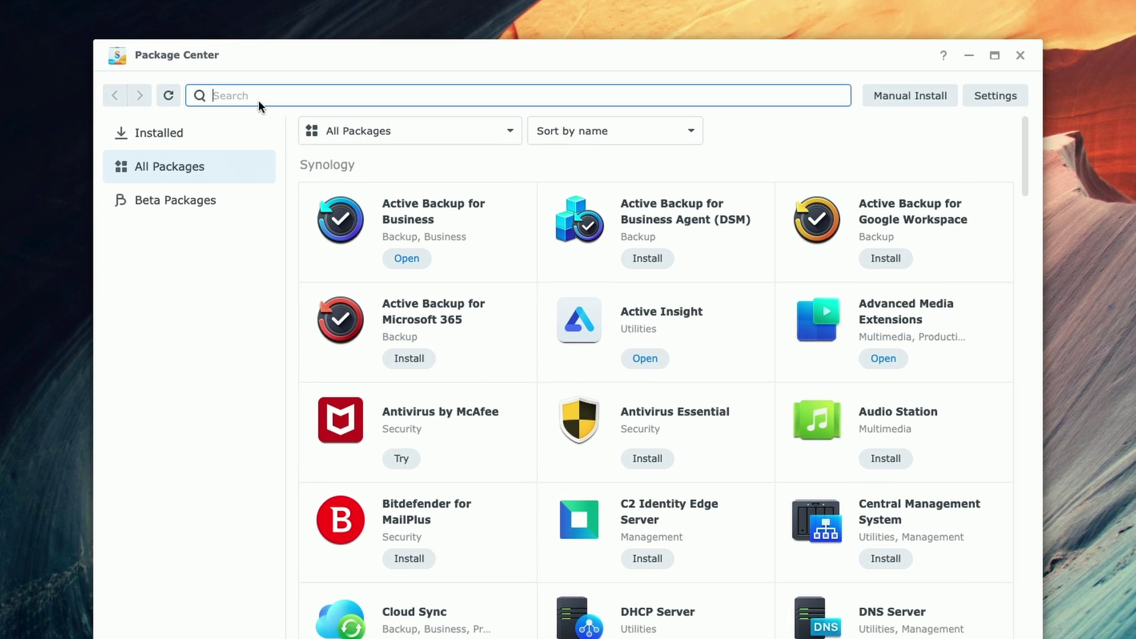
{"action": "type", "text": "contai"}
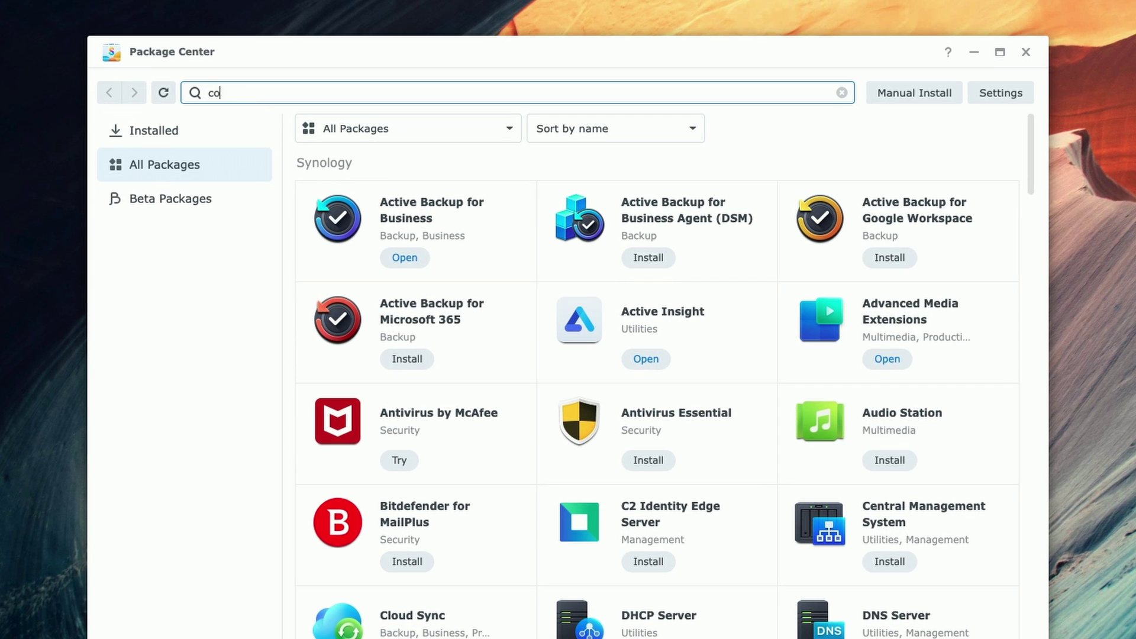
{"action": "type", "text": "ner"}
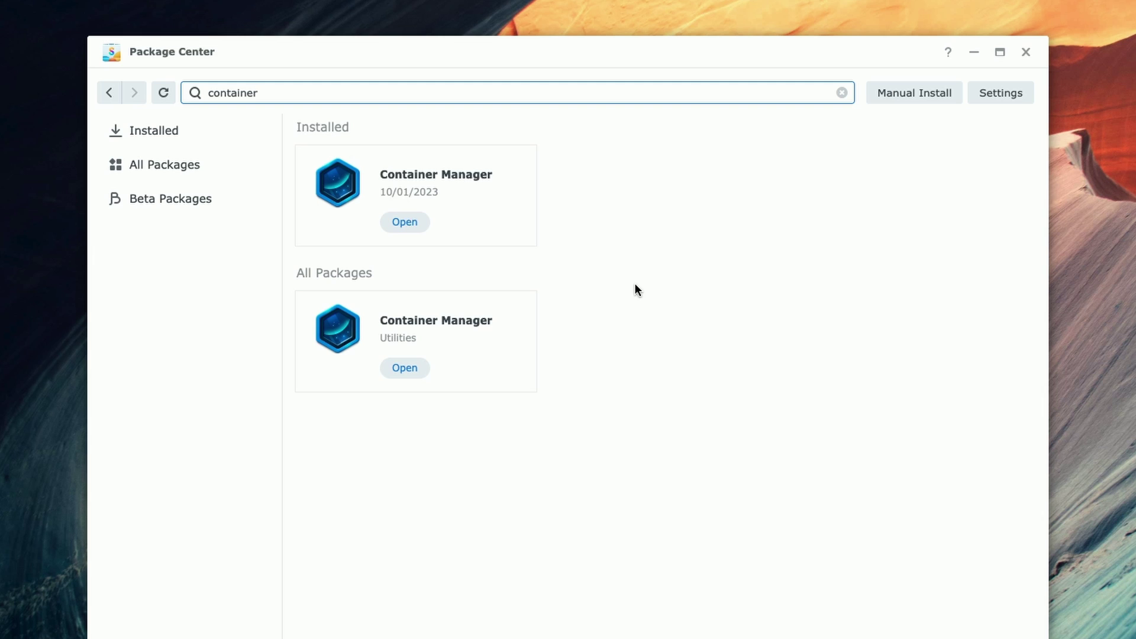
{"action": "left_click", "coordinate": [1028, 53]}
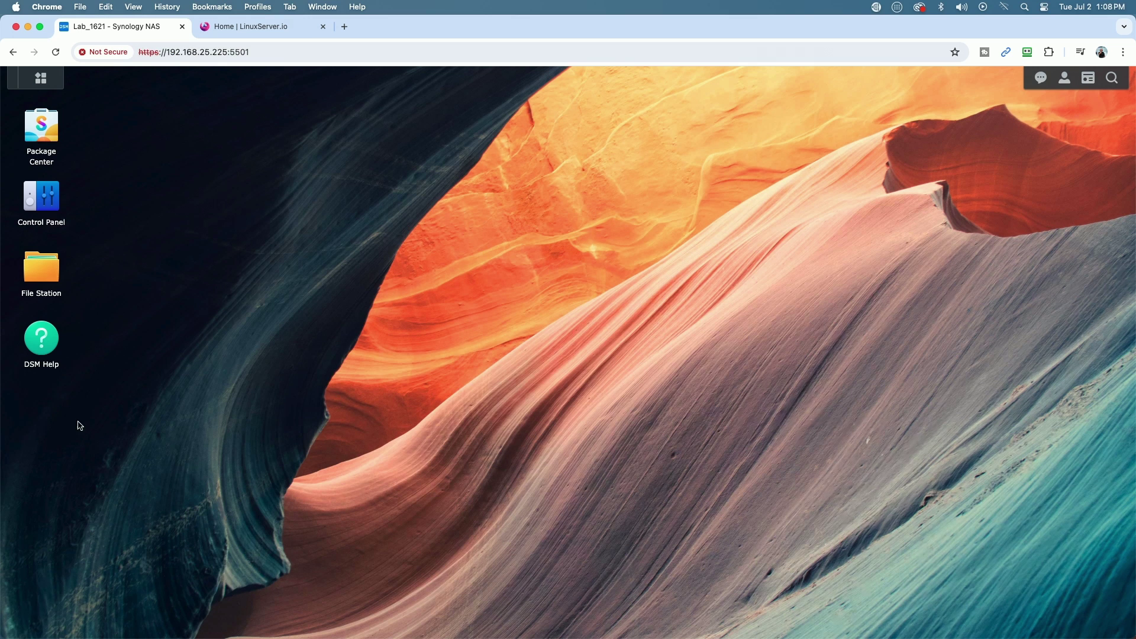
Step: In File Station, create a freshrss folder inside the docker shared folder
{"action": "left_click", "coordinate": [33, 265]}
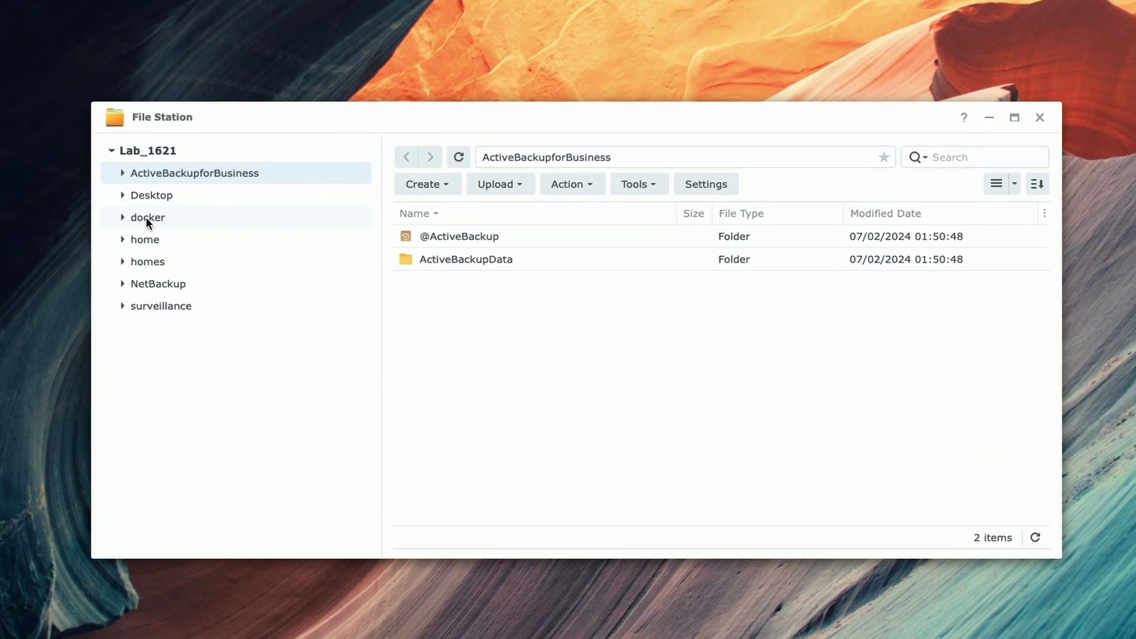
{"action": "left_click", "coordinate": [301, 282]}
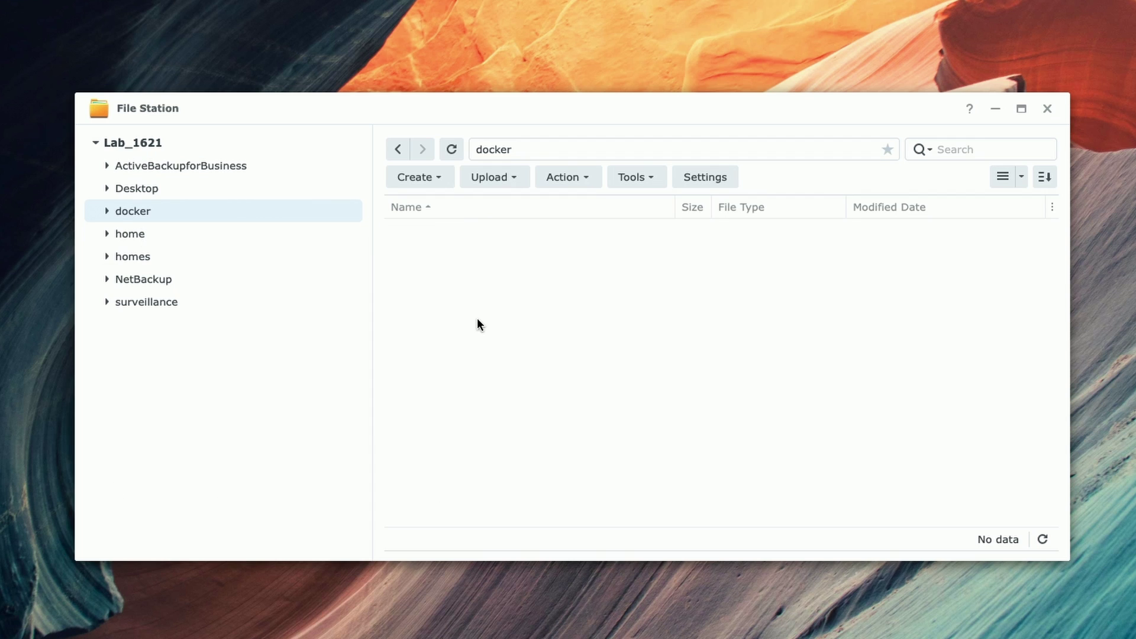
{"action": "left_click", "coordinate": [421, 176]}
{"action": "left_click", "coordinate": [424, 205]}
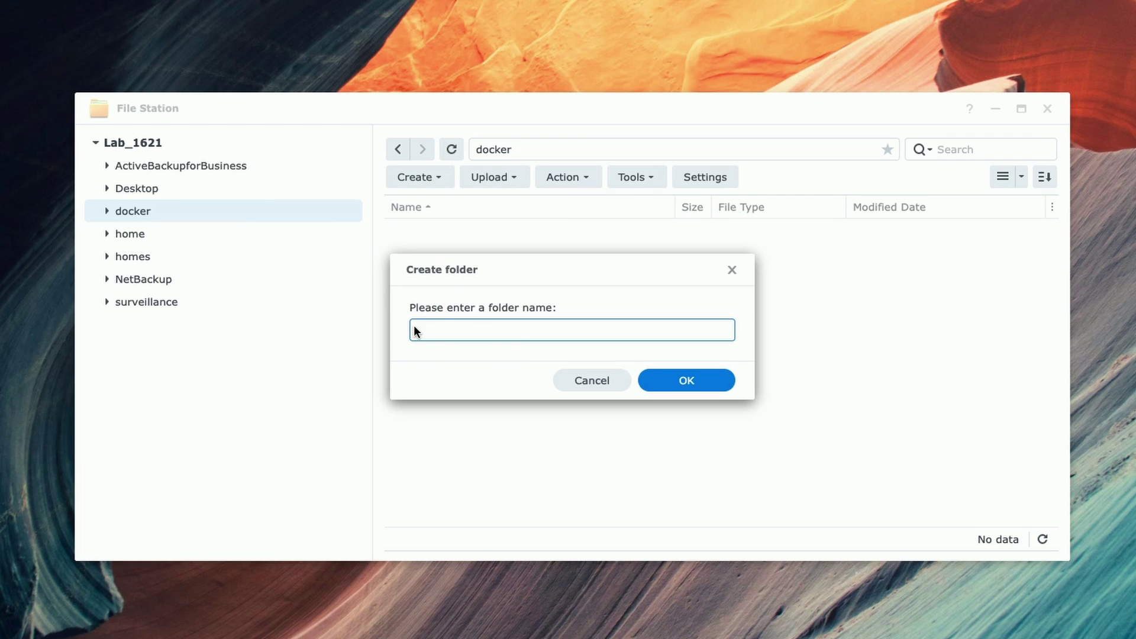
{"action": "type", "text": "freshrss"}
{"action": "left_click", "coordinate": [687, 380]}
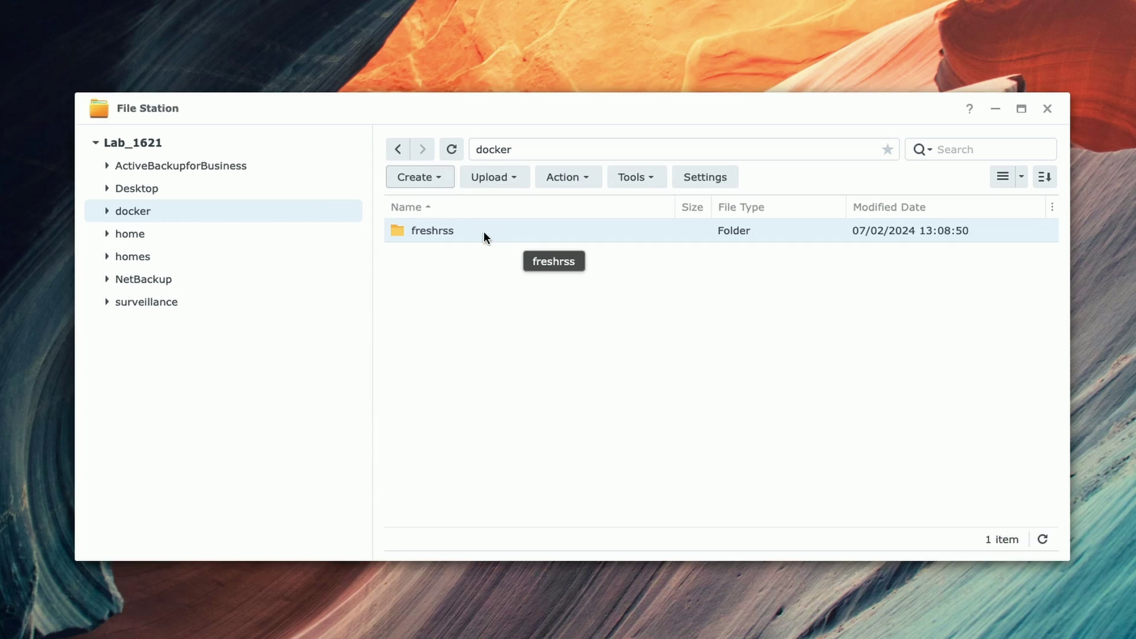
Step: Create a config folder inside freshrss, then close File Station
{"action": "double_click", "coordinate": [430, 229]}
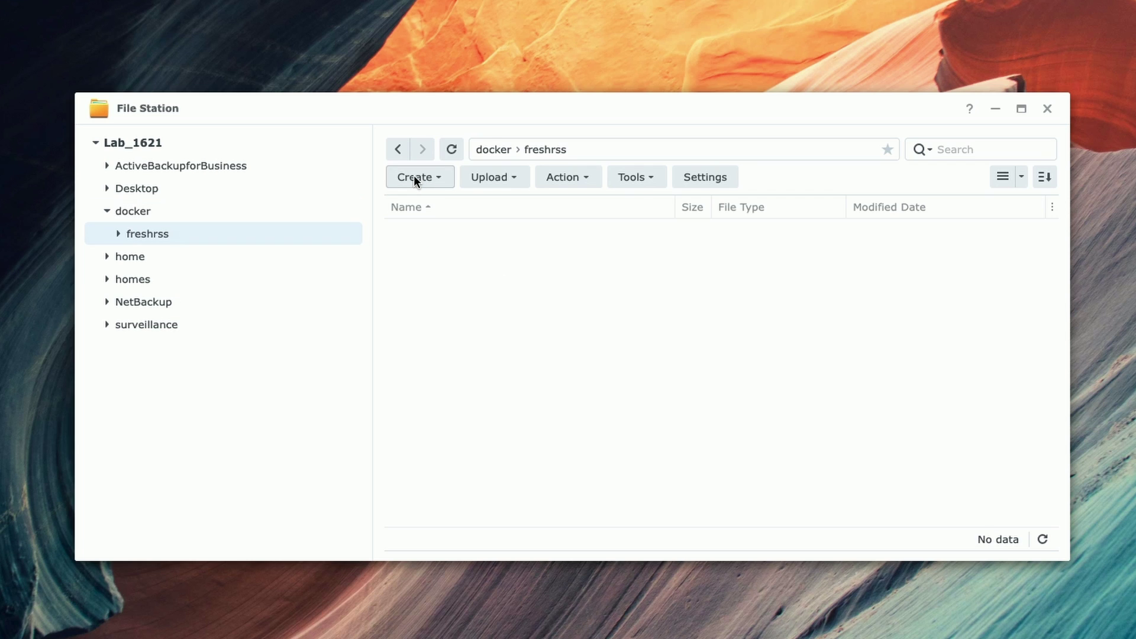
{"action": "left_click", "coordinate": [414, 176]}
{"action": "left_click", "coordinate": [428, 206]}
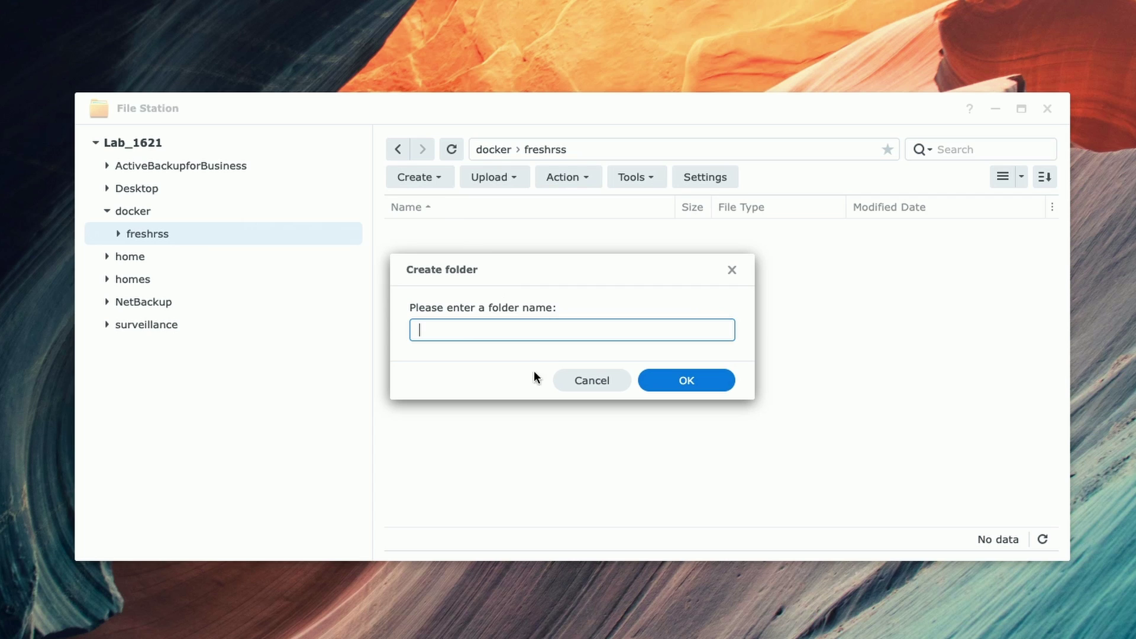
{"action": "type", "text": "config"}
{"action": "left_click", "coordinate": [695, 385]}
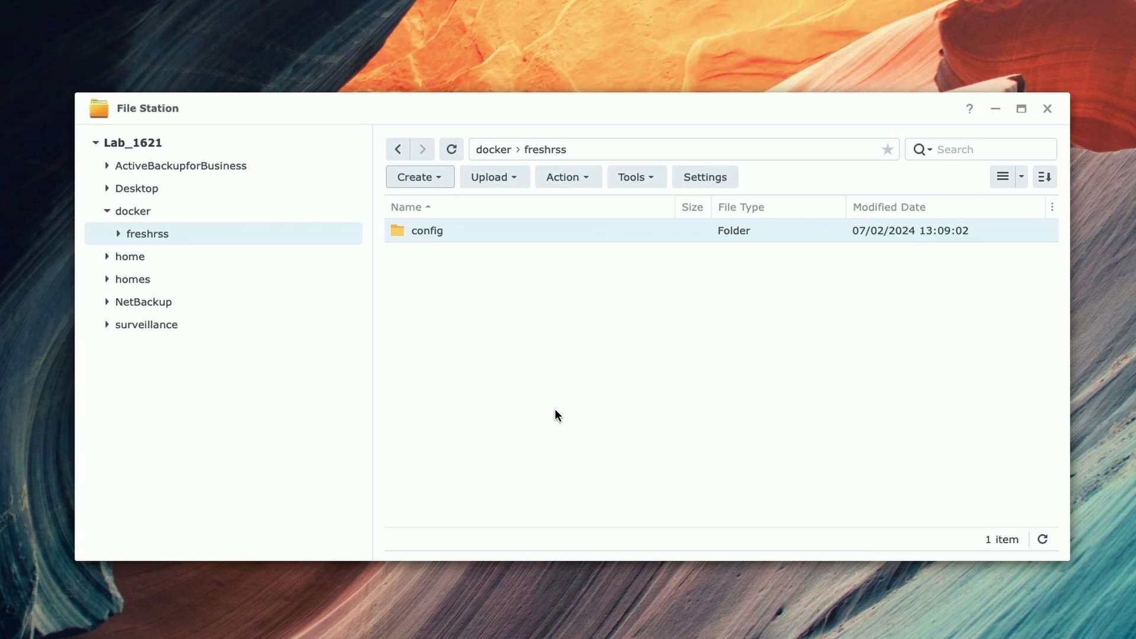
{"action": "left_click", "coordinate": [1047, 109]}
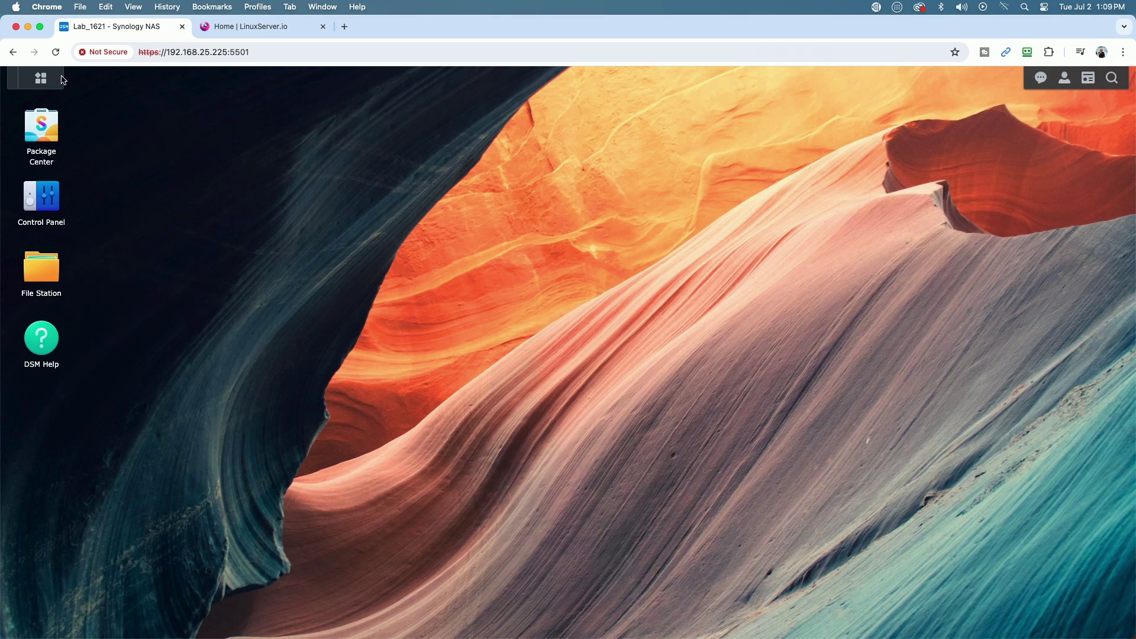
Step: Launch Container Manager and go to its Project page
{"action": "left_click", "coordinate": [40, 78]}
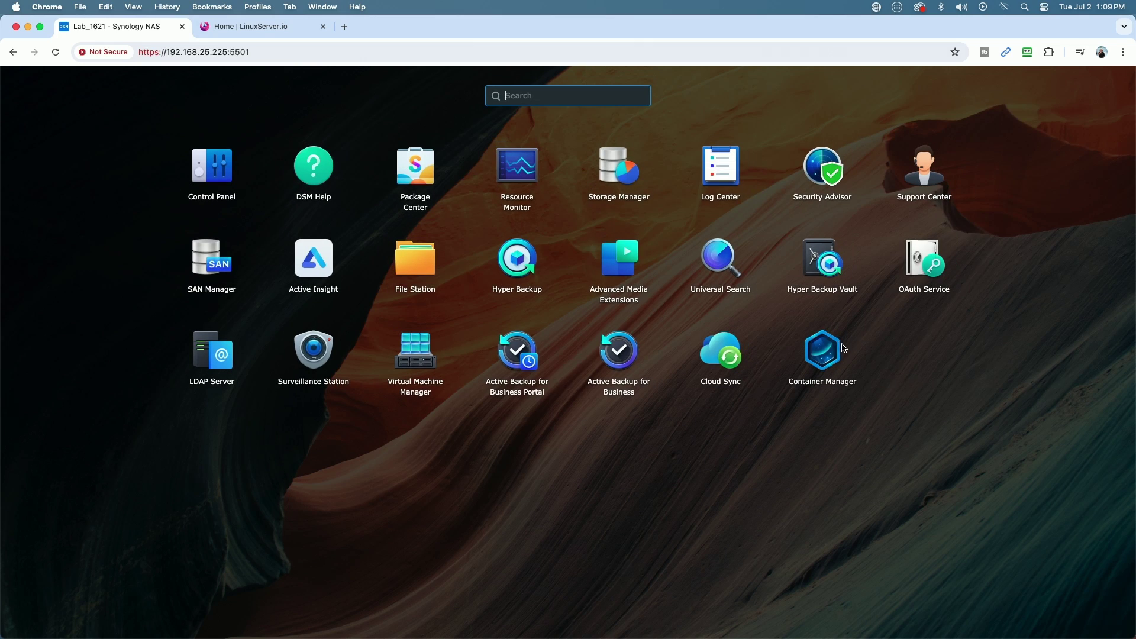
{"action": "left_click", "coordinate": [818, 354]}
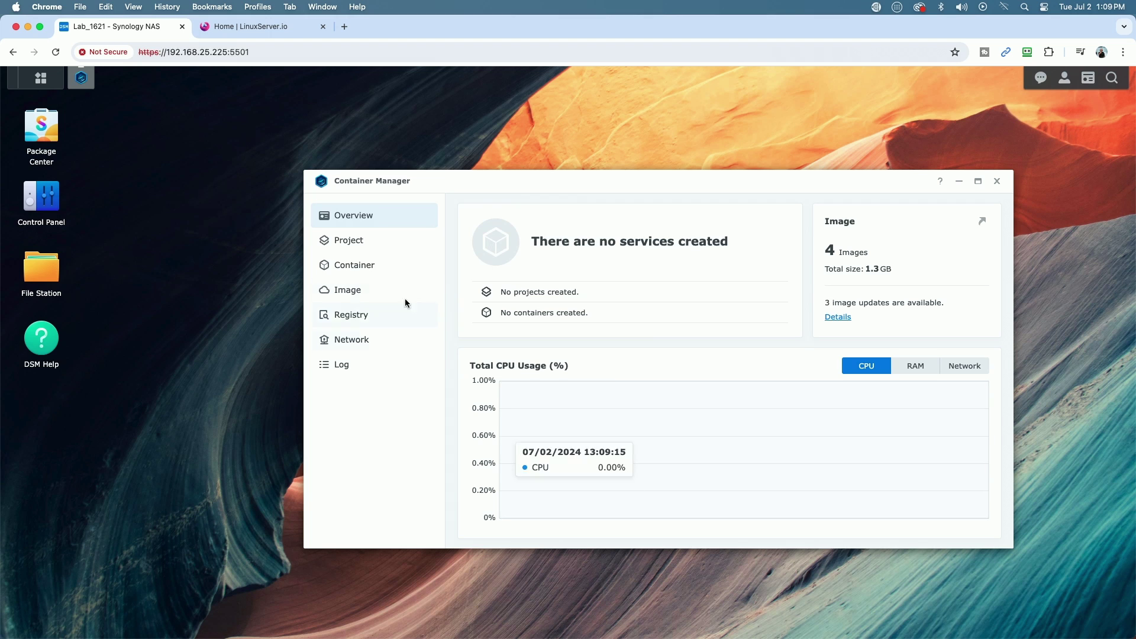
{"action": "left_click", "coordinate": [339, 243]}
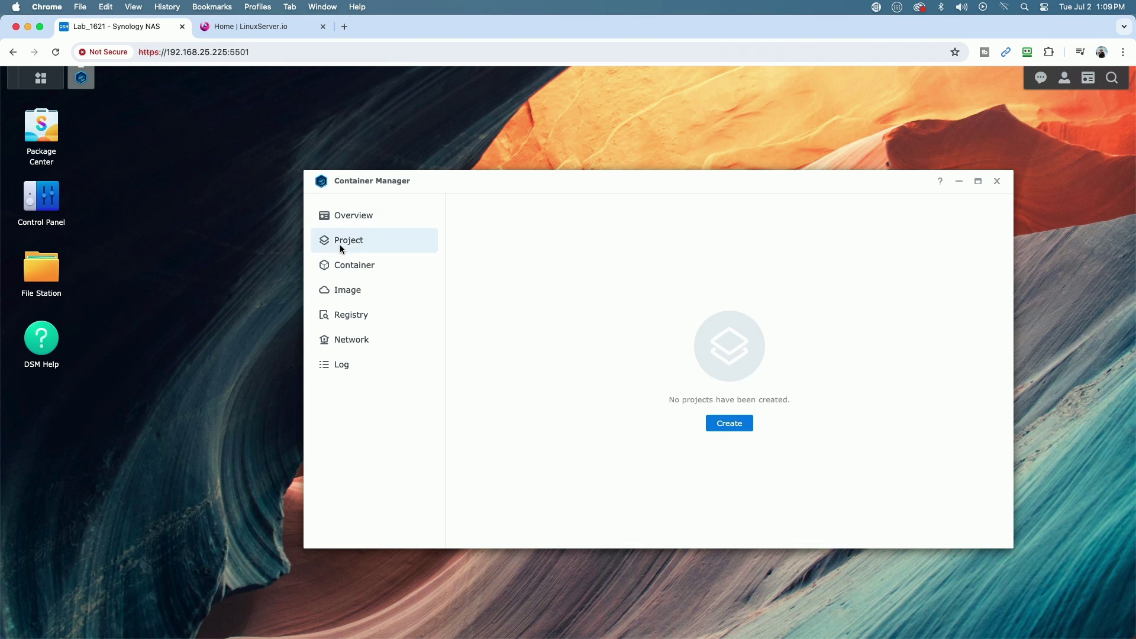
{"action": "left_click", "coordinate": [350, 268]}
{"action": "left_click_drag", "start_coordinate": [445, 175], "coordinate": [397, 177]}
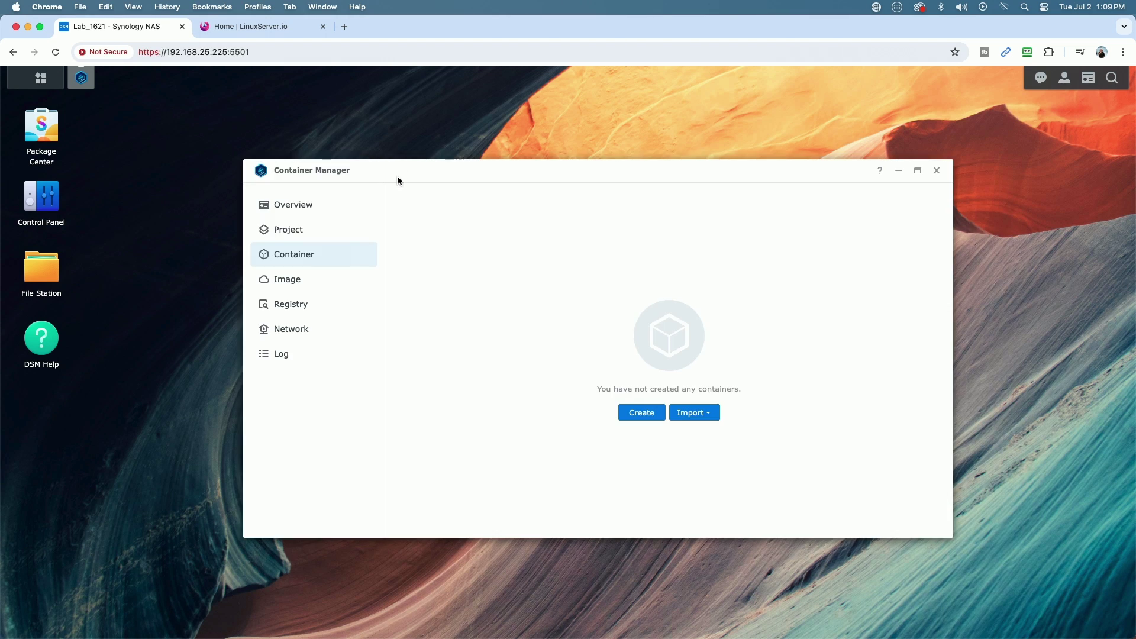
{"action": "left_click", "coordinate": [301, 229]}
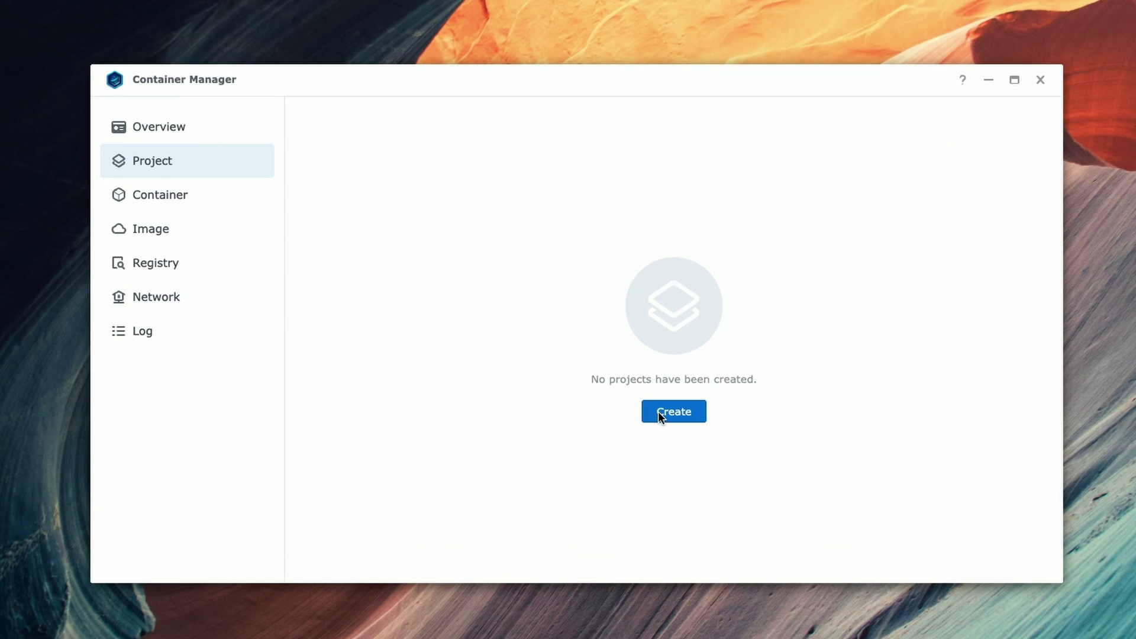
Step: Start a new project named freshrss with path /docker/freshrss/config
{"action": "left_click", "coordinate": [669, 413]}
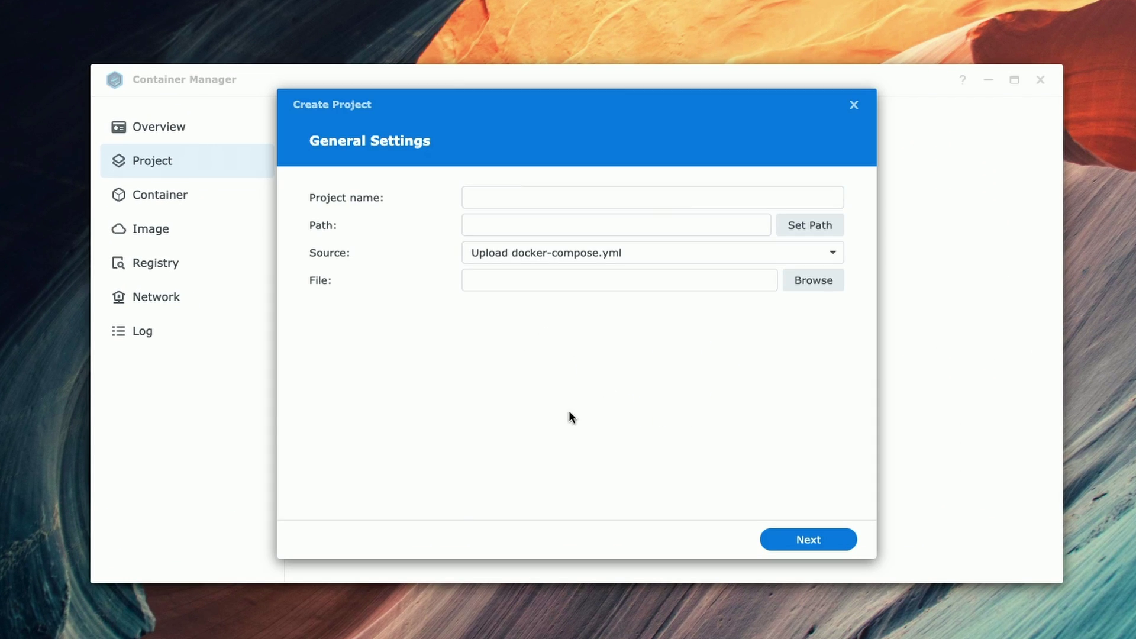
{"action": "left_click", "coordinate": [494, 195]}
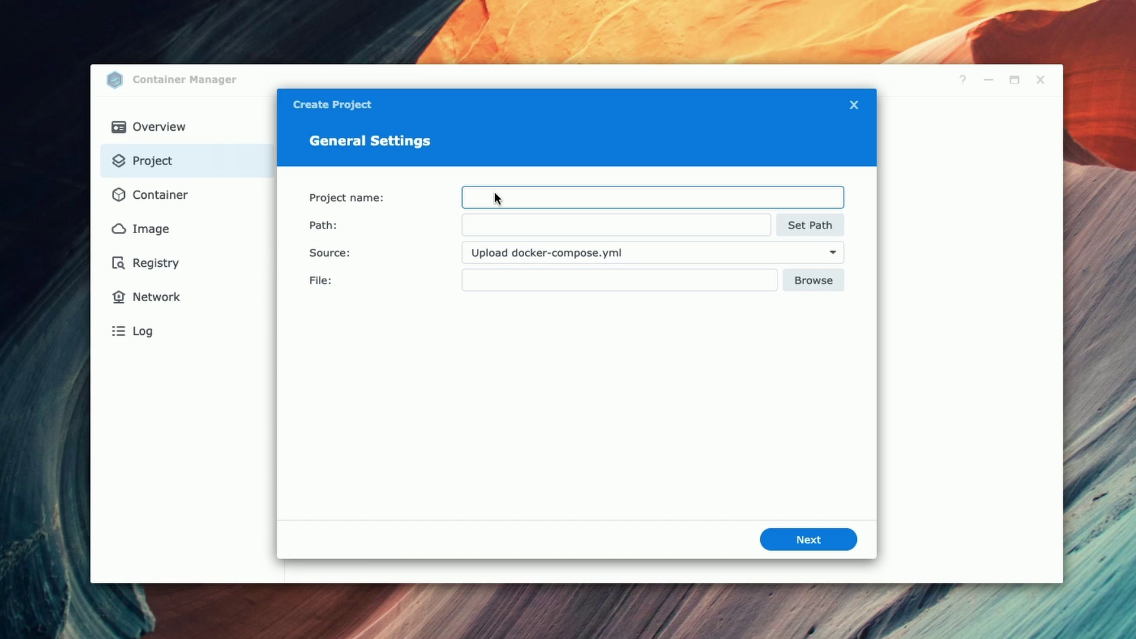
{"action": "type", "text": "freshrss"}
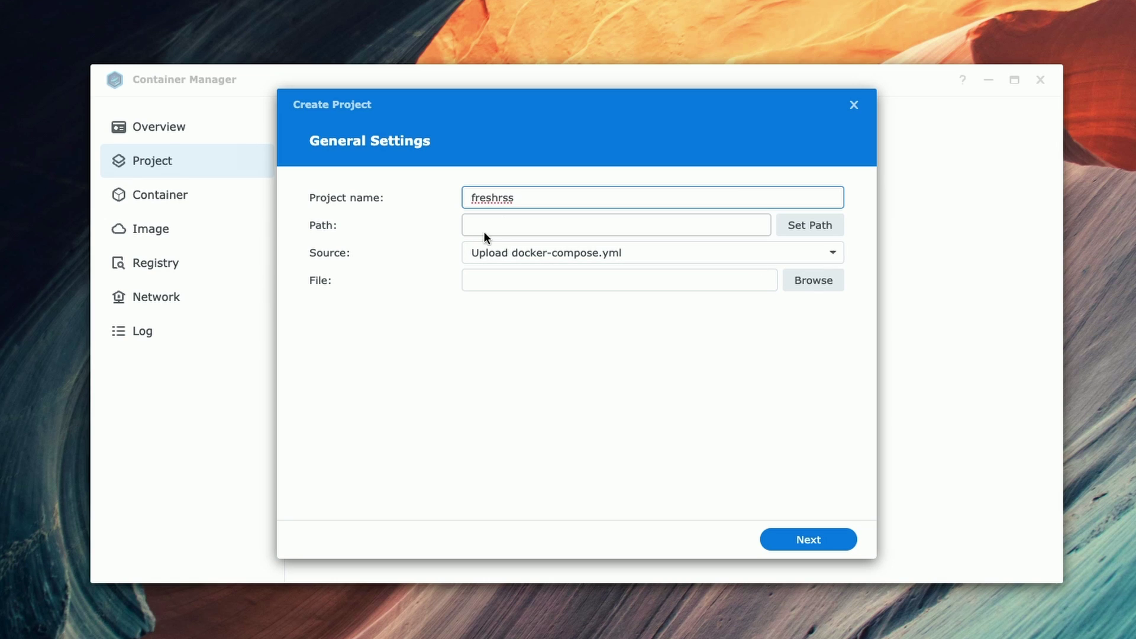
{"action": "left_click", "coordinate": [823, 228]}
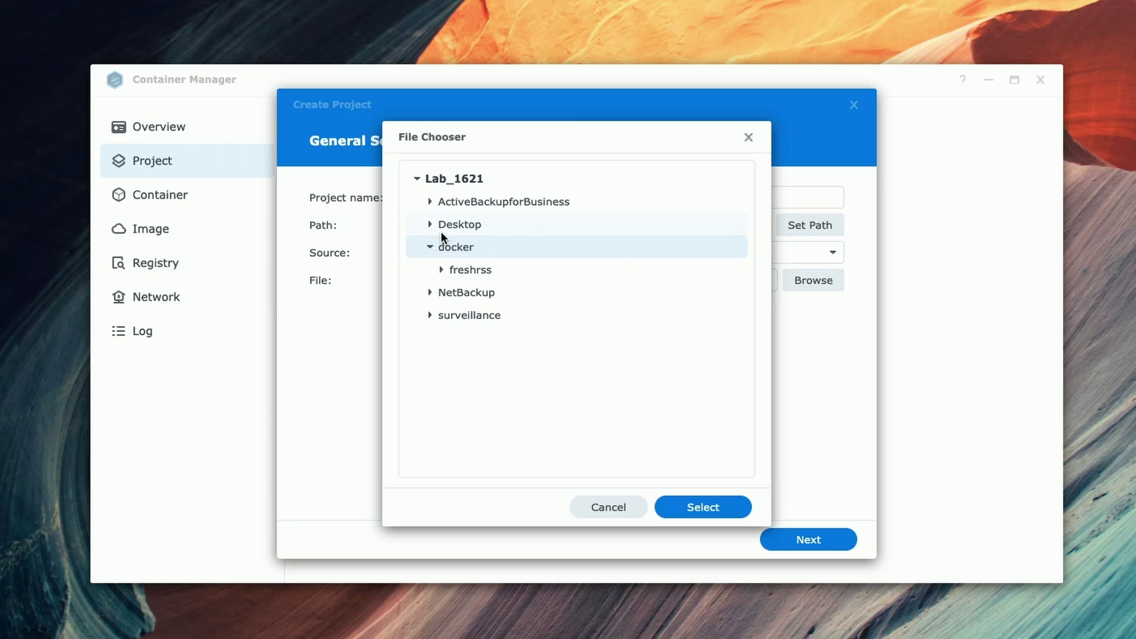
{"action": "left_click", "coordinate": [442, 270]}
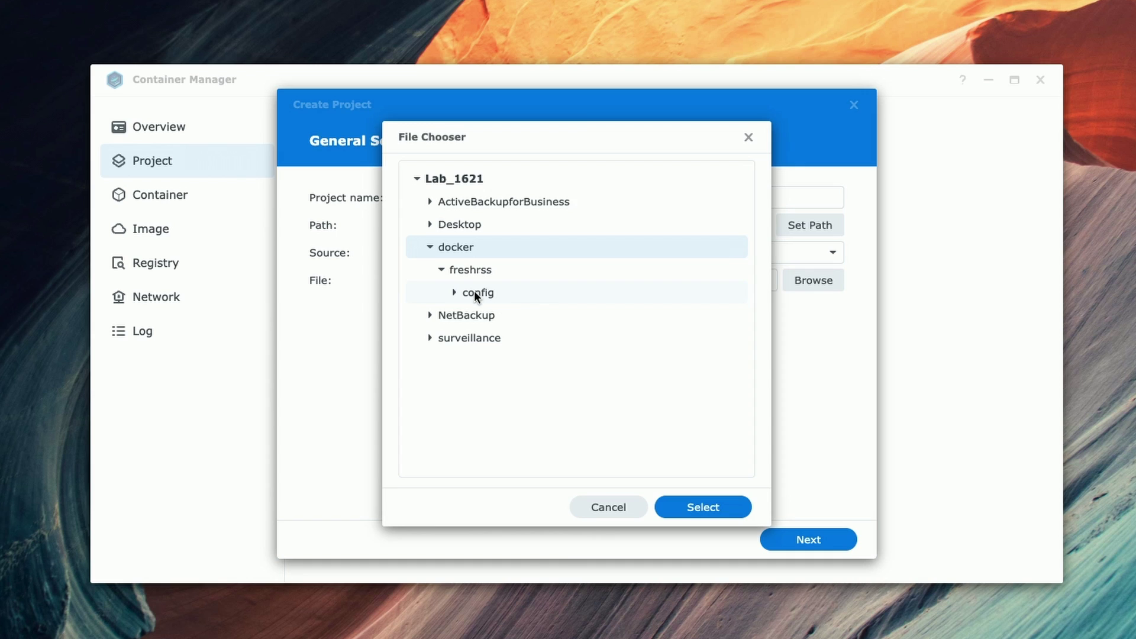
{"action": "left_click", "coordinate": [475, 292]}
{"action": "left_click", "coordinate": [712, 507]}
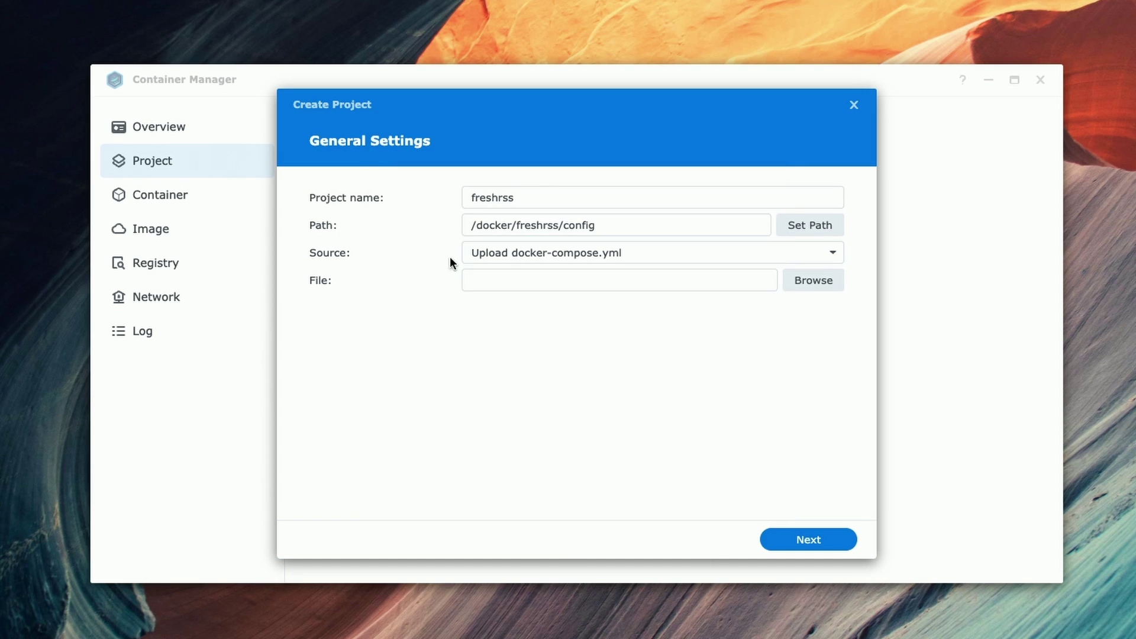
Step: Set the source to Create docker-compose.yml, then switch to the LinuxServer.io tab
{"action": "left_click", "coordinate": [829, 254]}
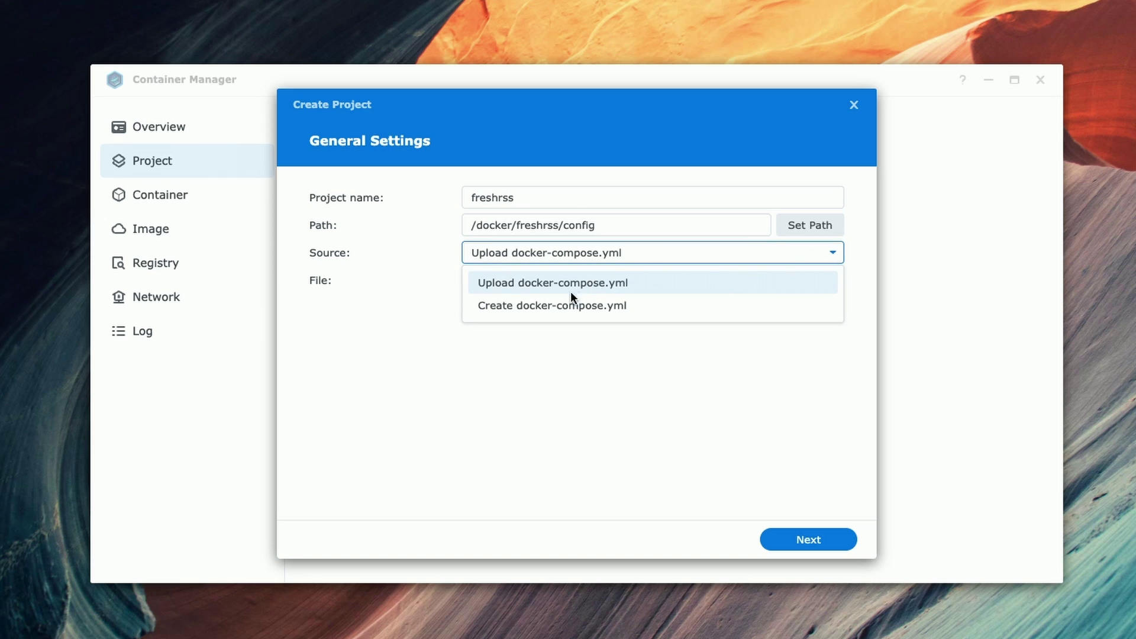
{"action": "left_click", "coordinate": [547, 307]}
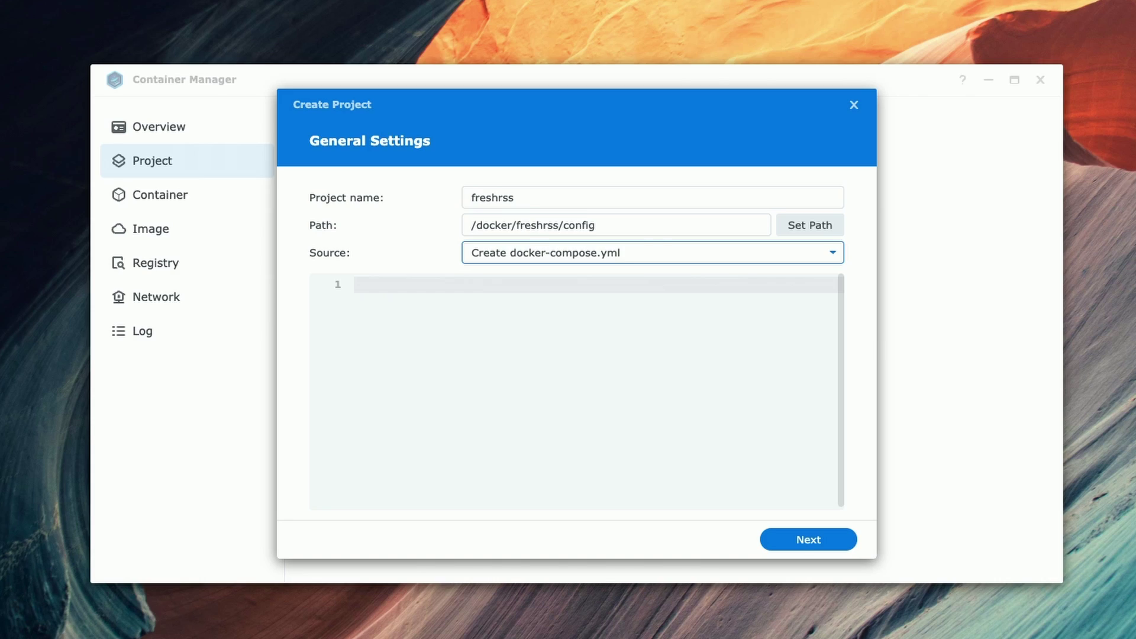
{"action": "left_click", "coordinate": [254, 27]}
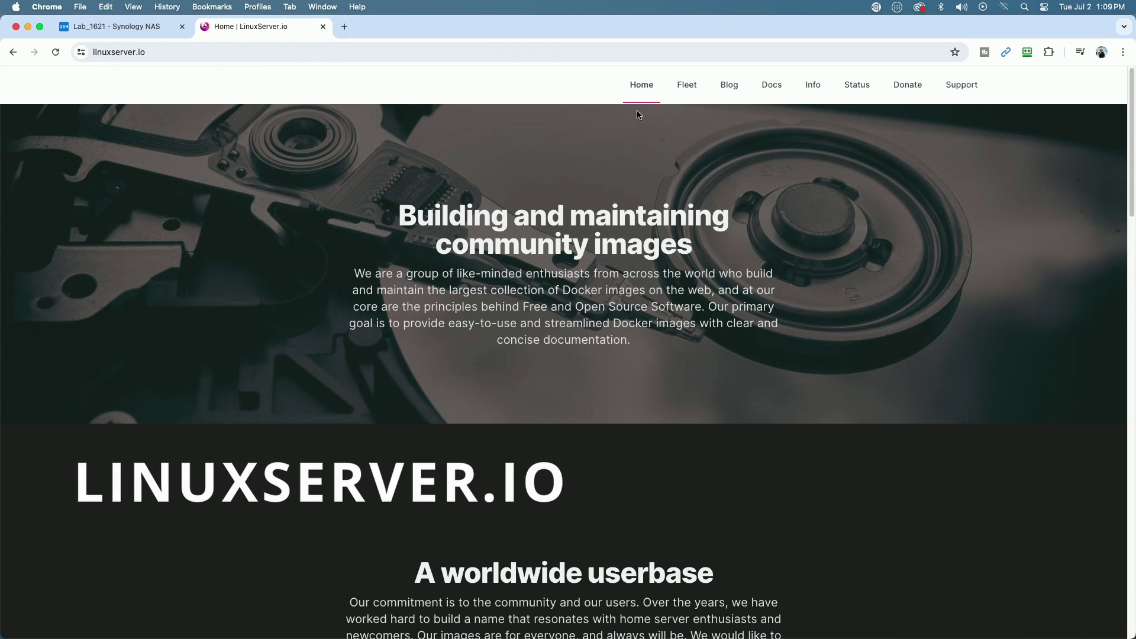
Step: Search the LinuxServer.io Fleet catalogue for freshrss and open the linuxserver/freshrss image page
{"action": "left_click", "coordinate": [685, 85]}
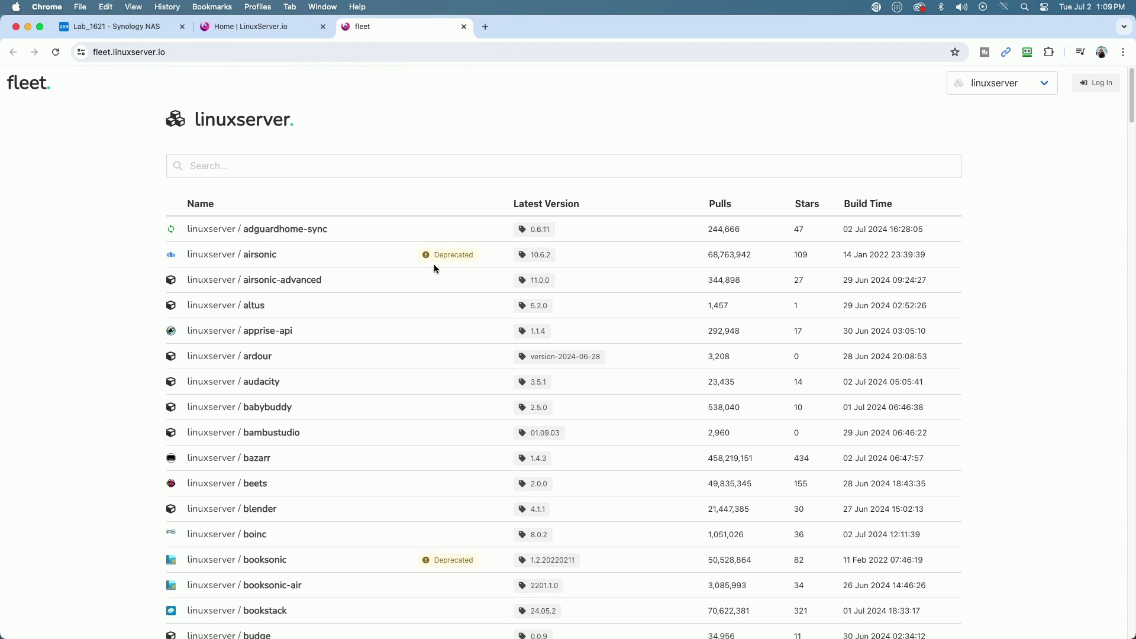
{"action": "left_click", "coordinate": [230, 167]}
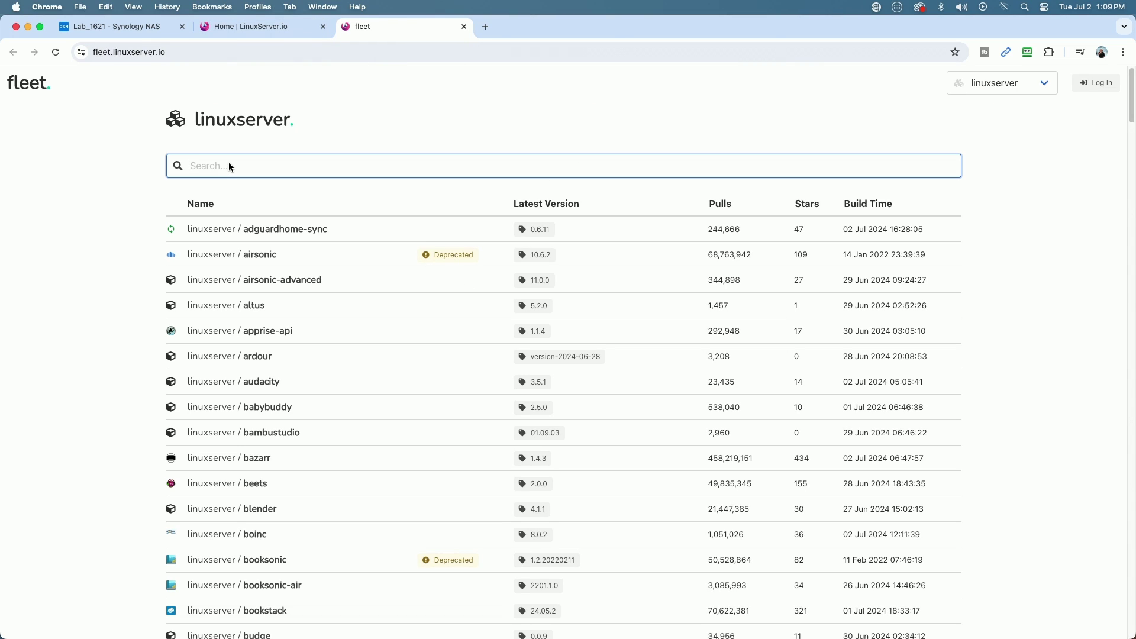
{"action": "type", "text": "reshrss"}
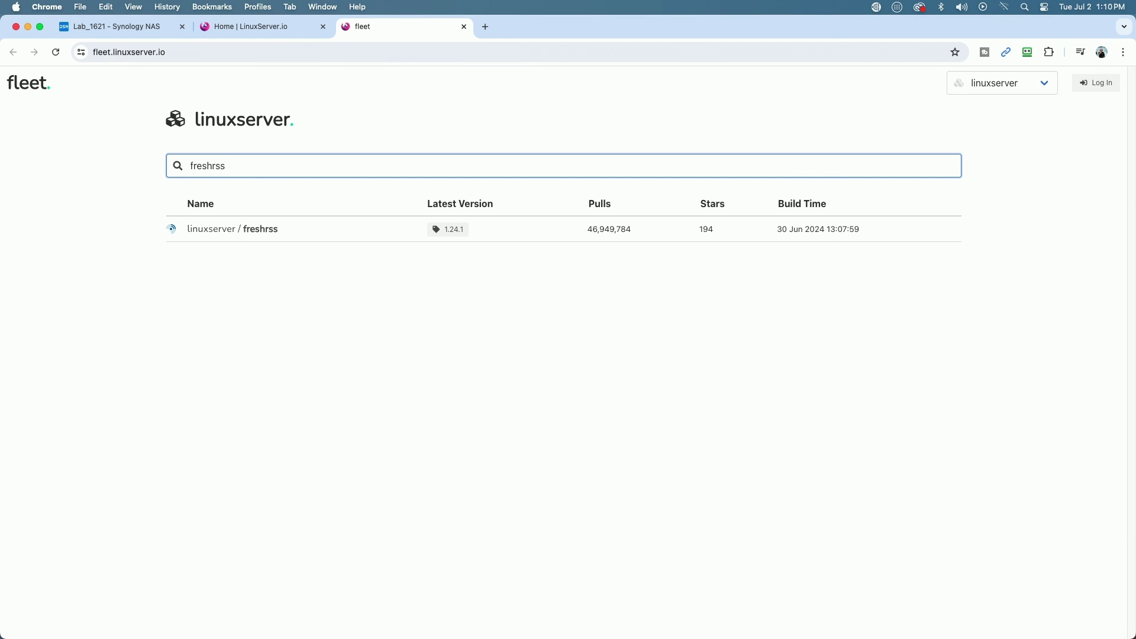
{"action": "left_click", "coordinate": [265, 229]}
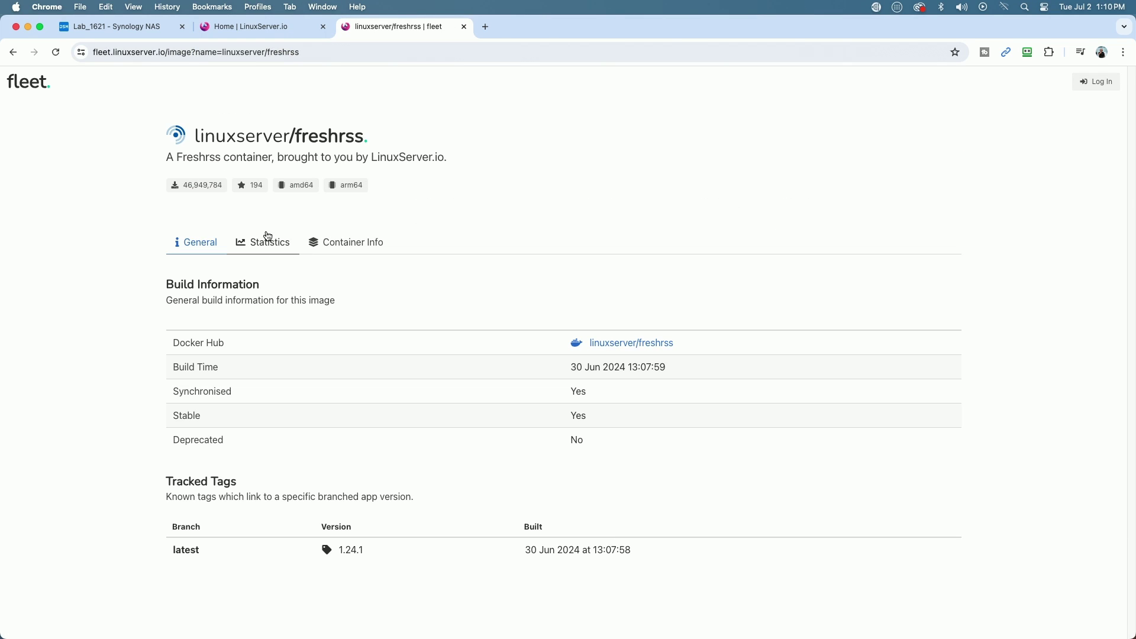
Step: Copy the docker-compose example from the linuxserver/freshrss Docker Hub page
{"action": "left_click", "coordinate": [619, 343]}
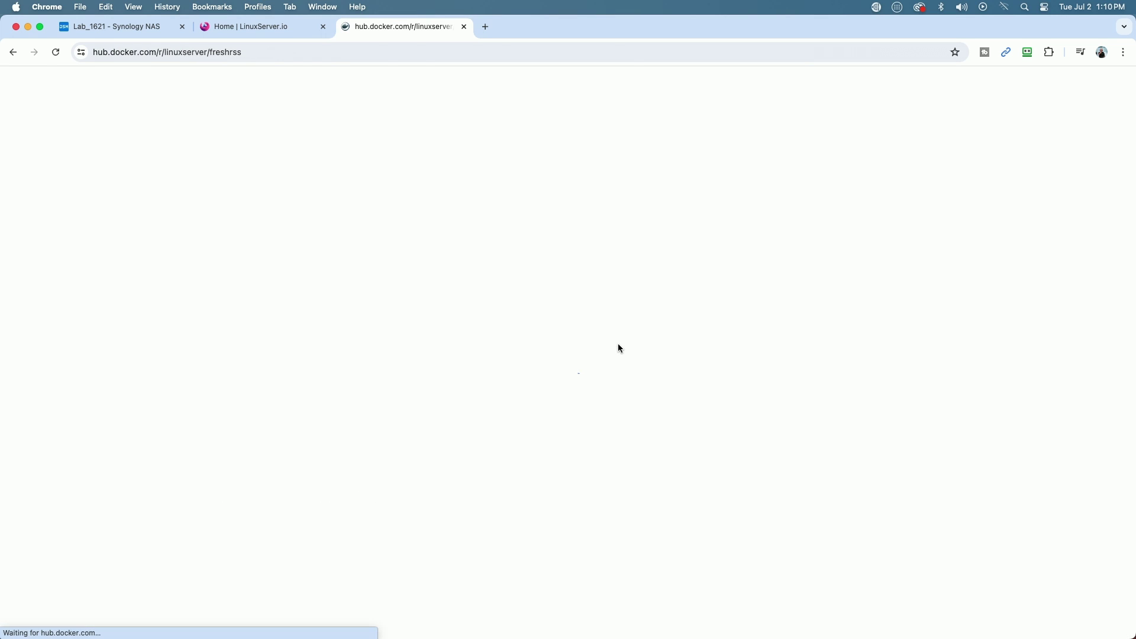
{"action": "scroll", "coordinate": [798, 426], "scroll_direction": "down", "scroll_amount": 1}
{"action": "scroll", "coordinate": [799, 425], "scroll_direction": "down", "scroll_amount": 15}
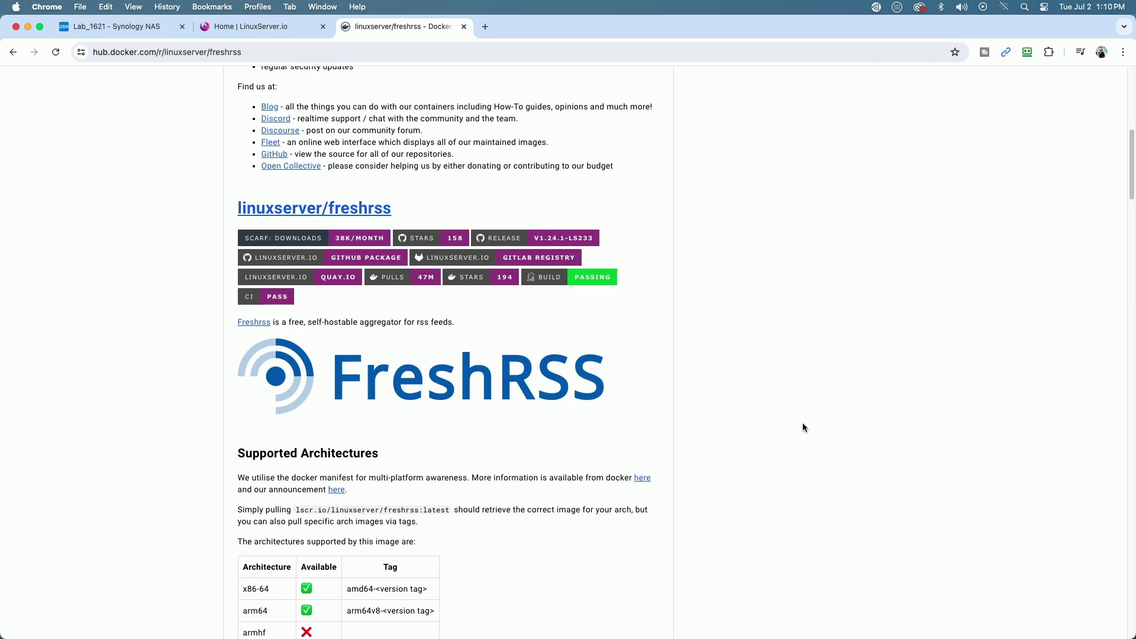
{"action": "scroll", "coordinate": [806, 424], "scroll_direction": "down", "scroll_amount": 5}
{"action": "left_click_drag", "start_coordinate": [393, 483], "coordinate": [225, 342]}
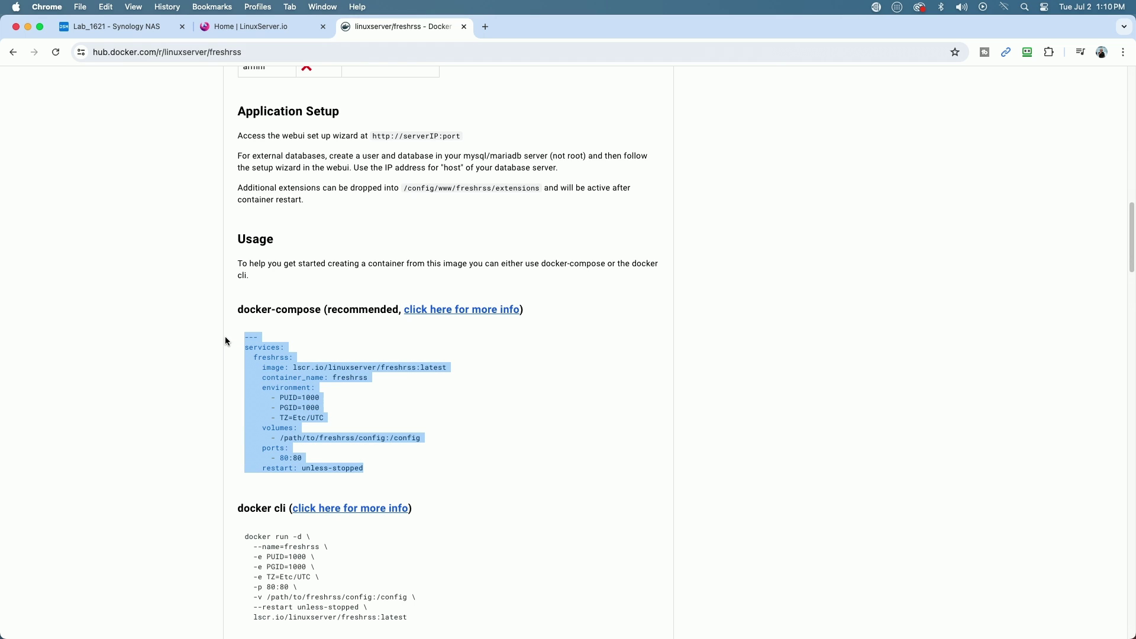
{"action": "right_click", "coordinate": [244, 350]}
{"action": "left_click", "coordinate": [277, 383]}
Step: Close the Docker Hub and LinuxServer.io pages and return to the empty compose editor
{"action": "left_click", "coordinate": [464, 27]}
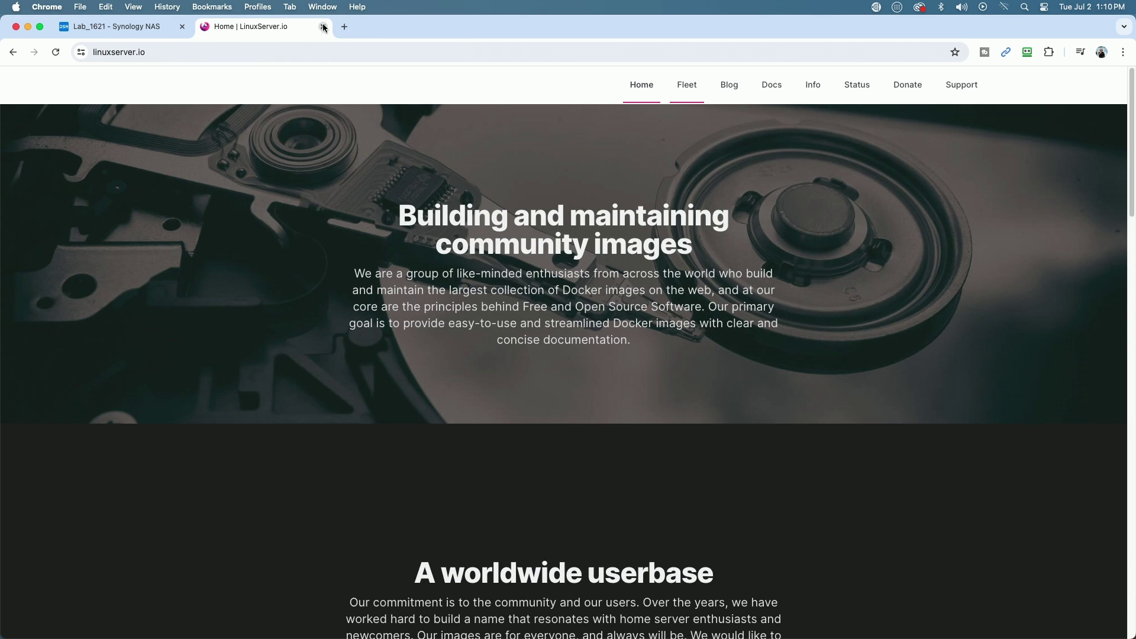
{"action": "left_click", "coordinate": [324, 27]}
{"action": "left_click", "coordinate": [372, 287]}
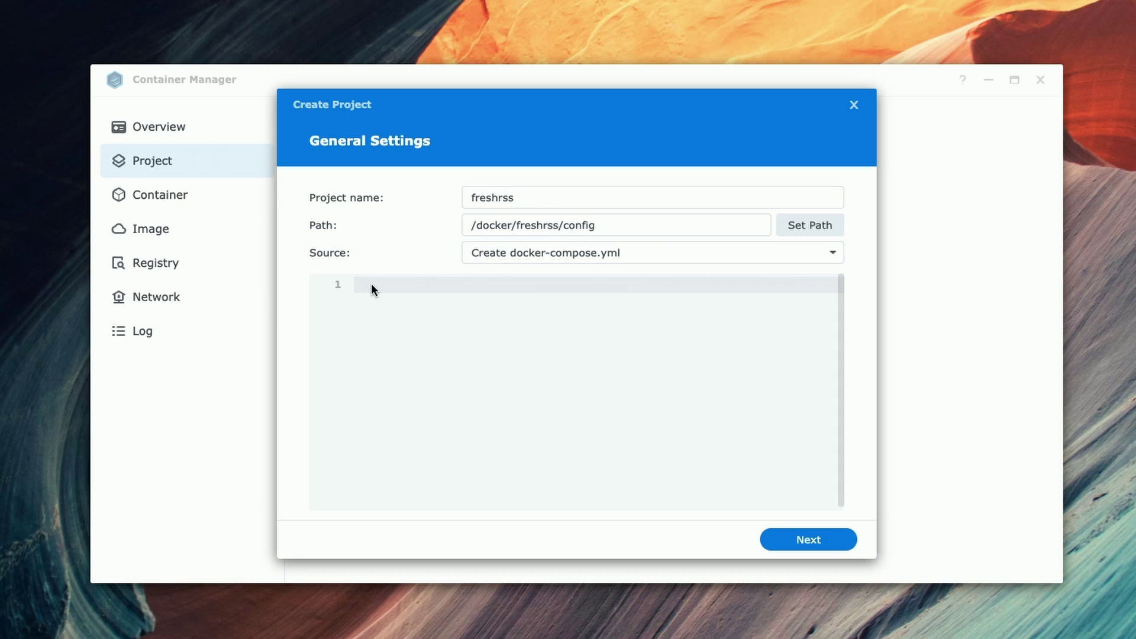
Step: Paste the copied FreshRSS compose file into the project's editor
{"action": "key", "text": "ctrl+v"}
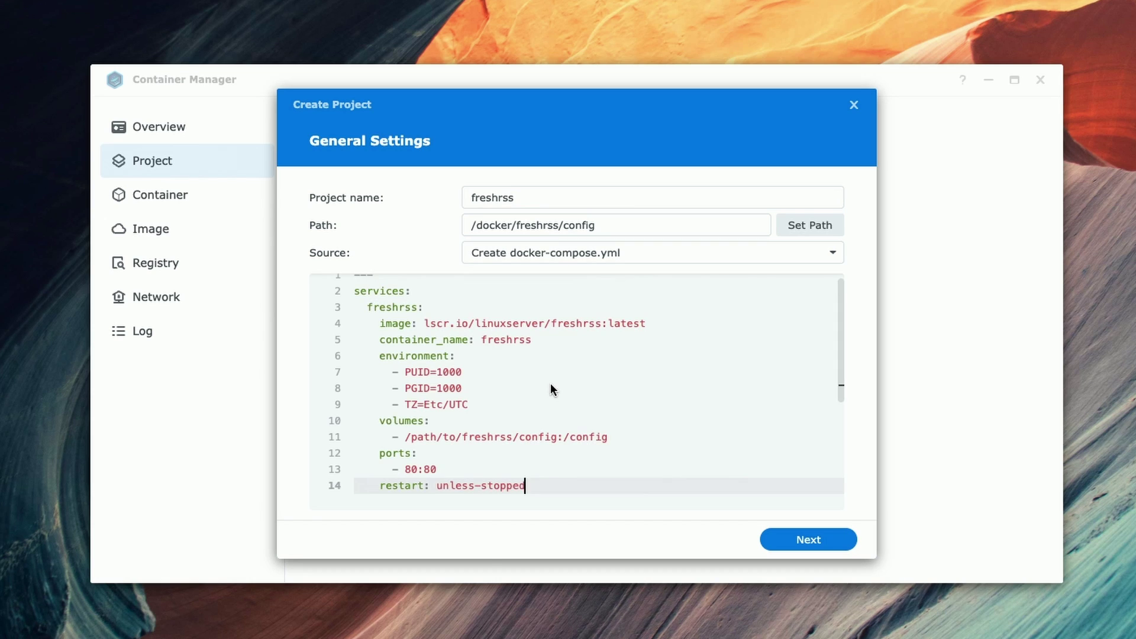
{"action": "scroll", "coordinate": [550, 388], "scroll_direction": "up", "scroll_amount": 1}
{"action": "scroll", "coordinate": [550, 385], "scroll_direction": "down", "scroll_amount": 2}
{"action": "scroll", "coordinate": [551, 386], "scroll_direction": "up", "scroll_amount": 2}
Step: Replace the Etc/UTC timezone on line 9 with America/New_York
{"action": "left_click", "coordinate": [449, 414]}
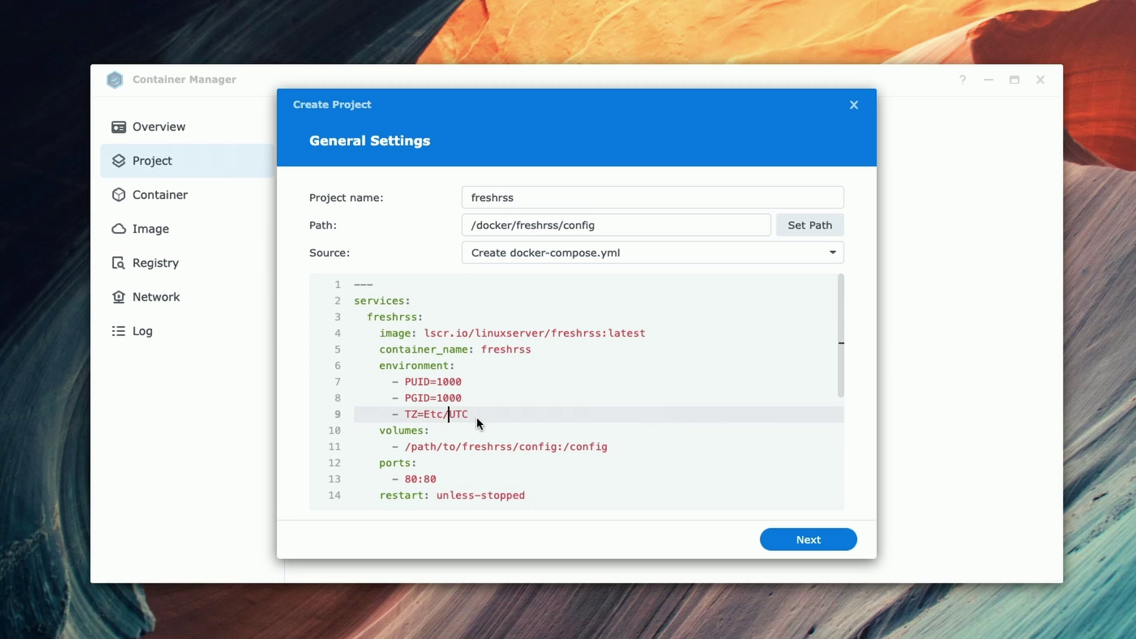
{"action": "key", "text": "Delete"}
{"action": "key", "text": "Delete"}
{"action": "key", "text": "Delete"}
{"action": "key", "text": "BackSpace"}
{"action": "key", "text": "BackSpace"}
{"action": "key", "text": "BackSpace"}
{"action": "key", "text": "BackSpace"}
{"action": "type", "text": "America/New_York"}
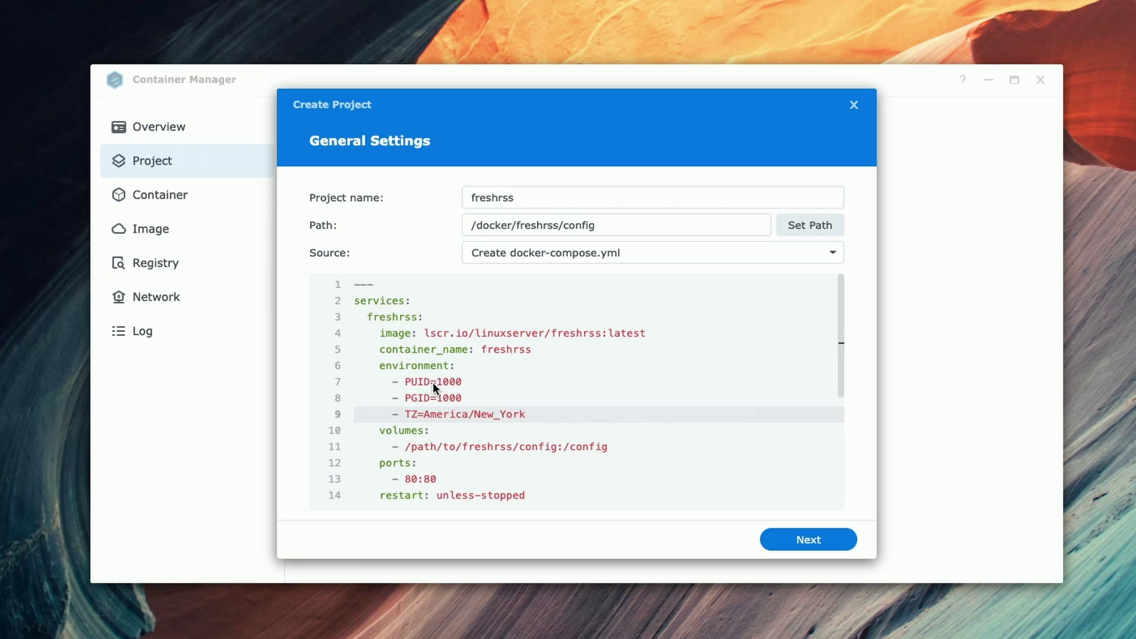
{"action": "scroll", "coordinate": [461, 433], "scroll_direction": "down", "scroll_amount": 2}
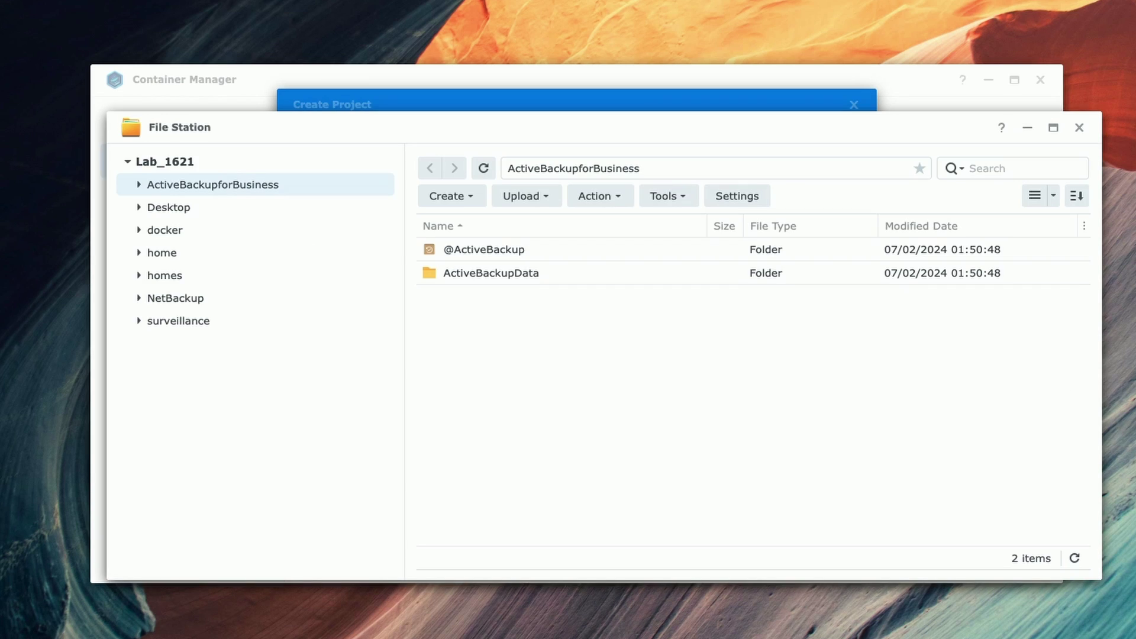
Step: Copy /volume1/docker/freshrss/config from the config folder's Properties and select the placeholder path on line 11
{"action": "left_click", "coordinate": [182, 227]}
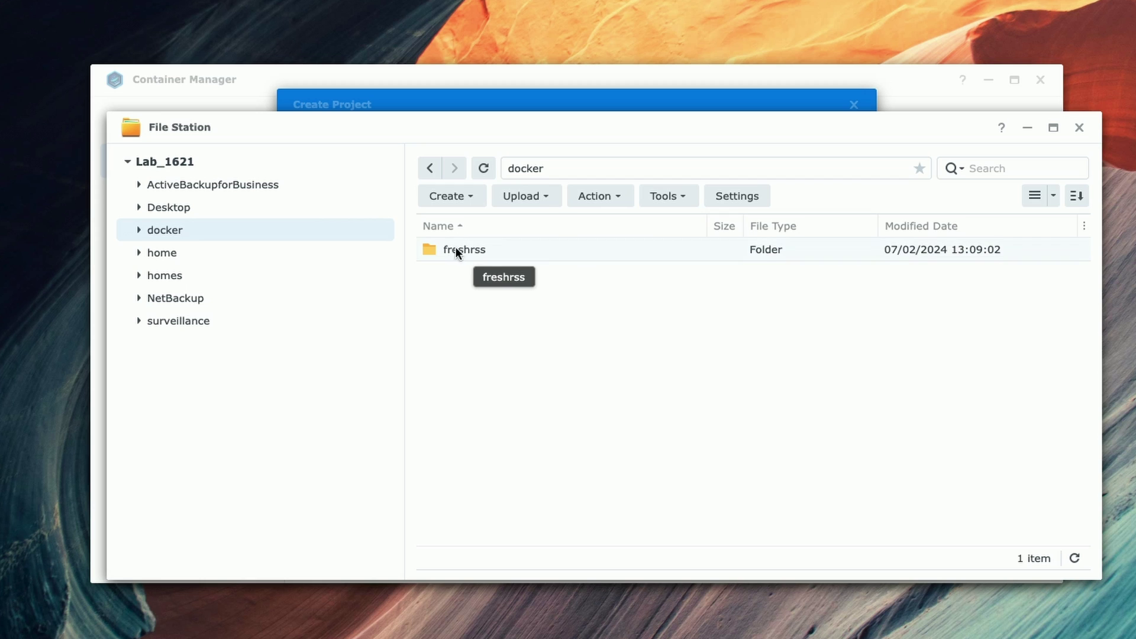
{"action": "double_click", "coordinate": [430, 248]}
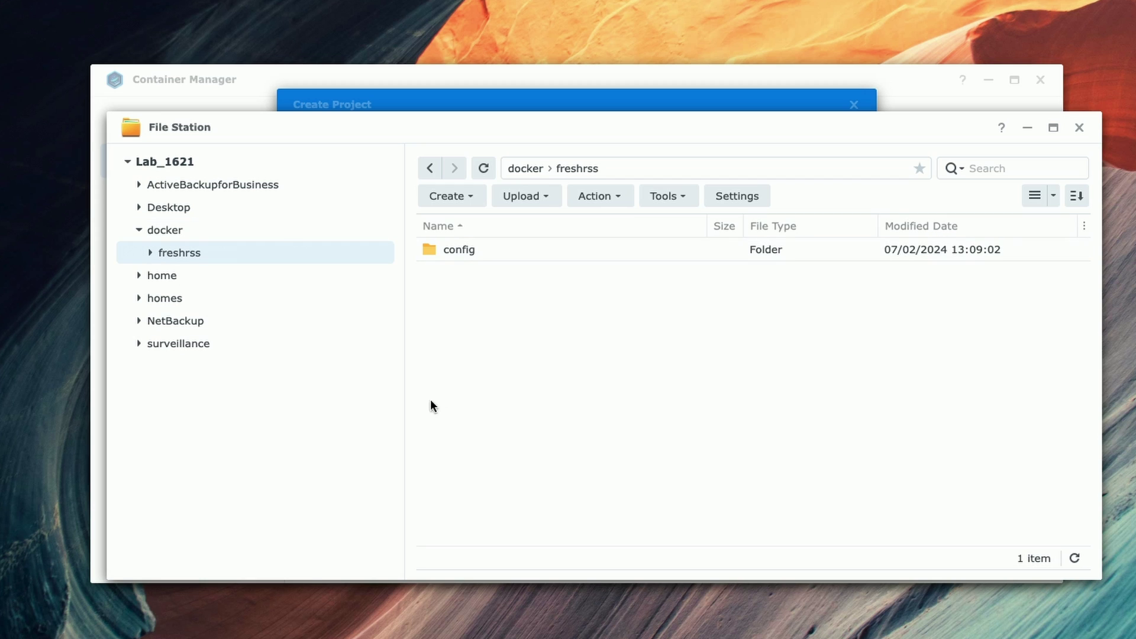
{"action": "right_click", "coordinate": [426, 250]}
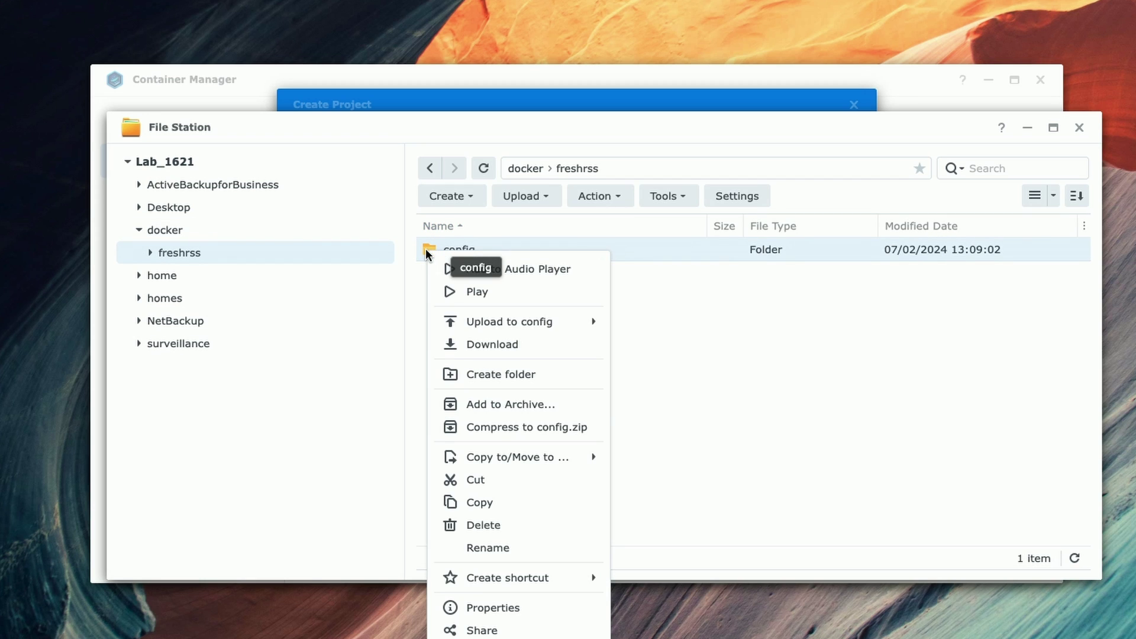
{"action": "left_click", "coordinate": [488, 608]}
{"action": "left_click_drag", "start_coordinate": [602, 240], "coordinate": [415, 237]}
{"action": "right_click", "coordinate": [465, 236]}
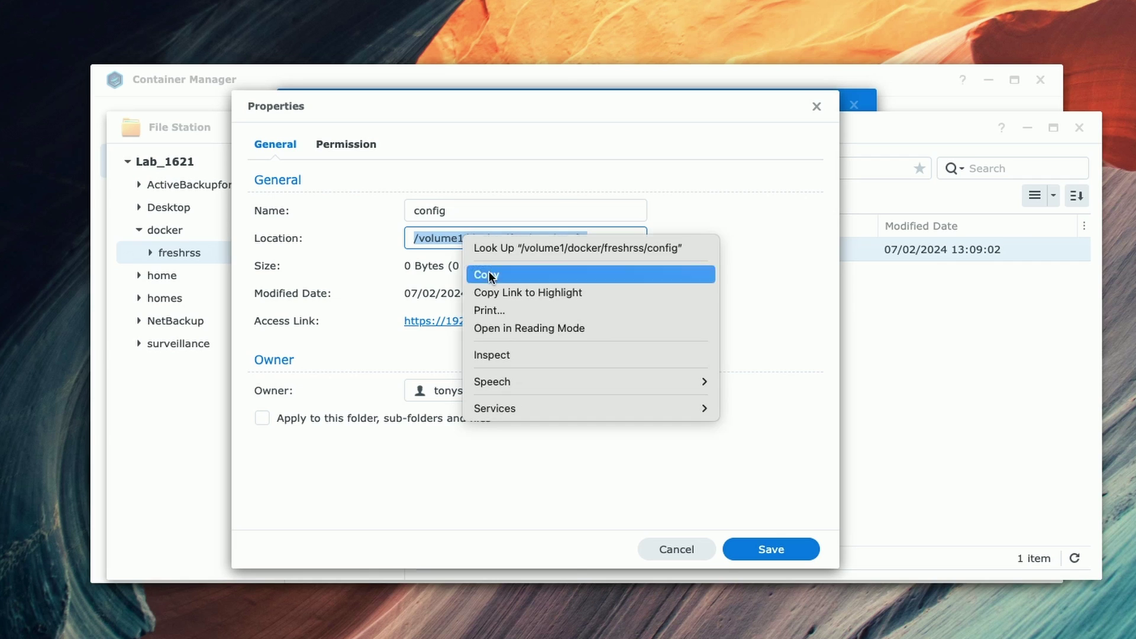
{"action": "left_click", "coordinate": [489, 276]}
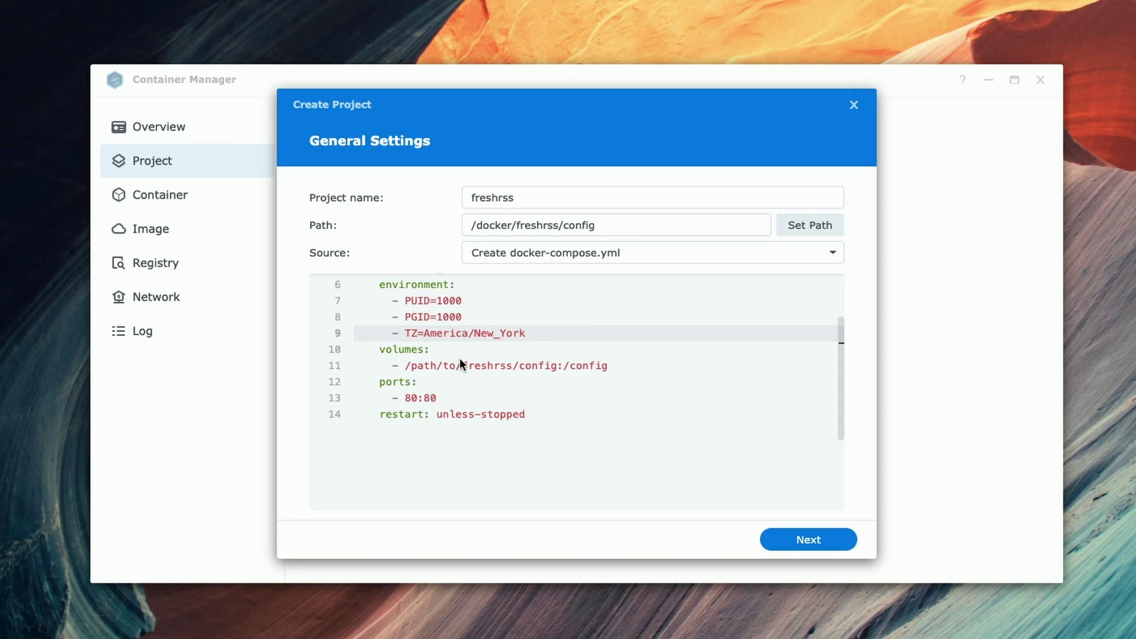
{"action": "left_click", "coordinate": [455, 367]}
{"action": "double_click", "coordinate": [552, 366]}
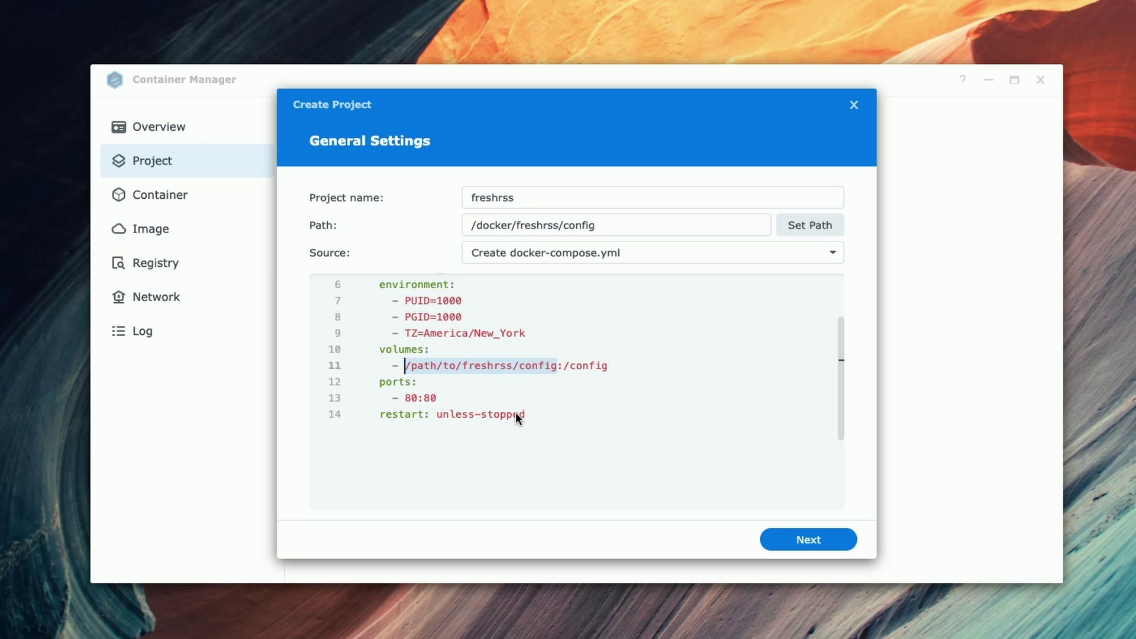
Step: Paste /volume1/docker/freshrss/config as the volume host path and change the host port to 7070
{"action": "key", "text": "ctrl+v"}
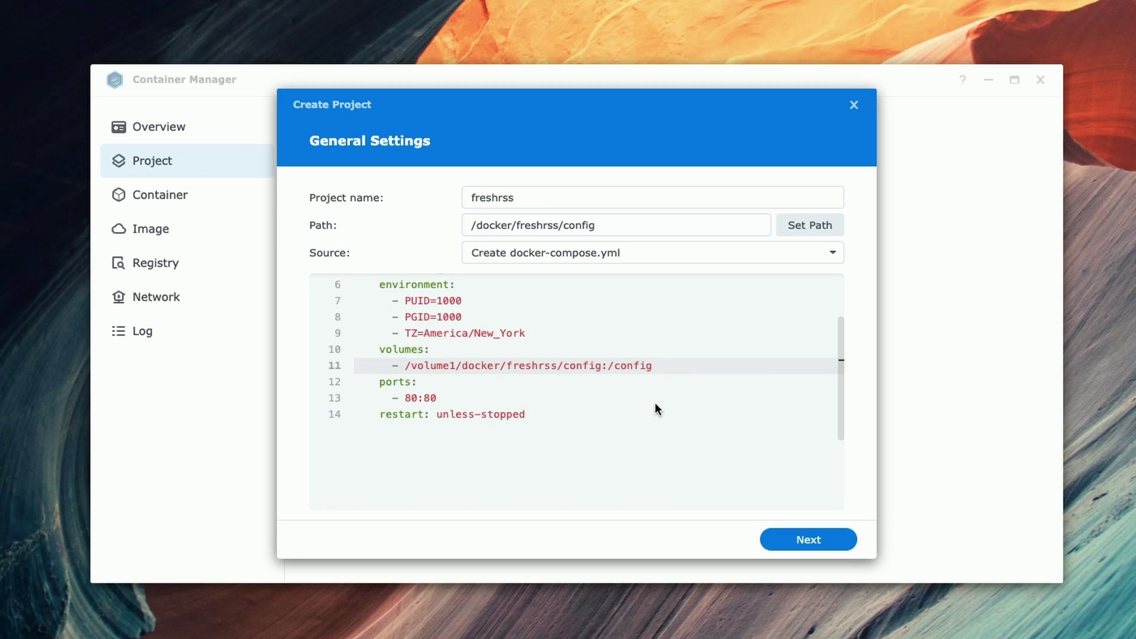
{"action": "left_click", "coordinate": [414, 395]}
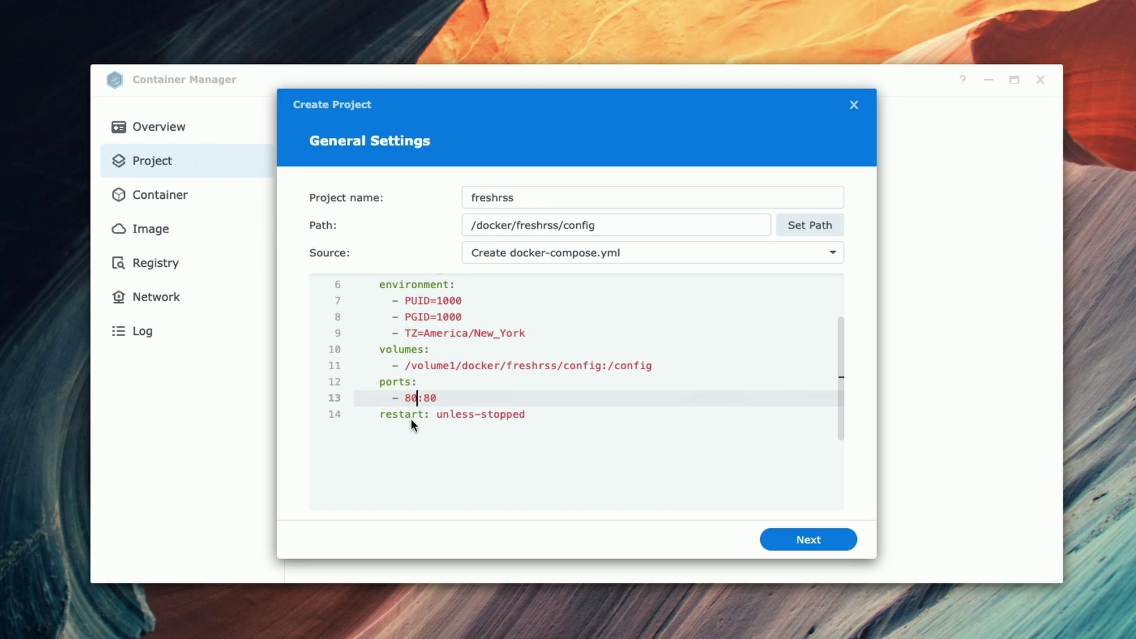
{"action": "left_click_drag", "start_coordinate": [413, 398], "coordinate": [401, 395]}
{"action": "left_click", "coordinate": [417, 397]}
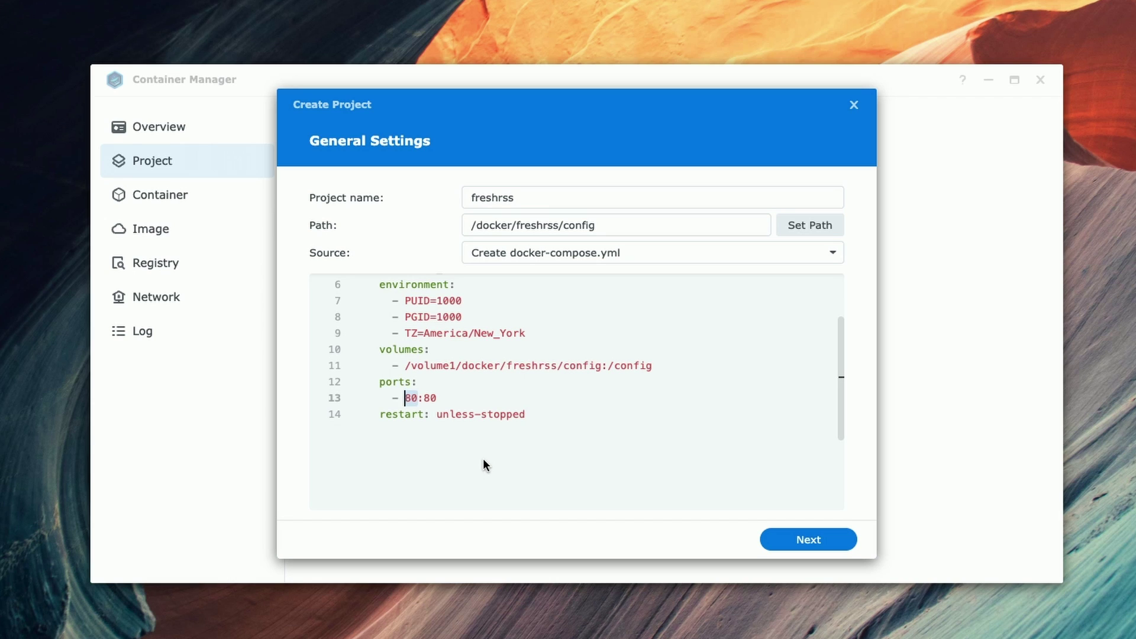
{"action": "type", "text": "7070"}
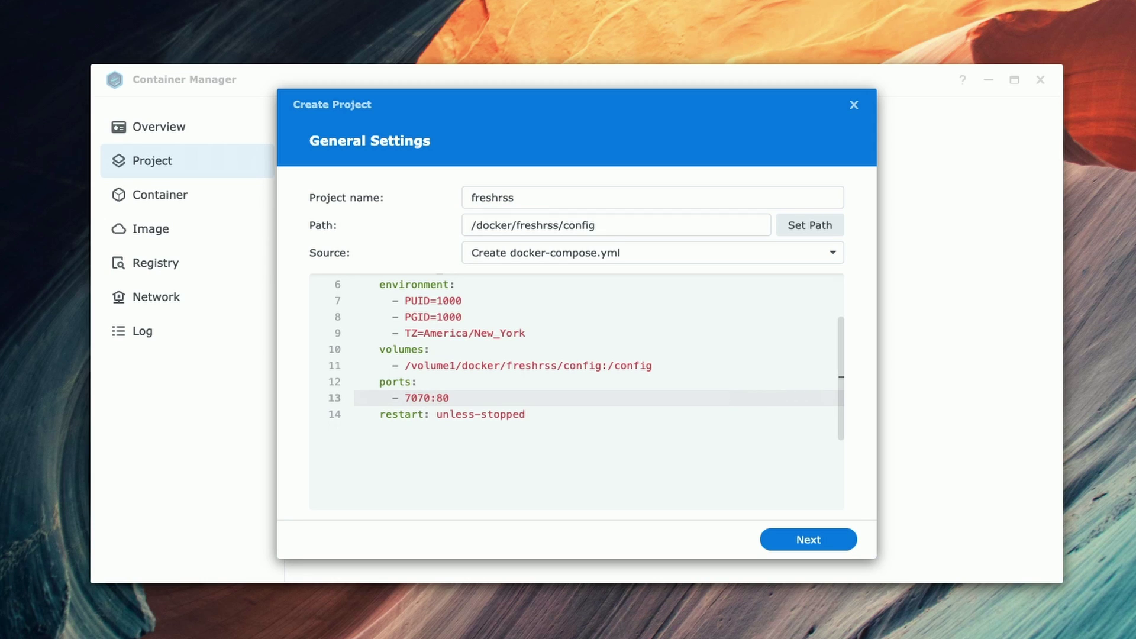
{"action": "scroll", "coordinate": [603, 452], "scroll_direction": "up", "scroll_amount": 1}
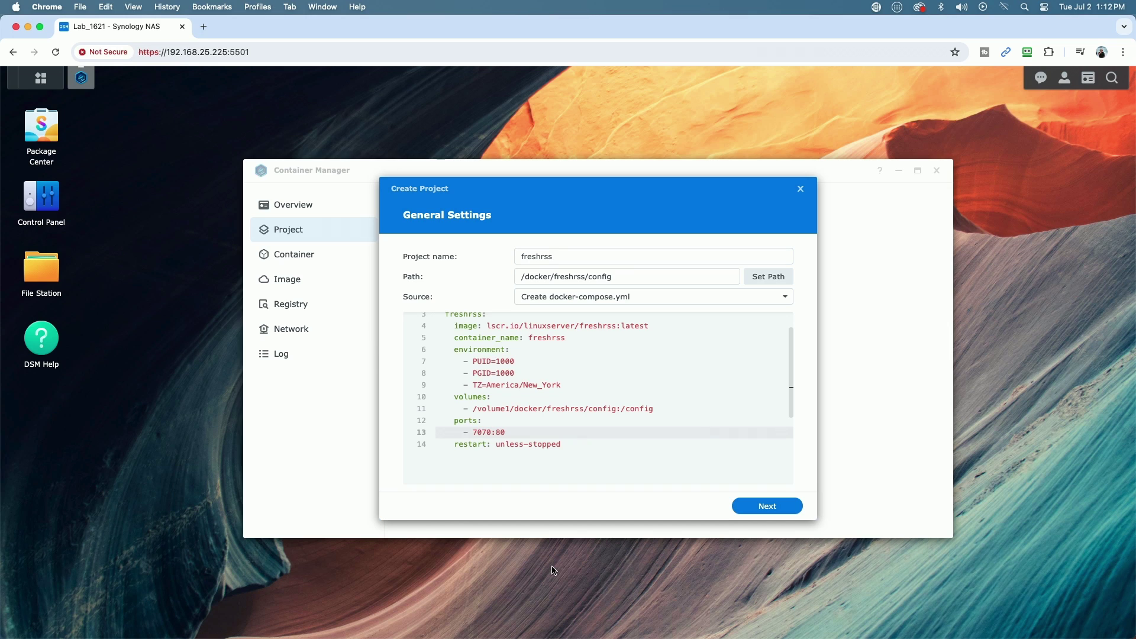
Step: In Task Scheduler, create a scheduled user-defined script task named Get IDs
{"action": "left_click", "coordinate": [49, 199]}
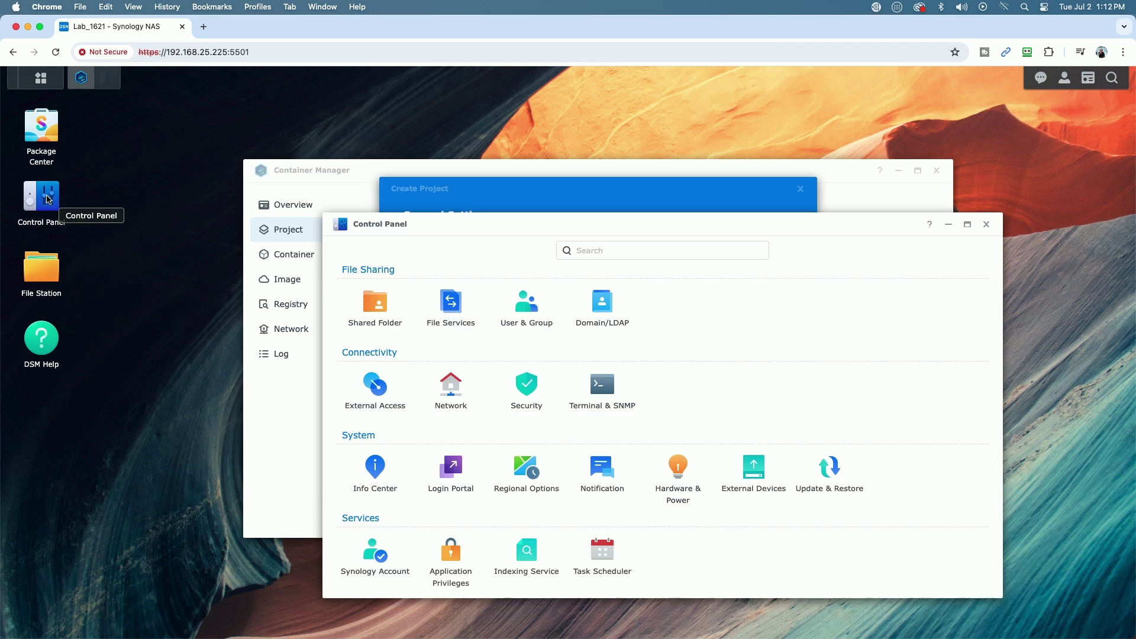
{"action": "left_click", "coordinate": [603, 551]}
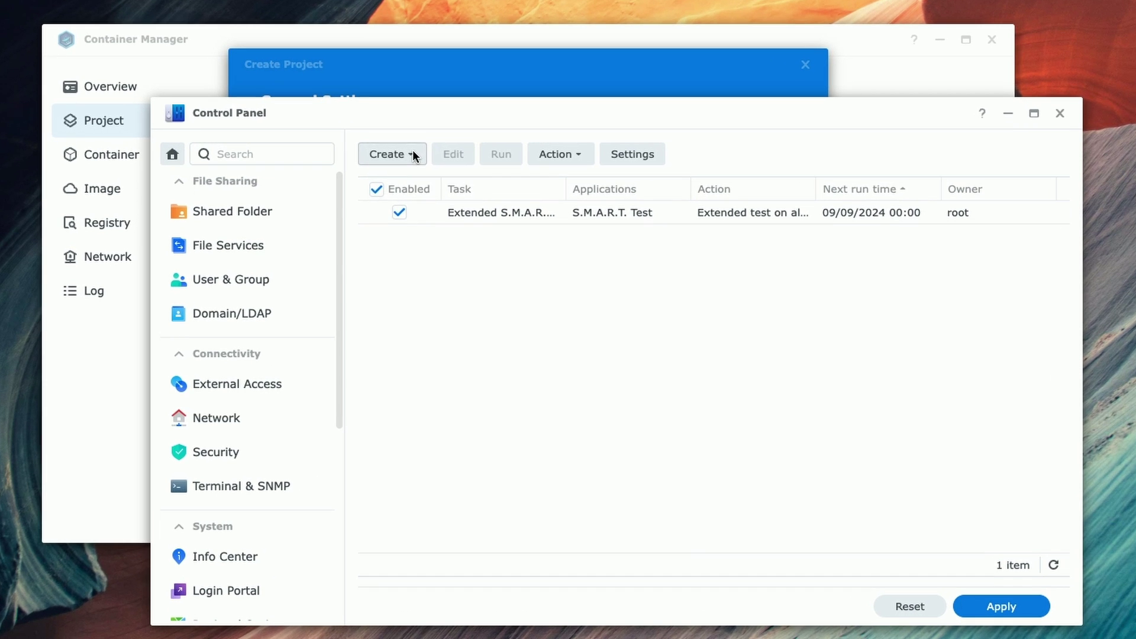
{"action": "left_click", "coordinate": [413, 153]}
{"action": "mouse_move", "coordinate": [407, 181]}
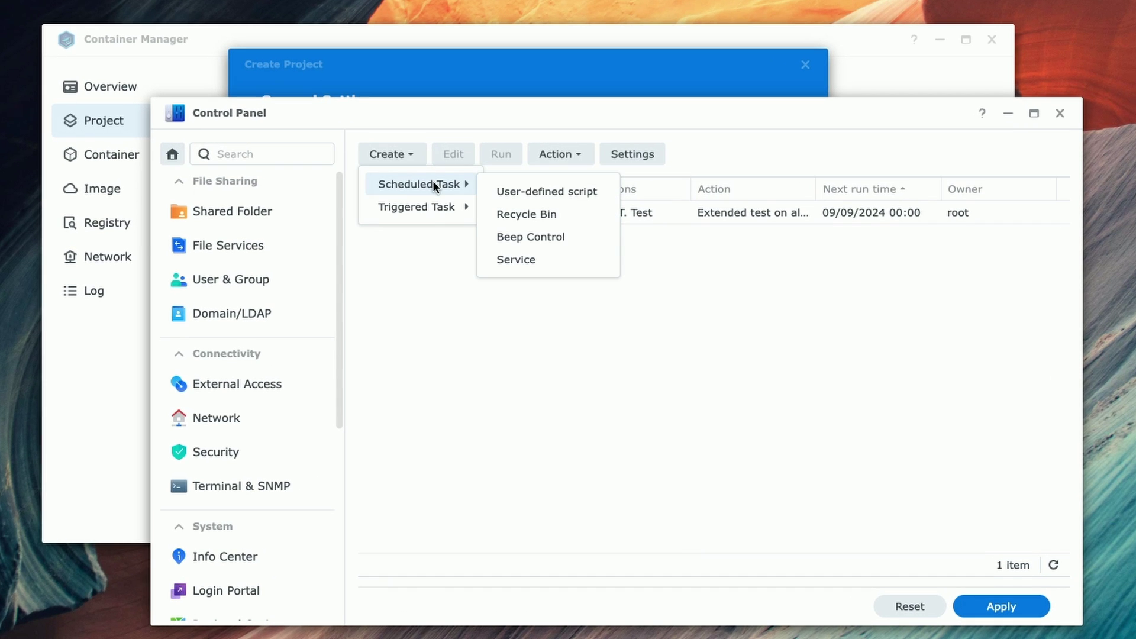
{"action": "left_click", "coordinate": [517, 191]}
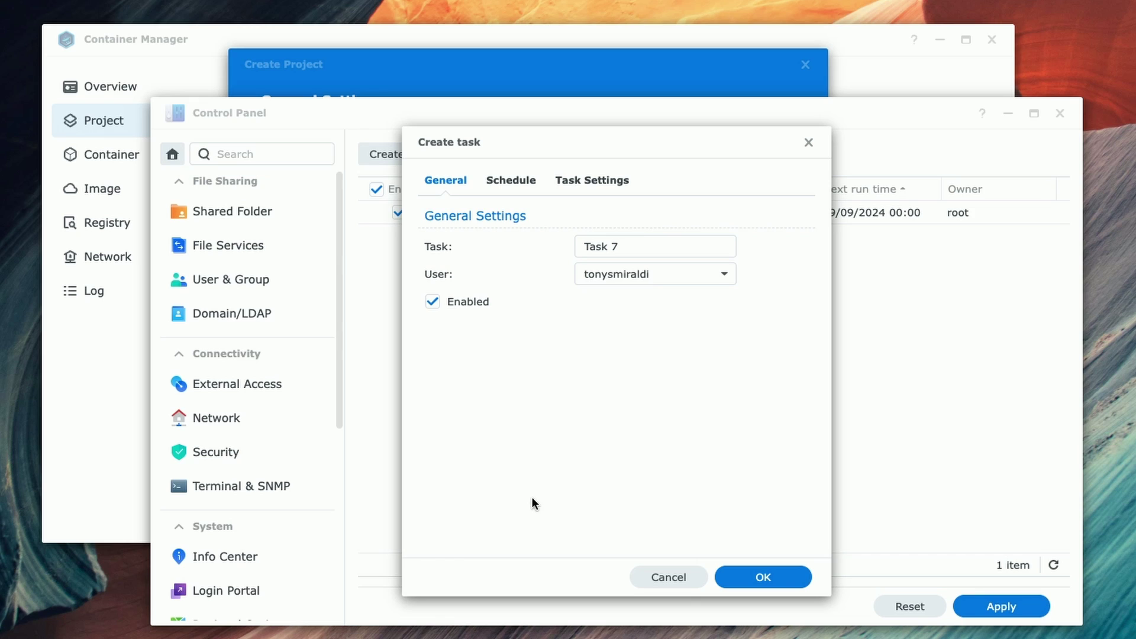
{"action": "triple_click", "coordinate": [655, 240]}
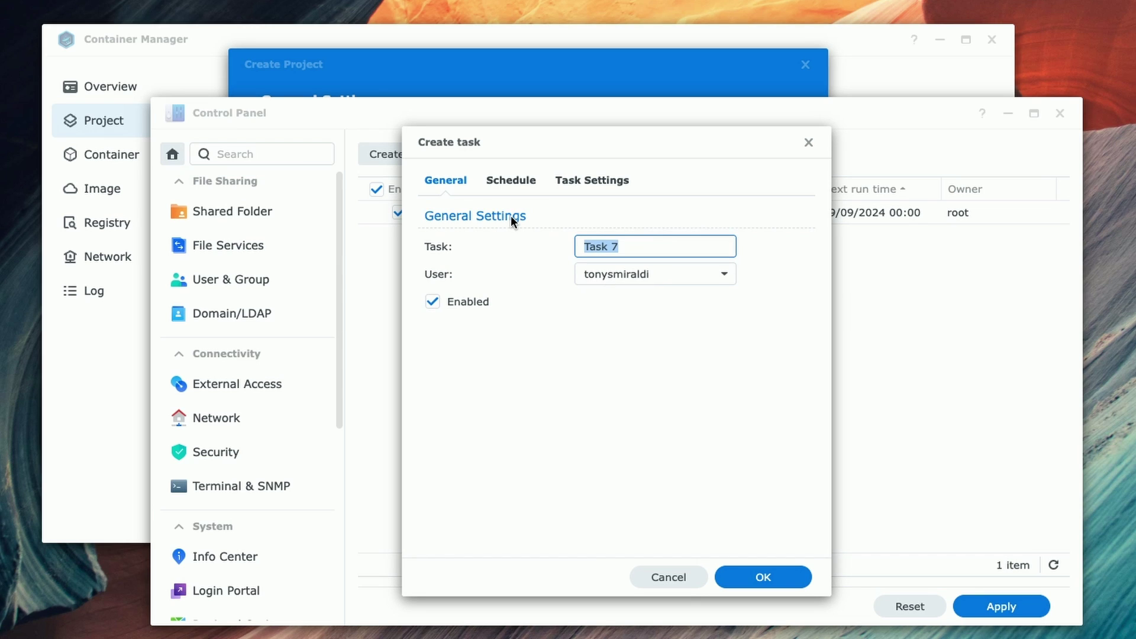
{"action": "type", "text": "Get IDs"}
Step: Disable the Get IDs task and start writing its script in Task Settings
{"action": "left_click", "coordinate": [437, 303]}
{"action": "left_click", "coordinate": [595, 179]}
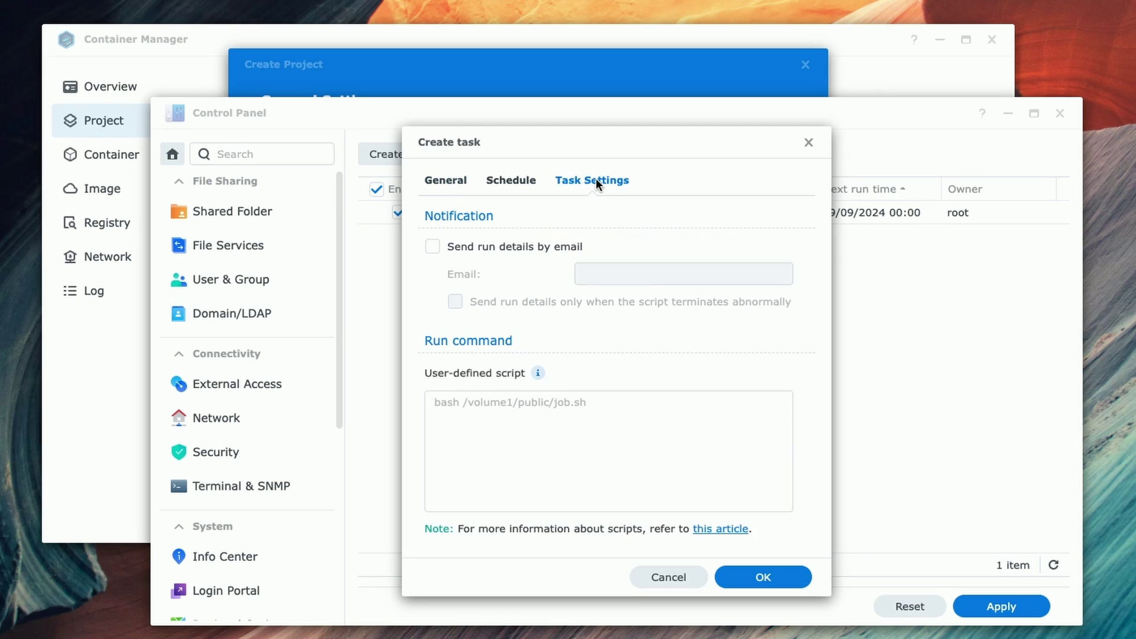
{"action": "left_click", "coordinate": [442, 405]}
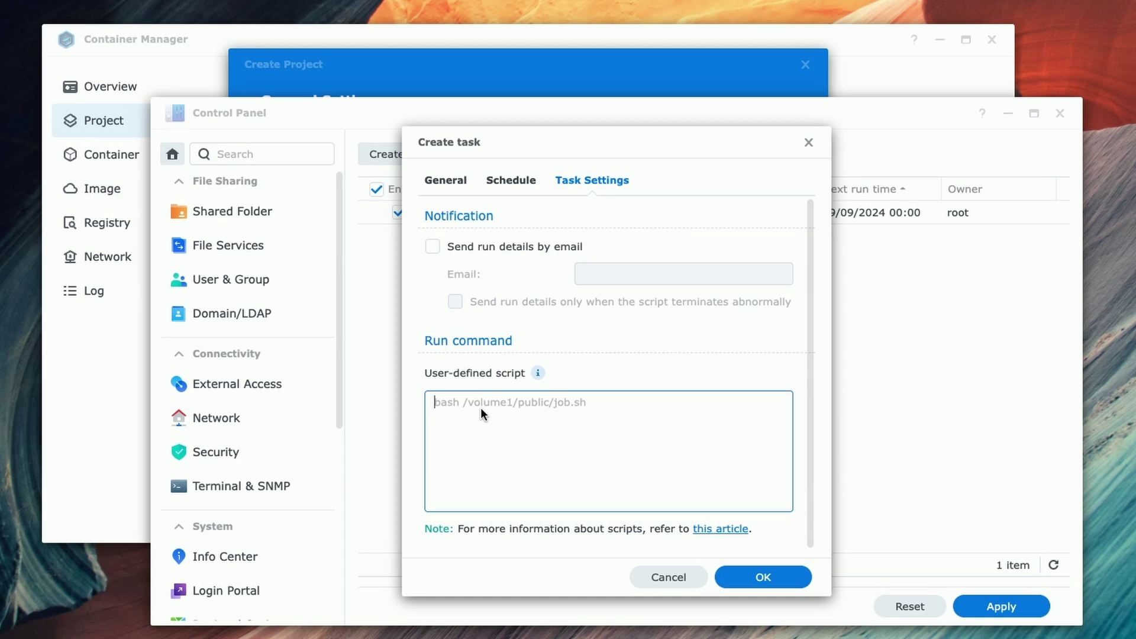
{"action": "type", "text": "i"}
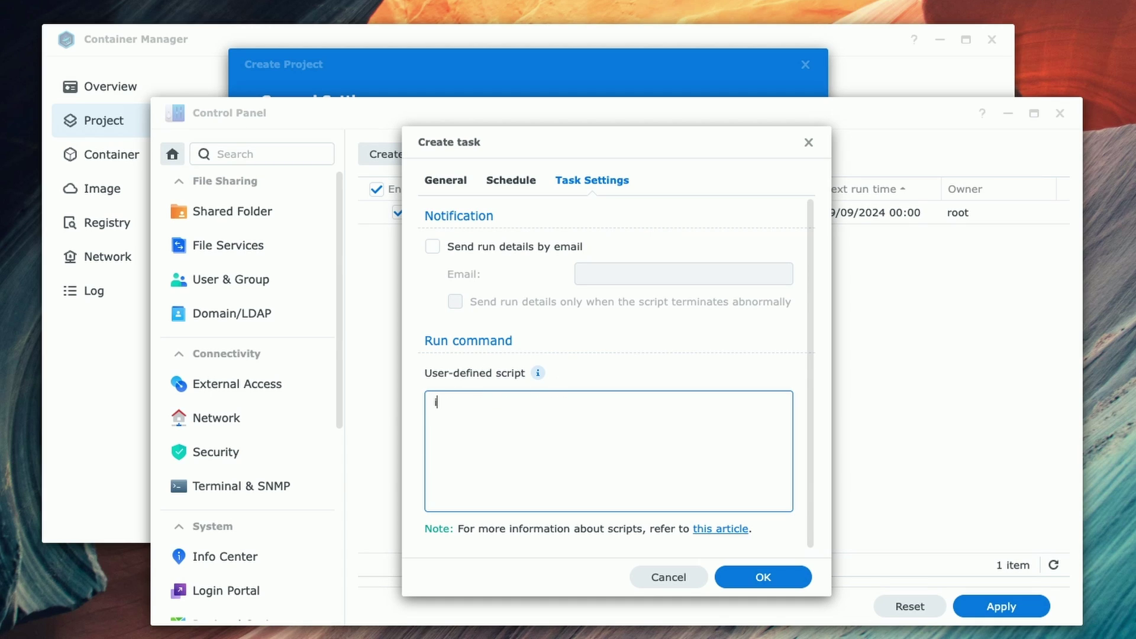
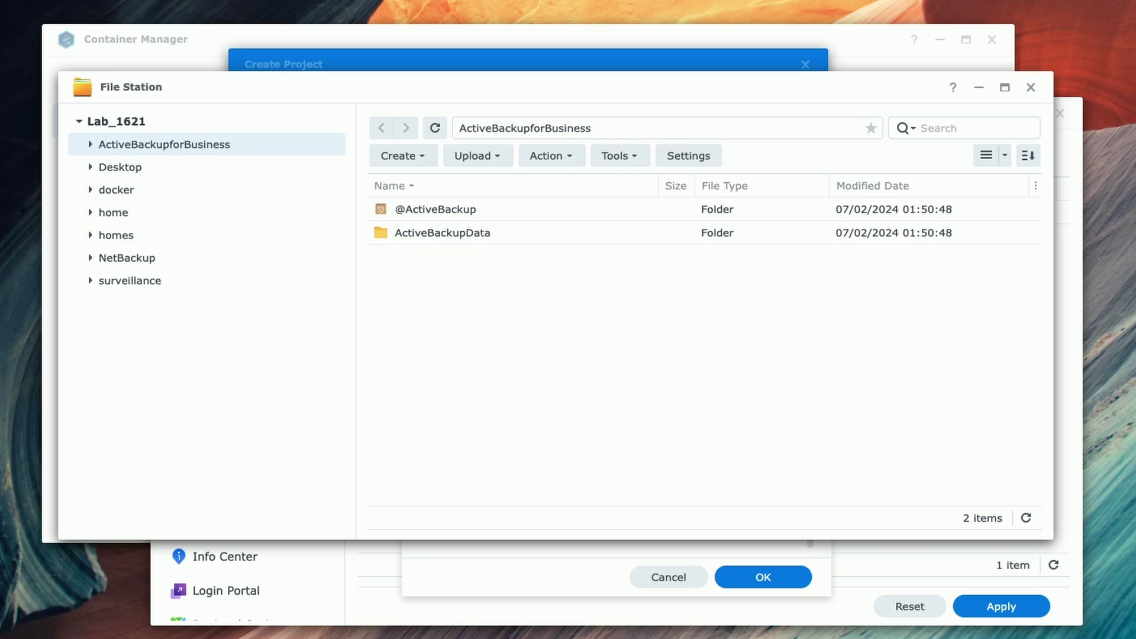
Step: Open the docker shared folder's Properties and copy its location path /volume1/docker
{"action": "right_click", "coordinate": [123, 189]}
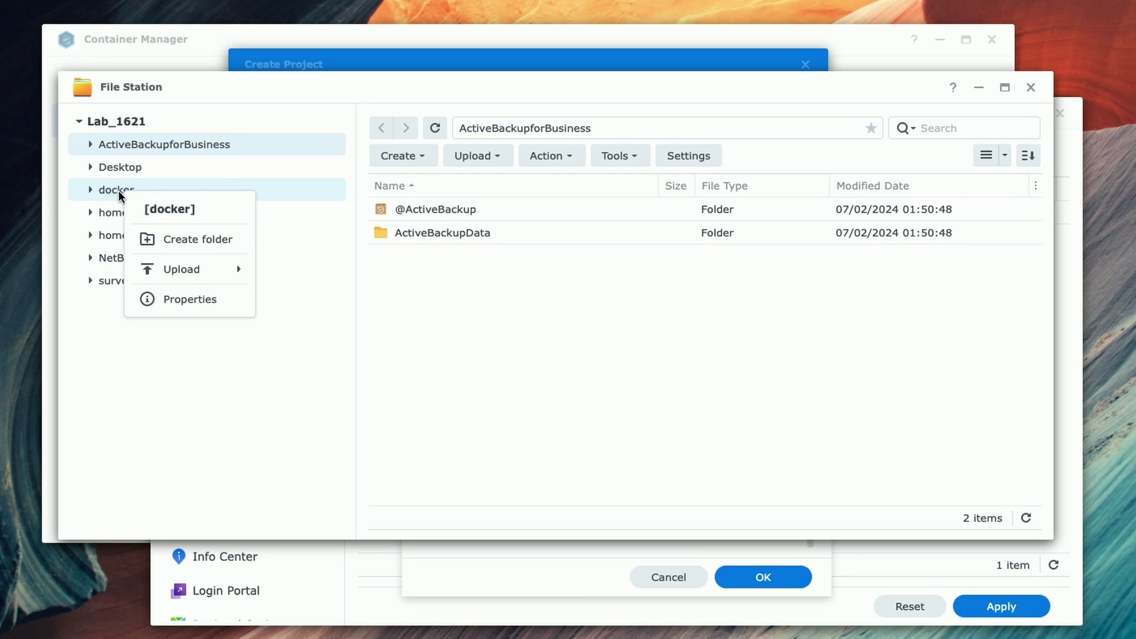
{"action": "left_click", "coordinate": [174, 297]}
{"action": "left_click_drag", "start_coordinate": [453, 198], "coordinate": [286, 208]}
{"action": "right_click", "coordinate": [406, 202]}
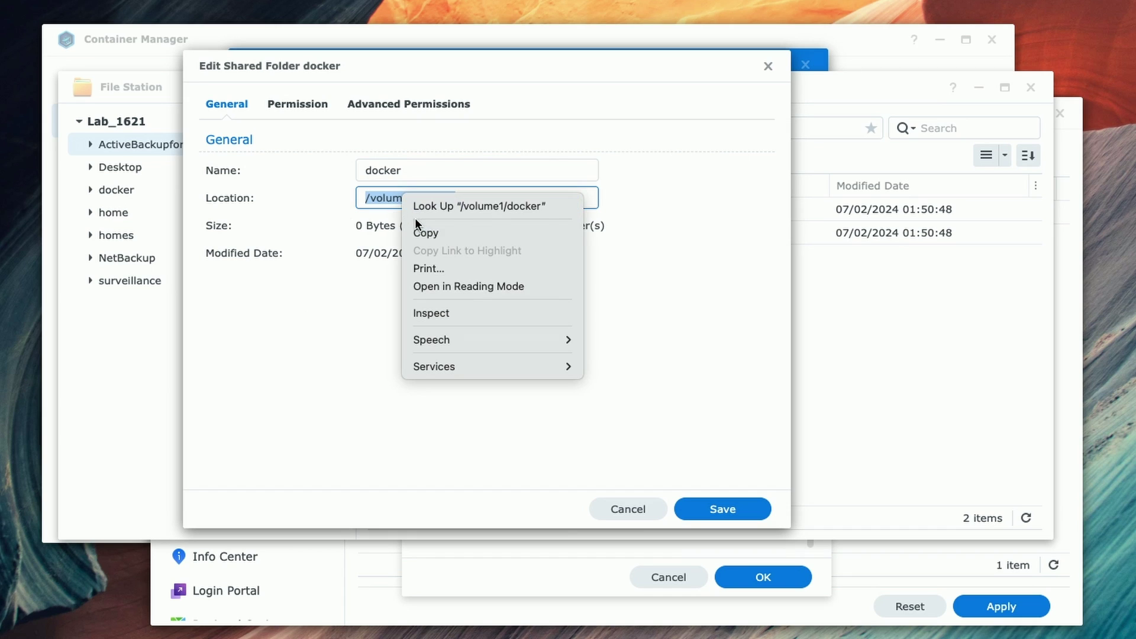
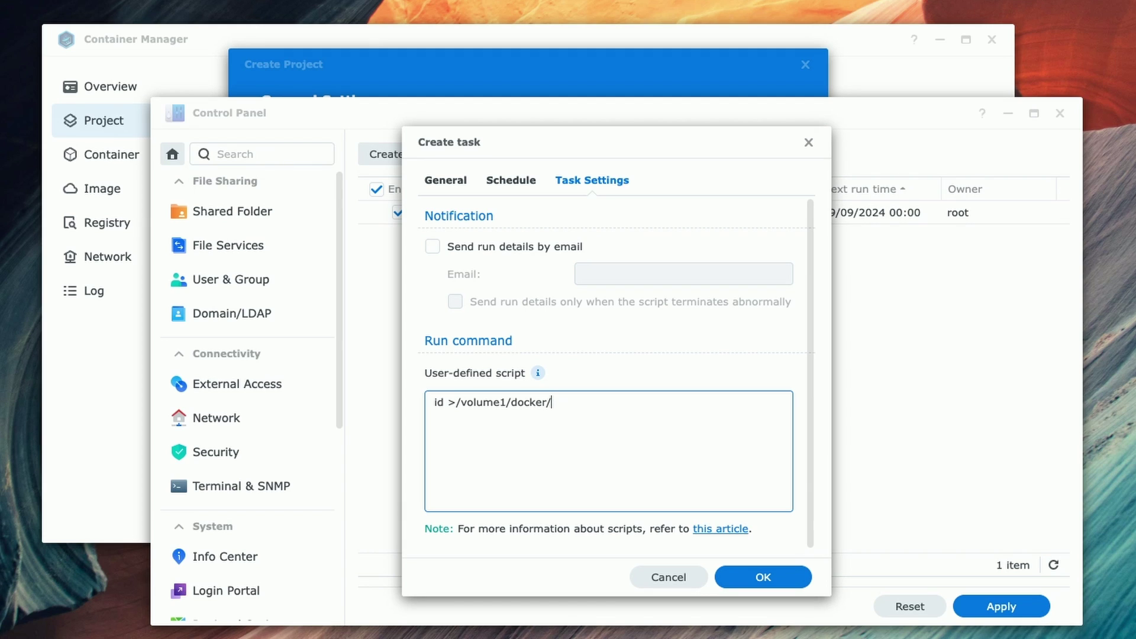
Step: Begin entering the output file name after /volume1/docker/ in the task's user-defined script
{"action": "type", "text": "ids.txt"}
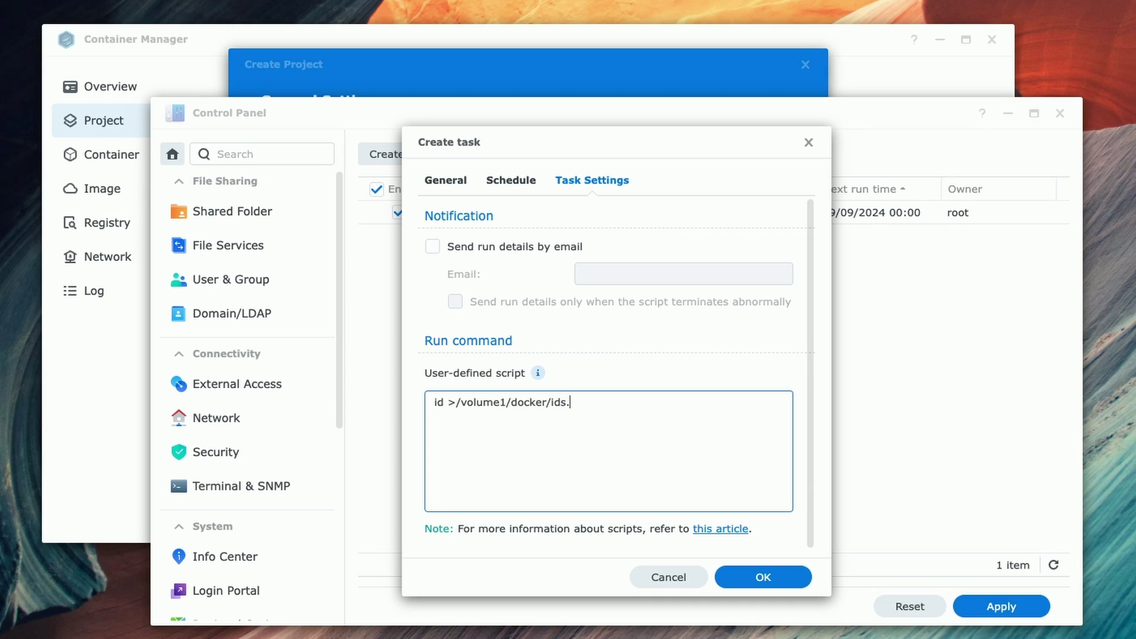
Step: Finish the script path to /volume1/docker/ids.txt, save the Get IDs task and run it once
{"action": "type", "text": "xt"}
{"action": "left_click", "coordinate": [771, 573]}
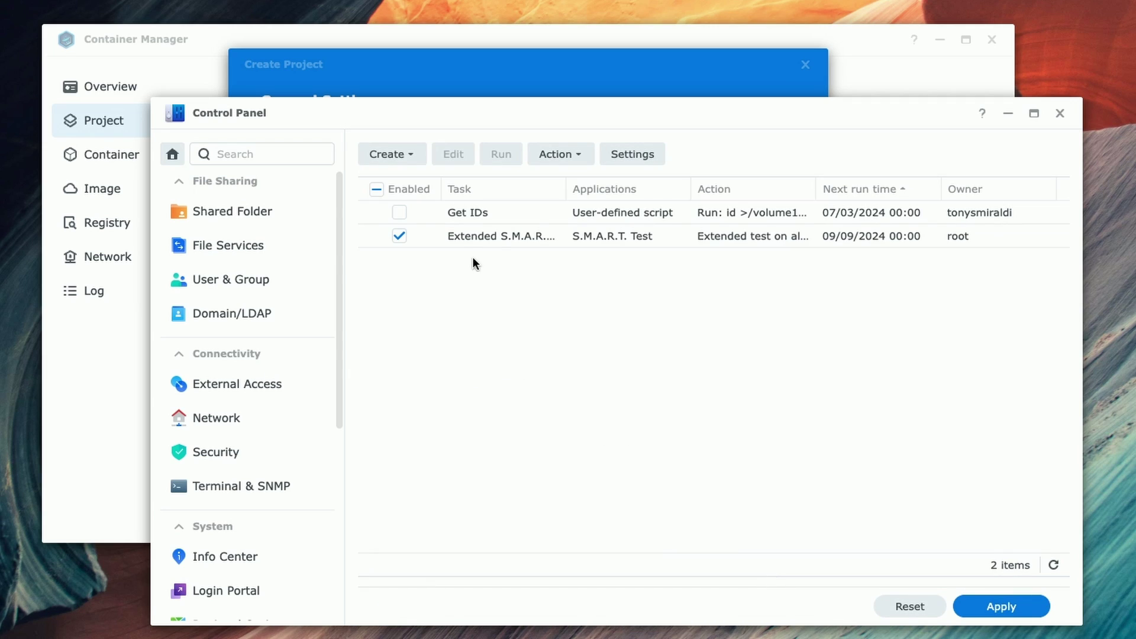
{"action": "left_click", "coordinate": [514, 212]}
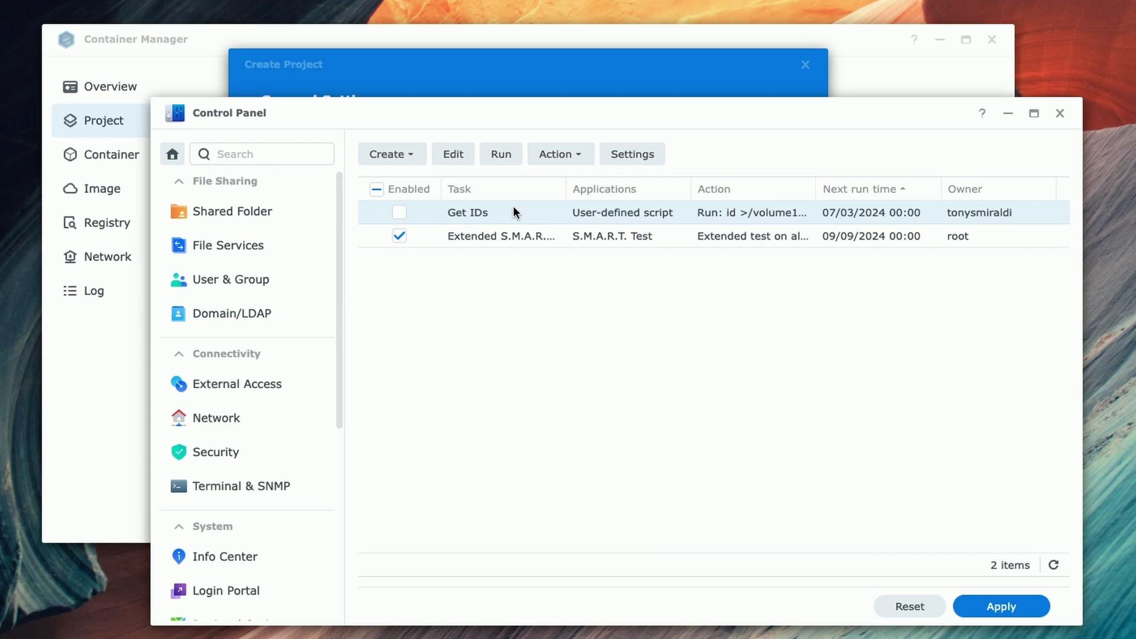
{"action": "left_click", "coordinate": [498, 153]}
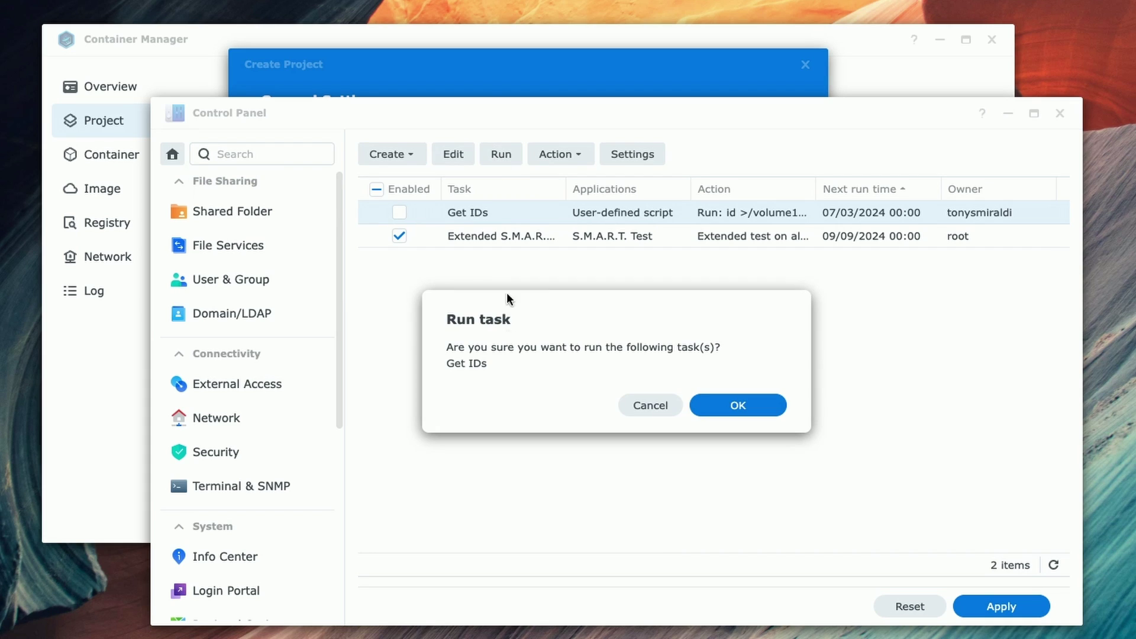
{"action": "left_click", "coordinate": [739, 406]}
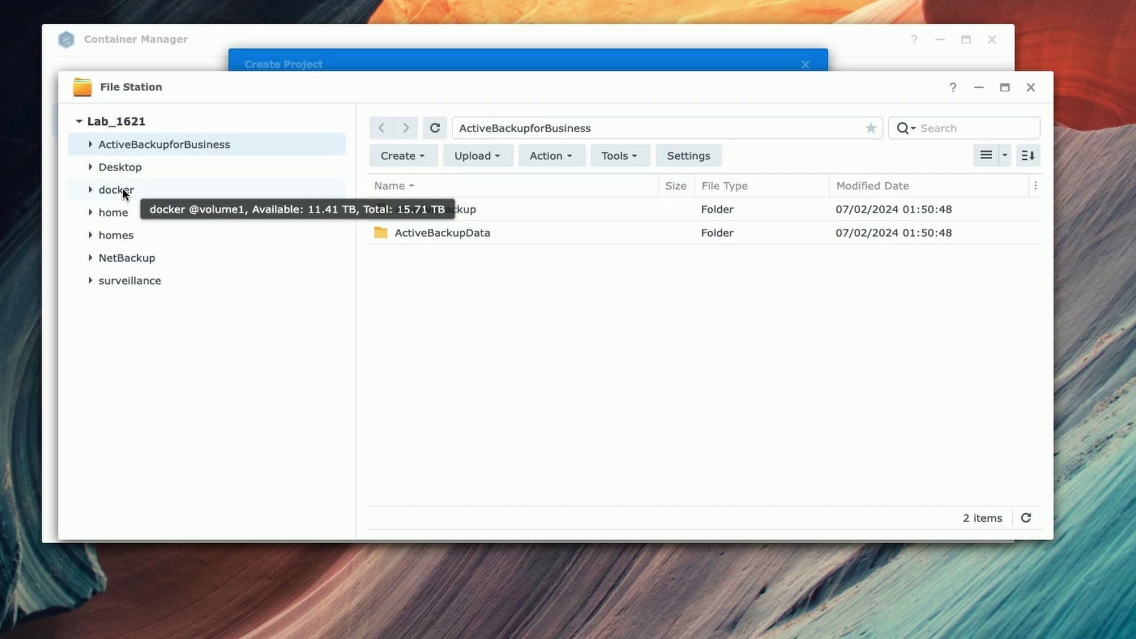
Step: Open ids.txt from the docker folder in a new browser tab
{"action": "left_click", "coordinate": [121, 189]}
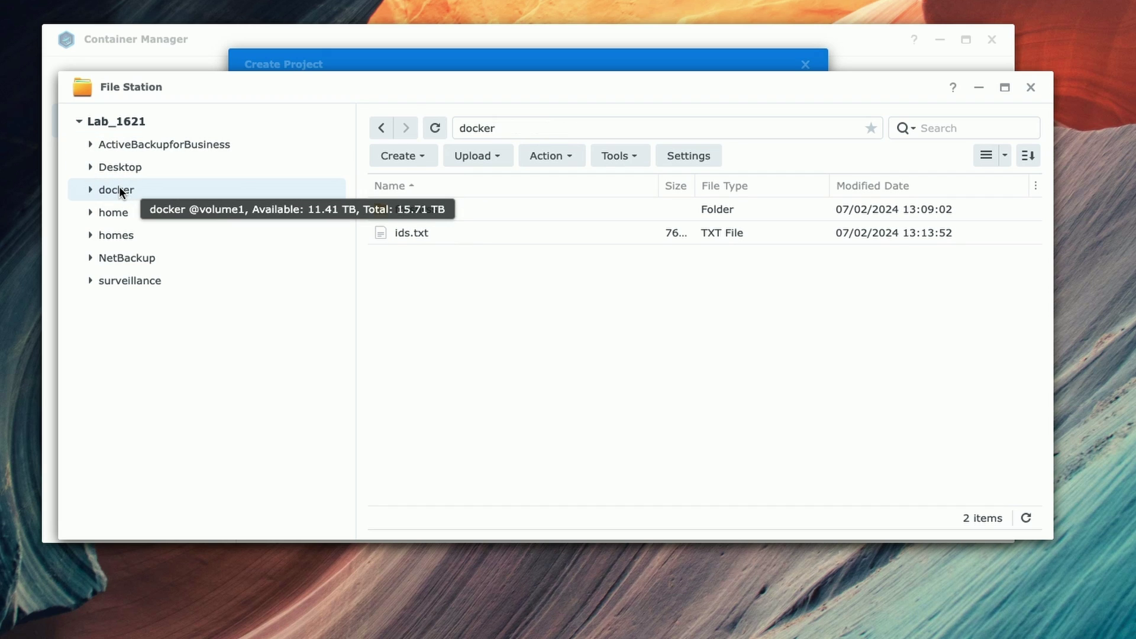
{"action": "right_click", "coordinate": [406, 232]}
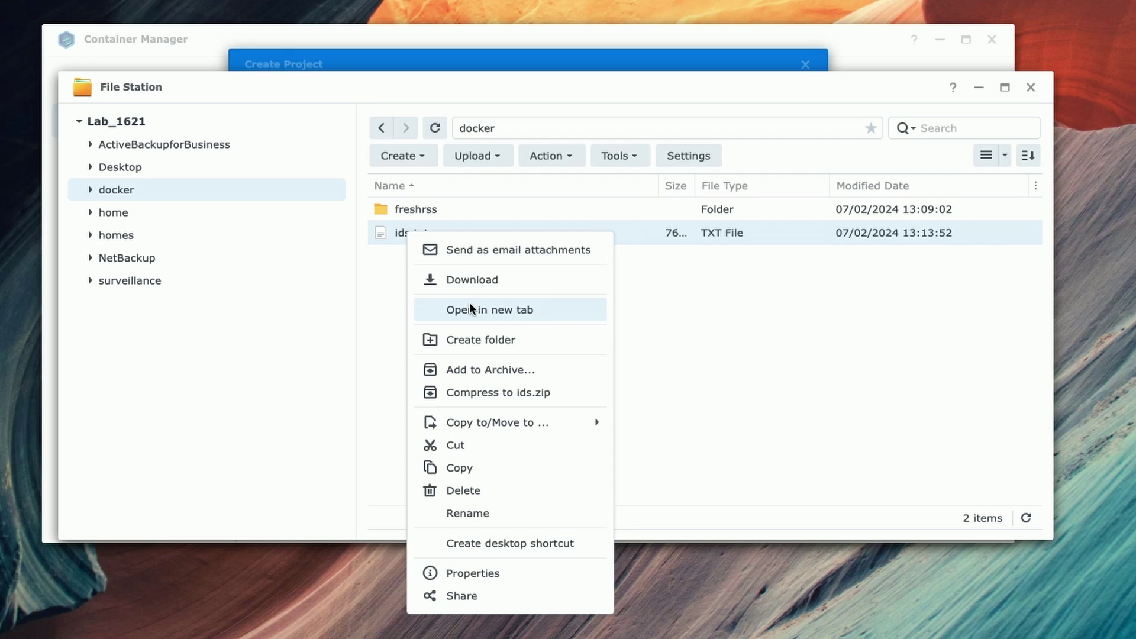
{"action": "left_click", "coordinate": [470, 309]}
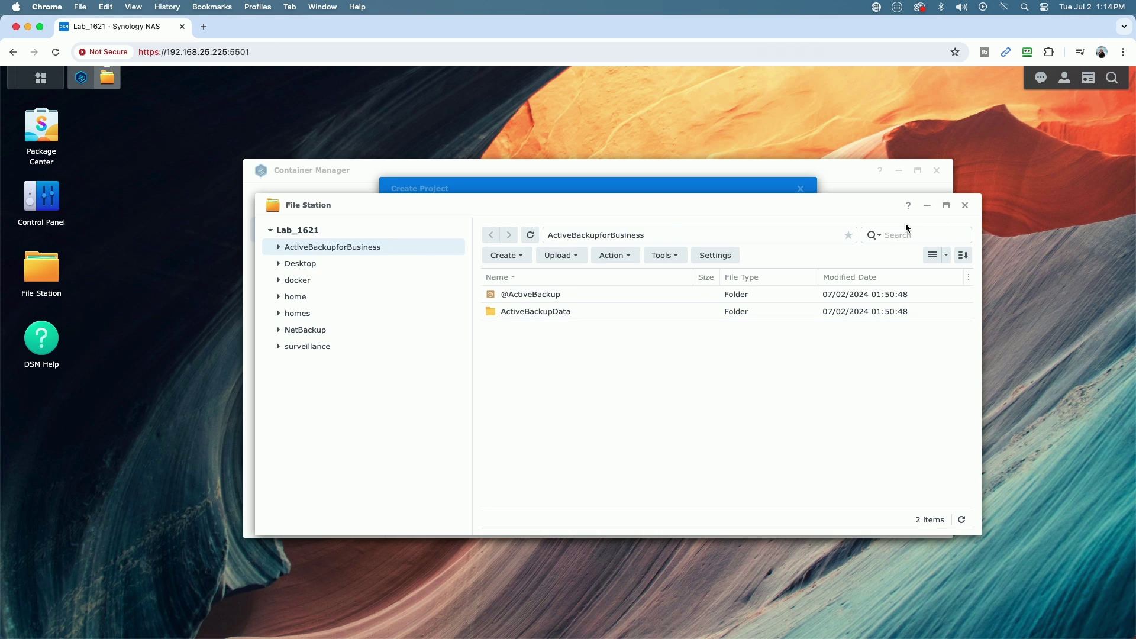
Step: Set PUID to 1026 and PGID to 100 in the freshrss compose file
{"action": "left_click", "coordinate": [965, 206]}
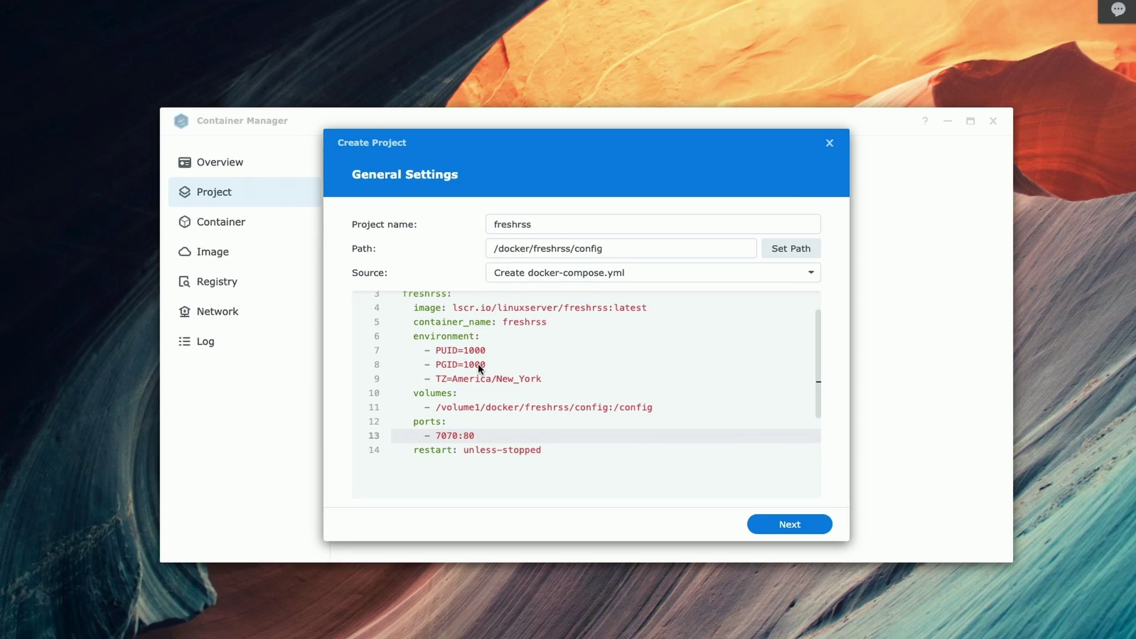
{"action": "left_click", "coordinate": [495, 361]}
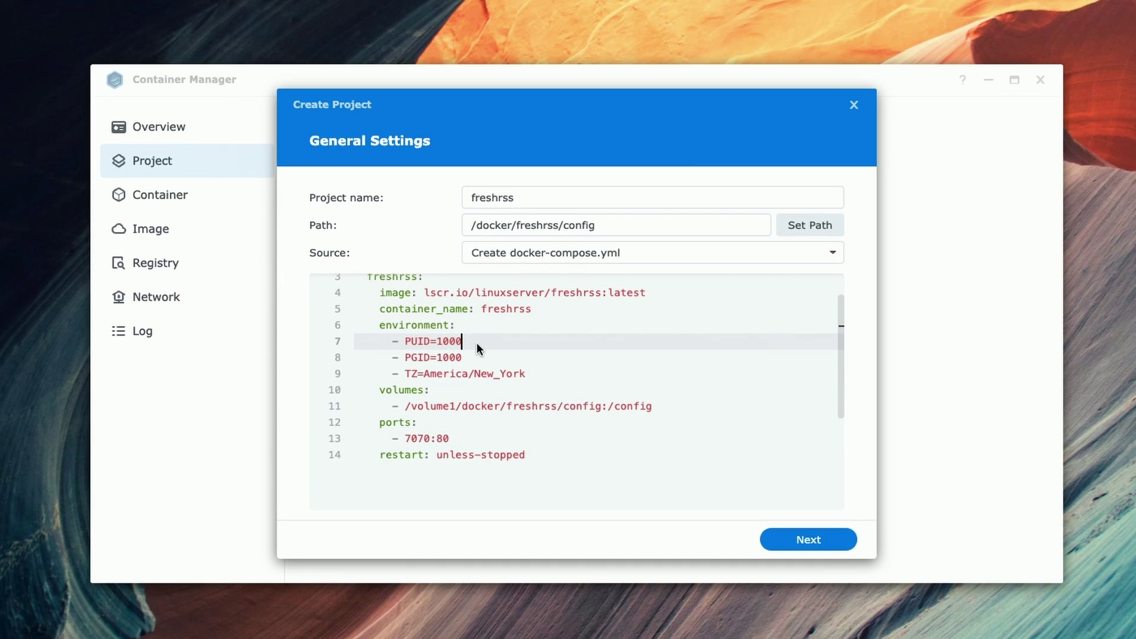
{"action": "key", "text": "BackSpace"}
{"action": "key", "text": "BackSpace"}
{"action": "type", "text": "26"}
{"action": "left_click", "coordinate": [461, 351]}
{"action": "key", "text": "BackSpace"}
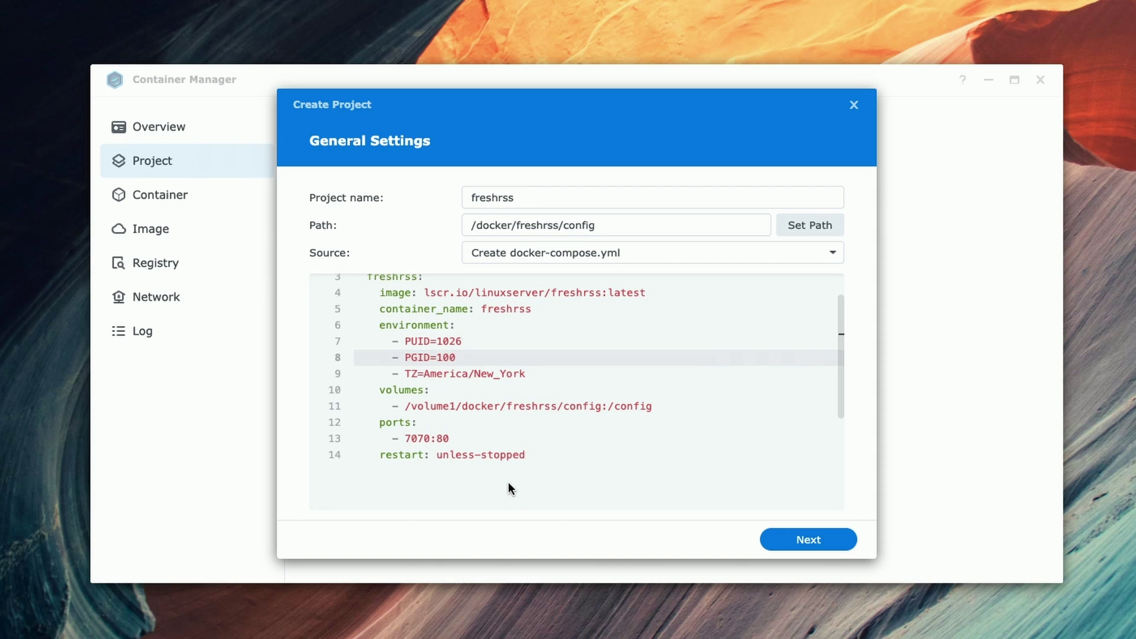
Step: Create and start the freshrss project, then view its running container
{"action": "left_click", "coordinate": [797, 540]}
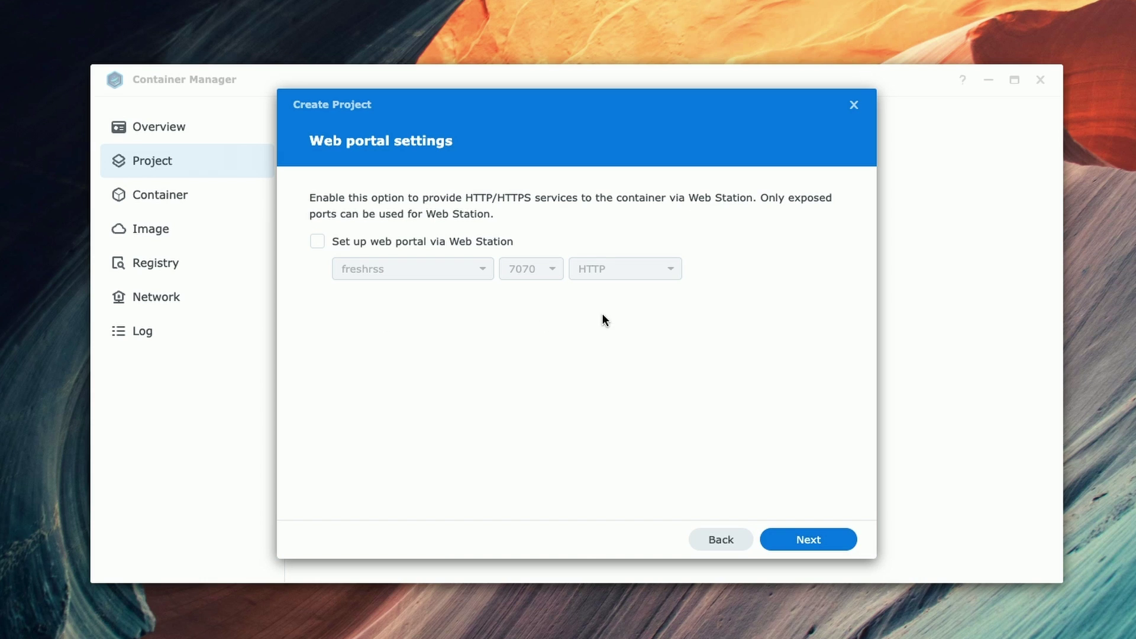
{"action": "left_click", "coordinate": [803, 540]}
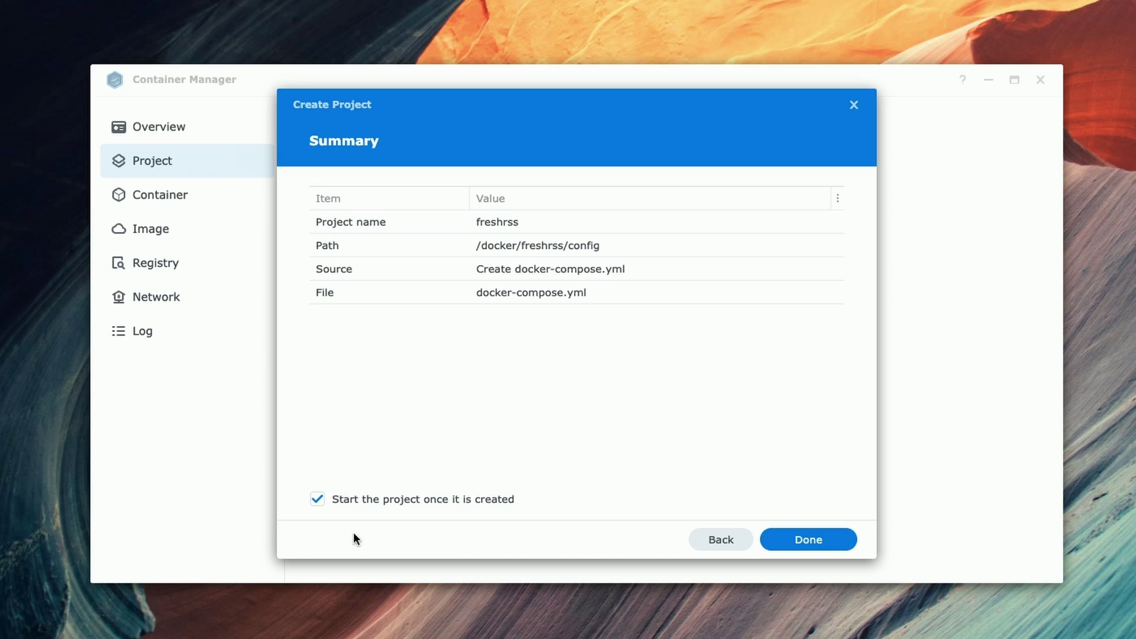
{"action": "left_click", "coordinate": [813, 537]}
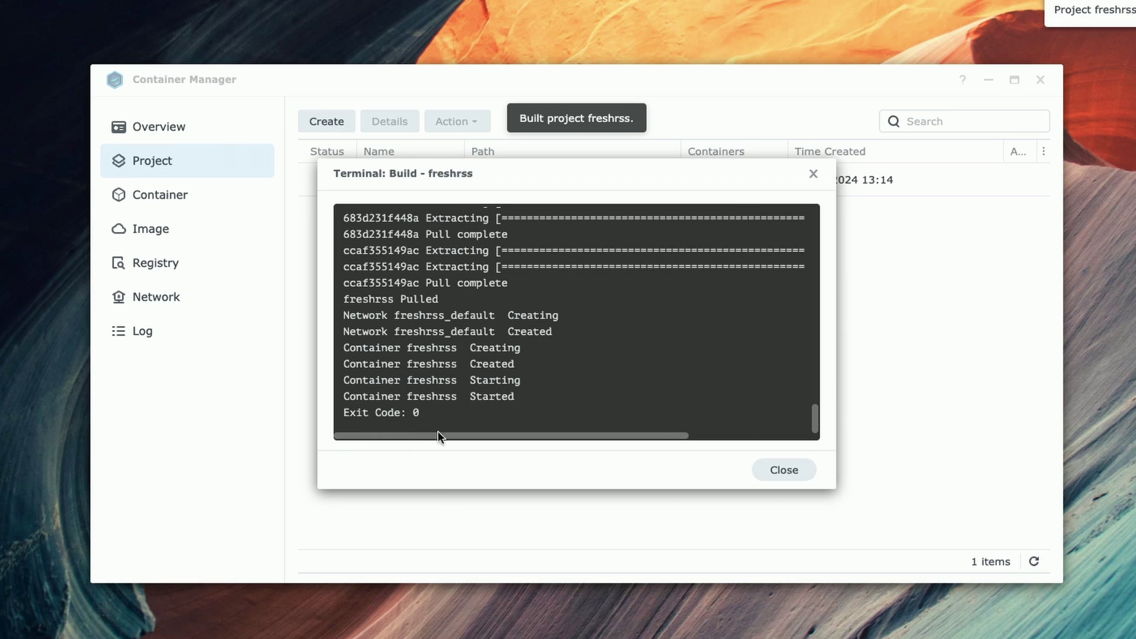
{"action": "left_click", "coordinate": [792, 470]}
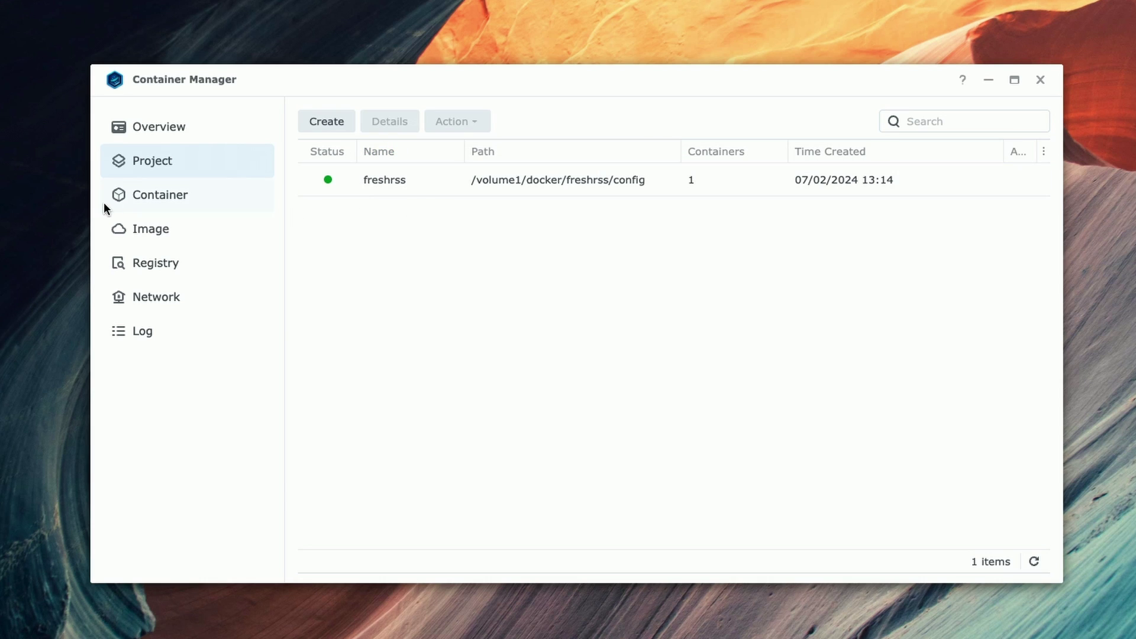
{"action": "left_click", "coordinate": [148, 194]}
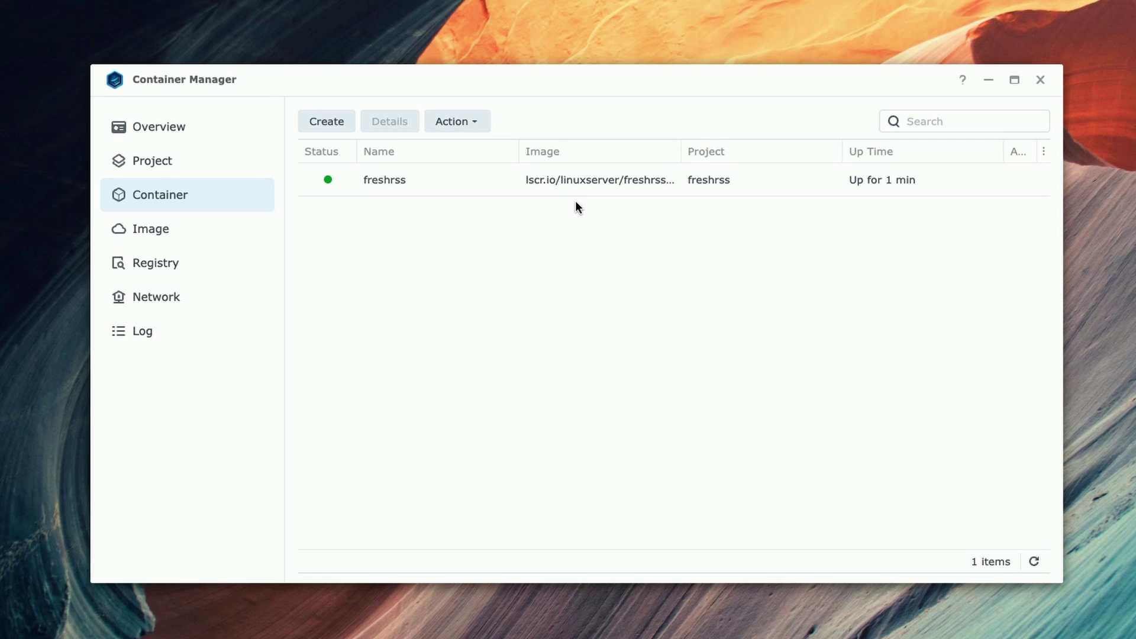
Step: Open a new tab at the pasted NAS address with port :7070, i.e. 192.168.25.225:7070
{"action": "key", "text": "super+t"}
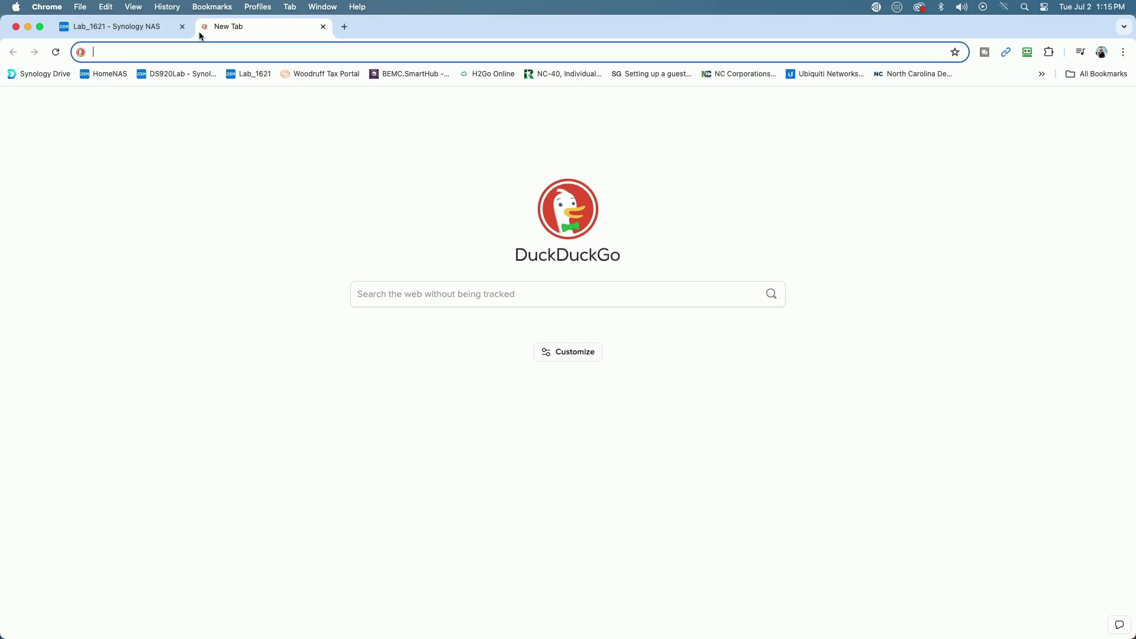
{"action": "right_click", "coordinate": [170, 51]}
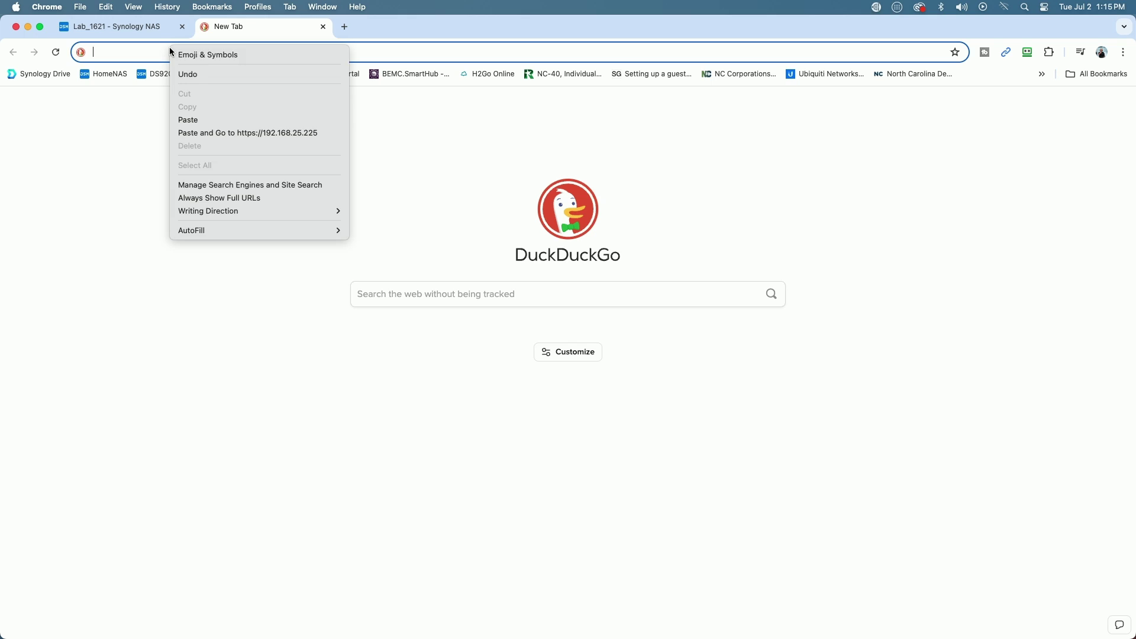
{"action": "left_click", "coordinate": [172, 117]}
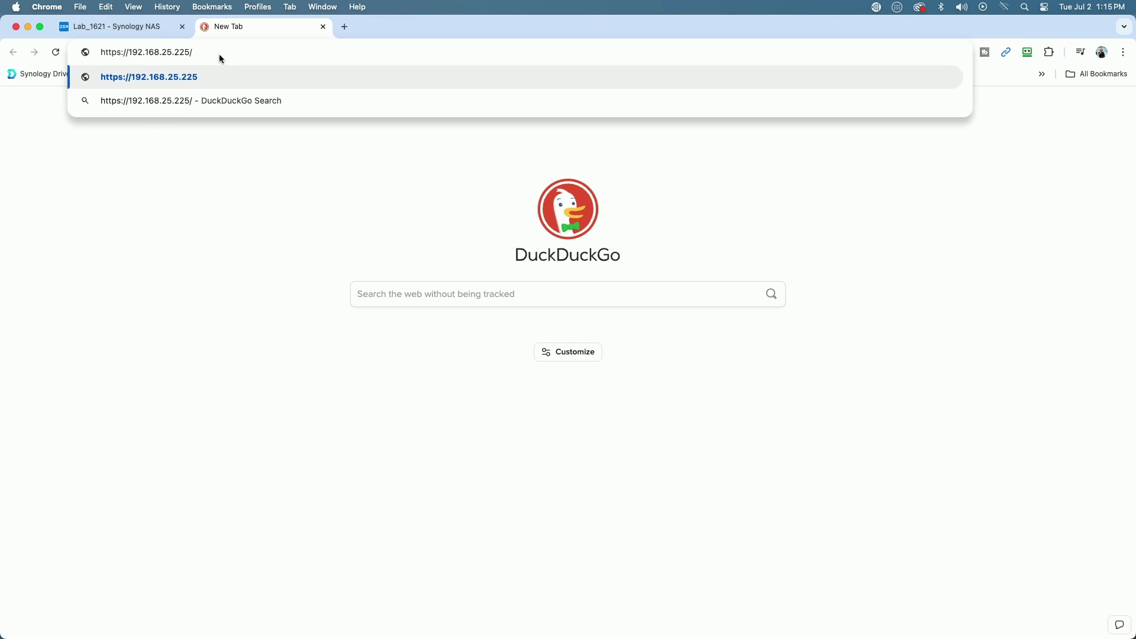
{"action": "key", "text": "BackSpace"}
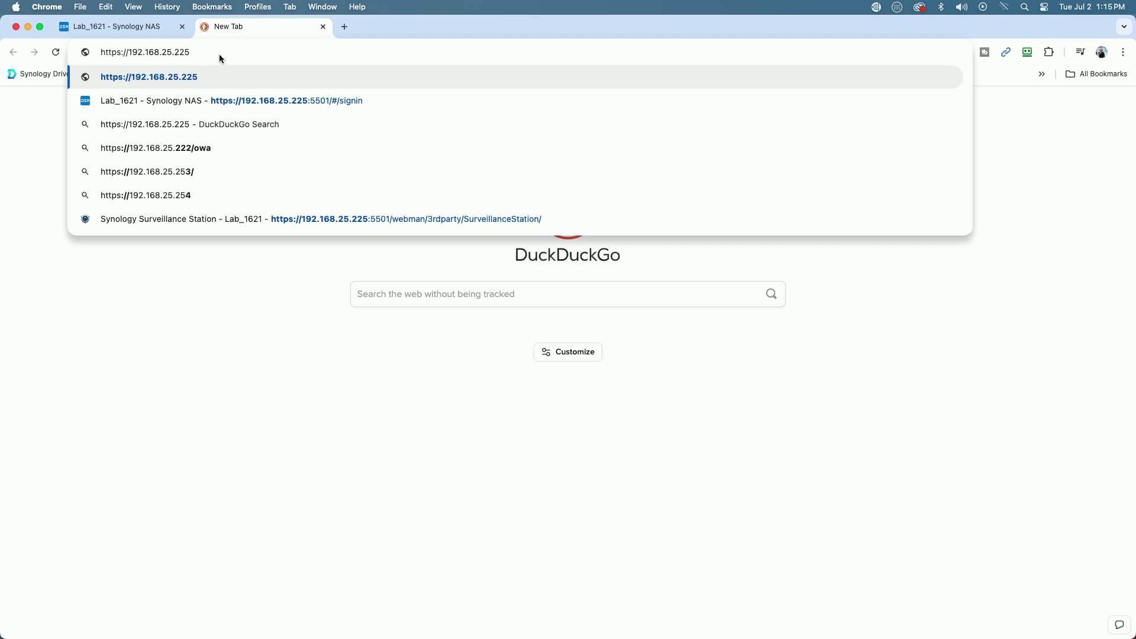
{"action": "type", "text": ":"}
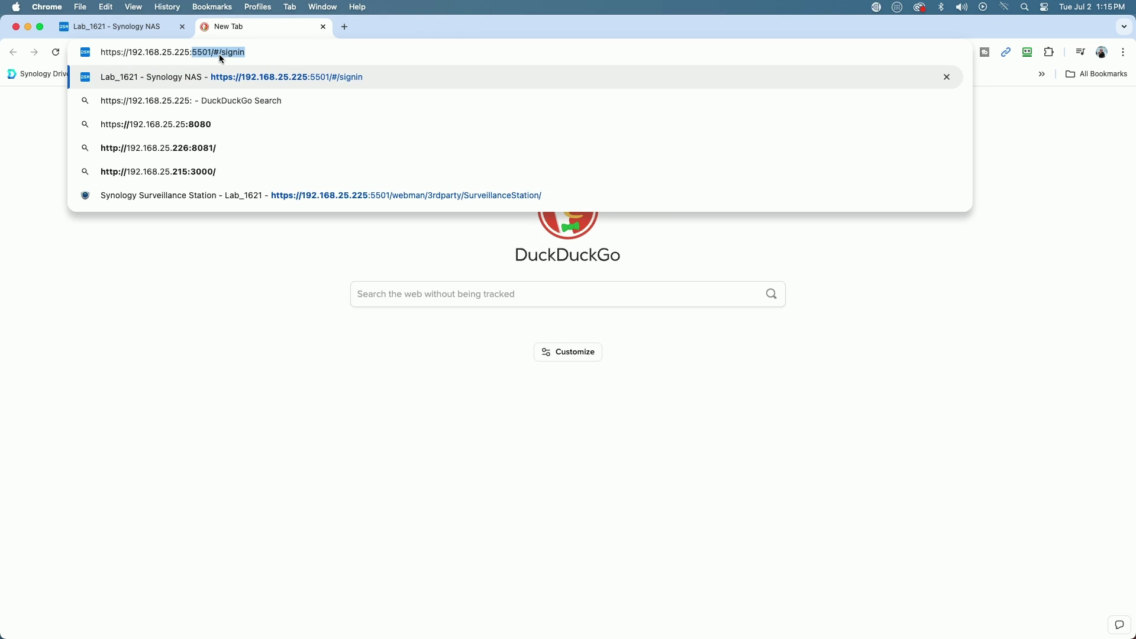
{"action": "type", "text": "7070"}
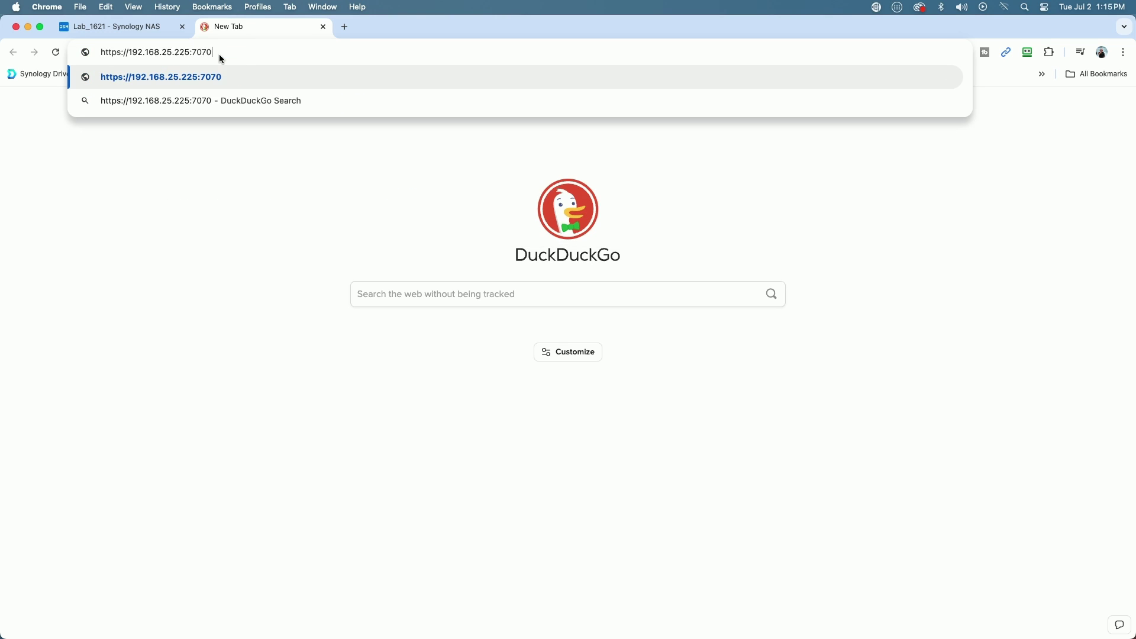
{"action": "key", "text": "Return"}
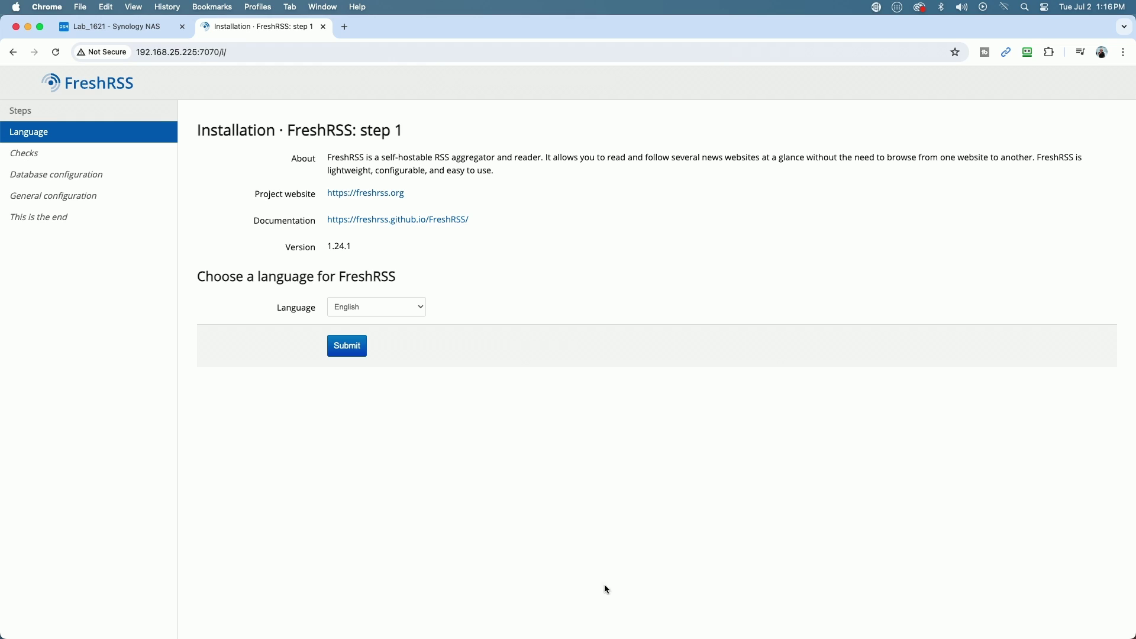
Step: Choose English as the FreshRSS language and keep SQLite as the database
{"action": "left_click", "coordinate": [349, 353]}
{"action": "scroll", "coordinate": [496, 419], "scroll_direction": "down", "scroll_amount": 5}
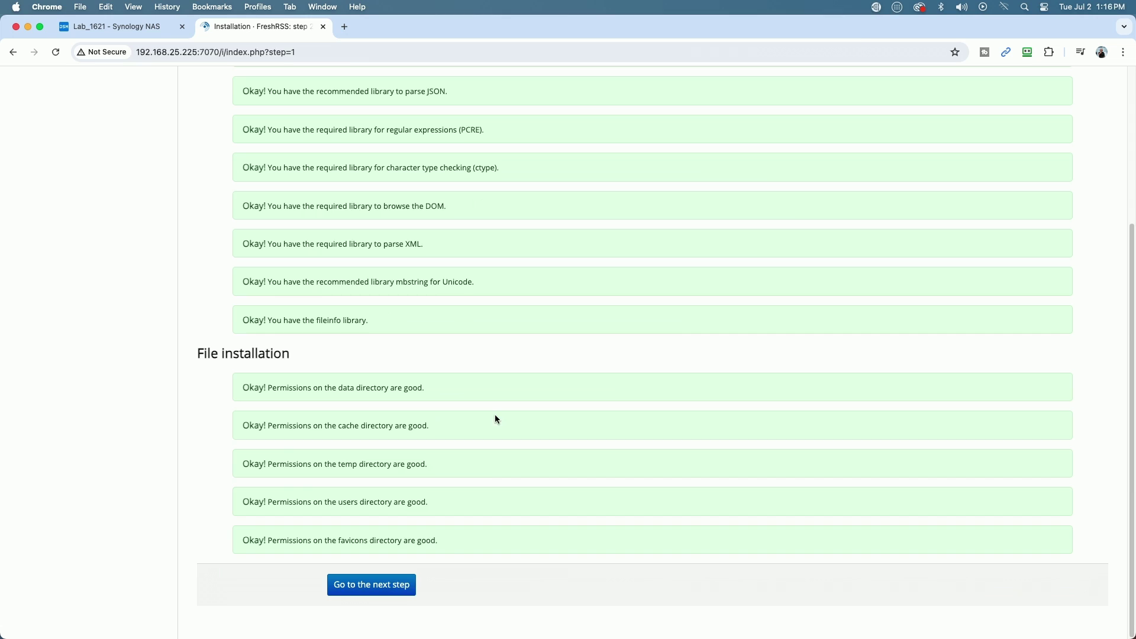
{"action": "left_click", "coordinate": [367, 589]}
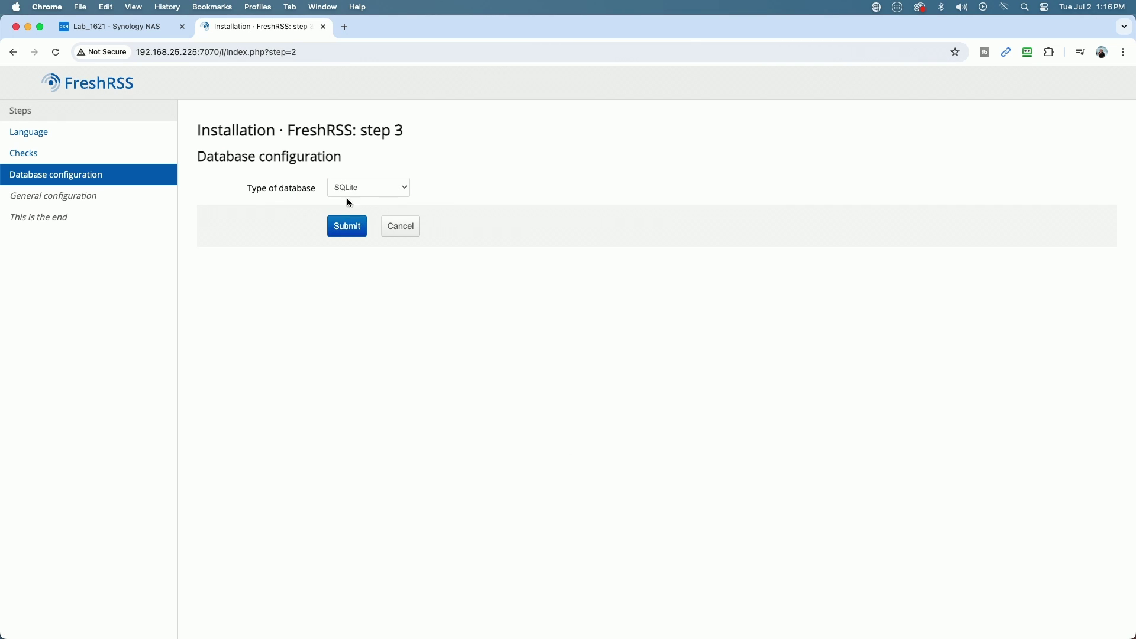
{"action": "left_click", "coordinate": [343, 226]}
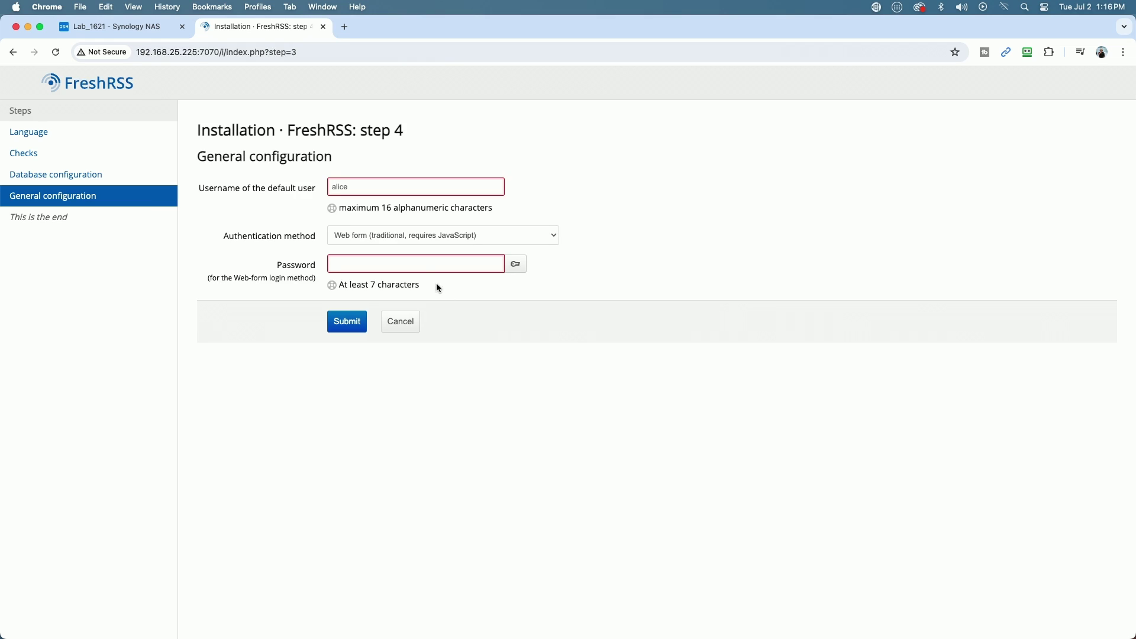
Step: Enter the default user's username, submit the user settings and complete the installation
{"action": "left_click", "coordinate": [350, 183]}
{"action": "key", "text": "Tab"}
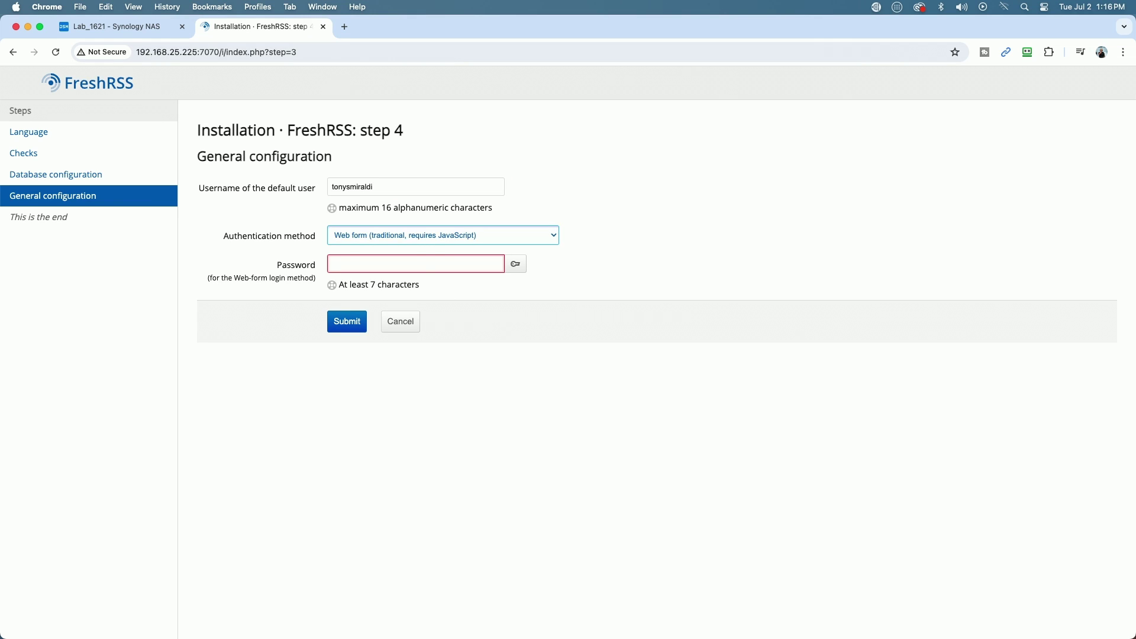
{"action": "key", "text": "Return"}
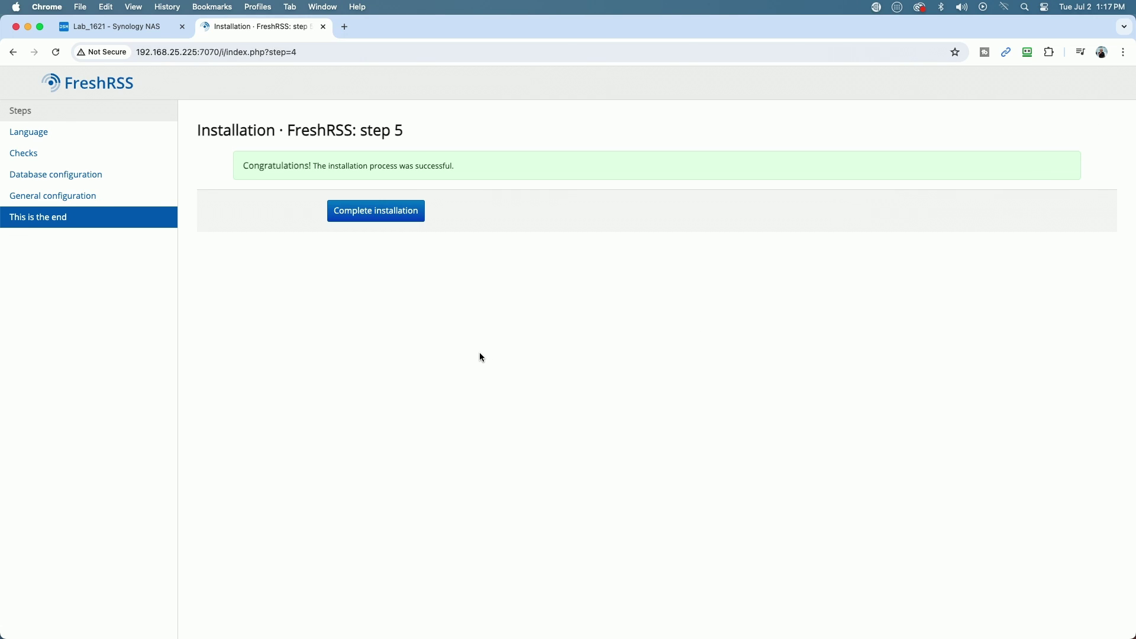
{"action": "left_click", "coordinate": [374, 219]}
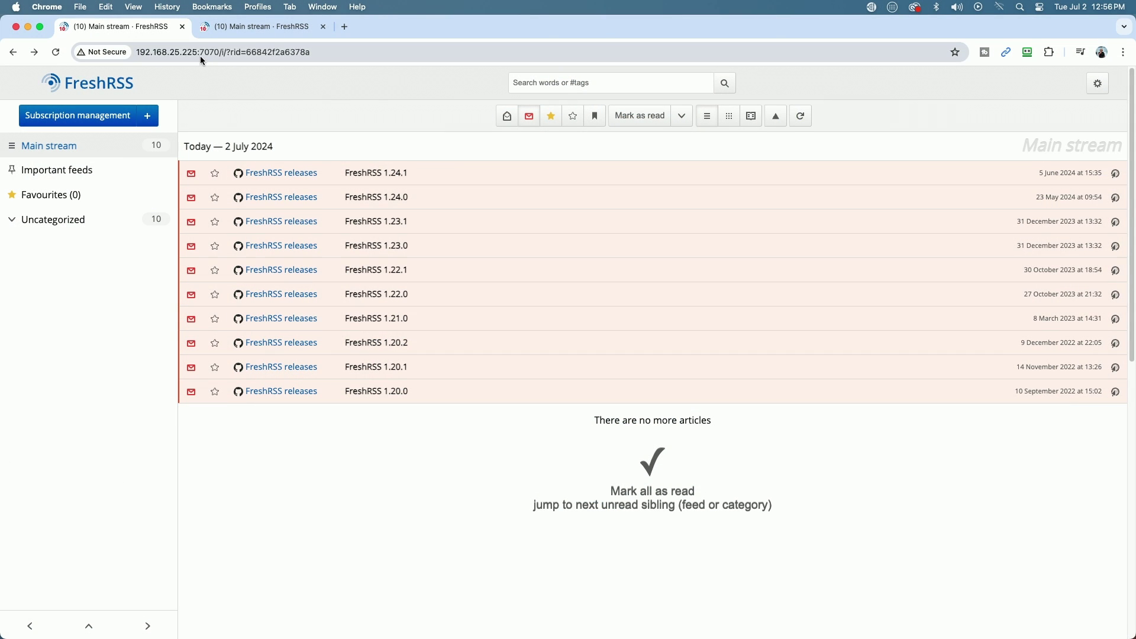
Step: Return to the 192.168.25.182:6060 FreshRSS tab and go to Subscription management
{"action": "left_click", "coordinate": [235, 33]}
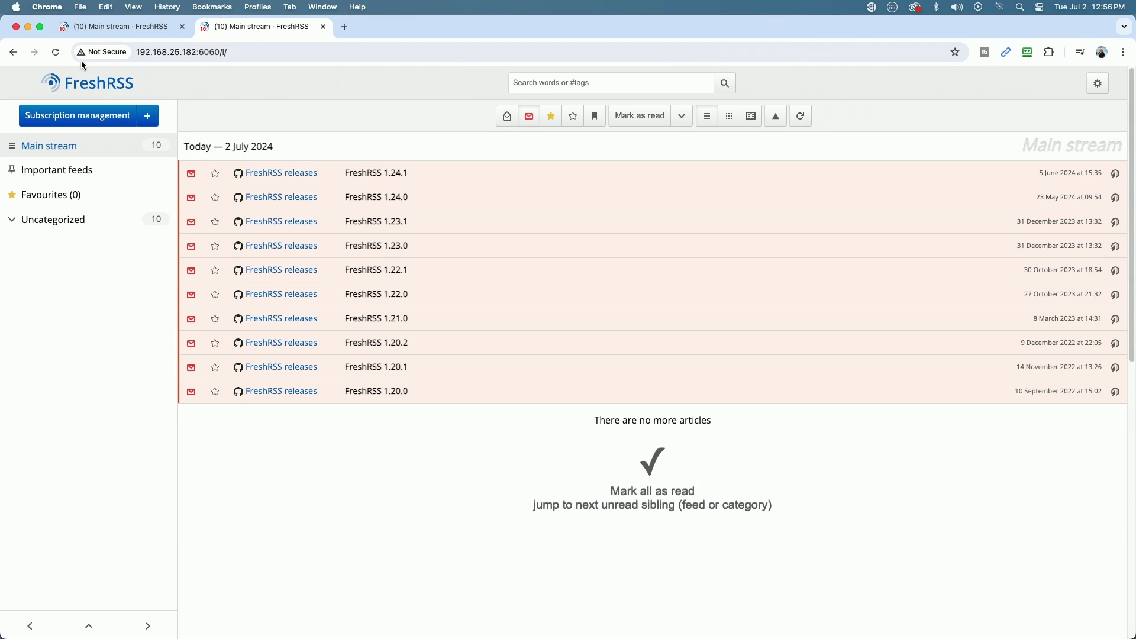
{"action": "left_click", "coordinate": [89, 27]}
{"action": "left_click", "coordinate": [260, 26]}
{"action": "left_click", "coordinate": [88, 114]}
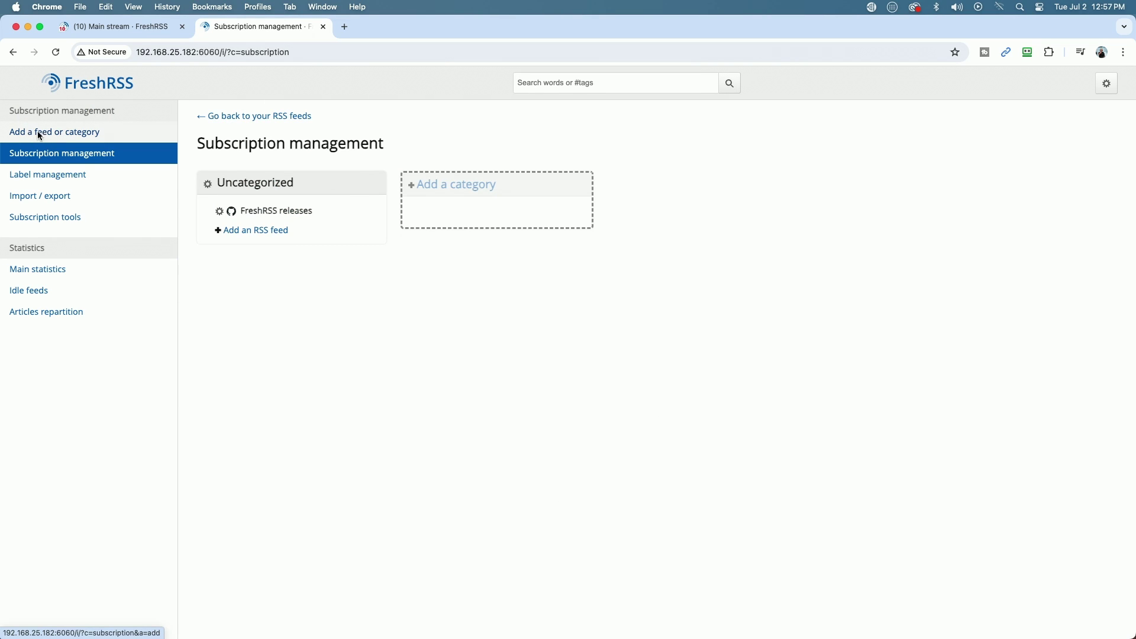
Step: Add a category named 'Tech Channels', then another named 'Podcasts'
{"action": "left_click", "coordinate": [68, 134]}
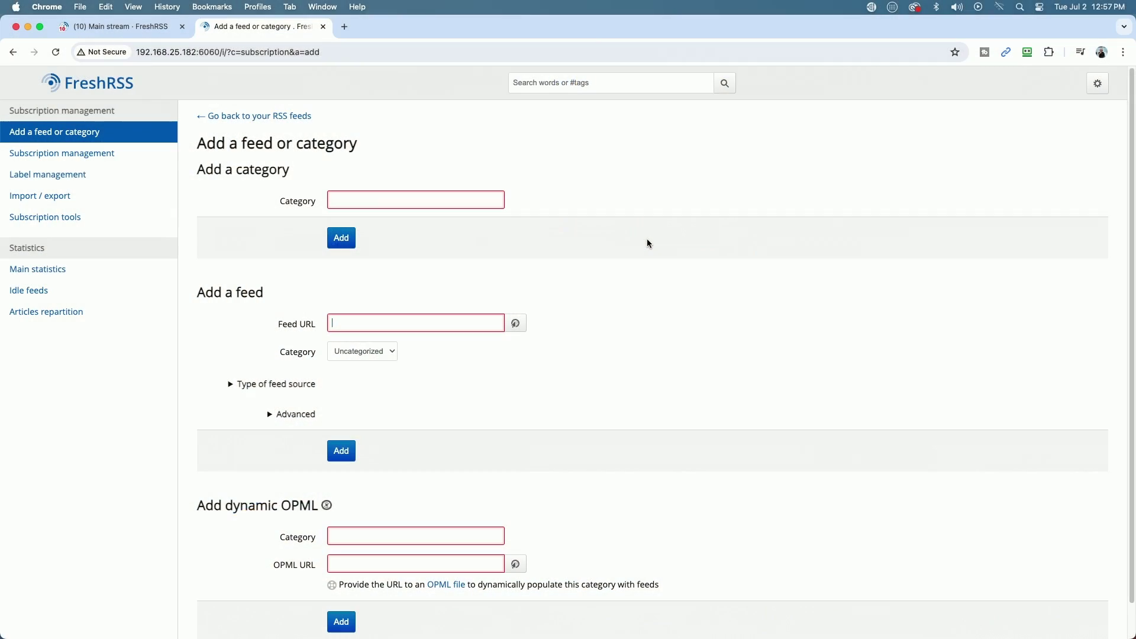
{"action": "left_click", "coordinate": [357, 199]}
{"action": "type", "text": "Tech Chann"}
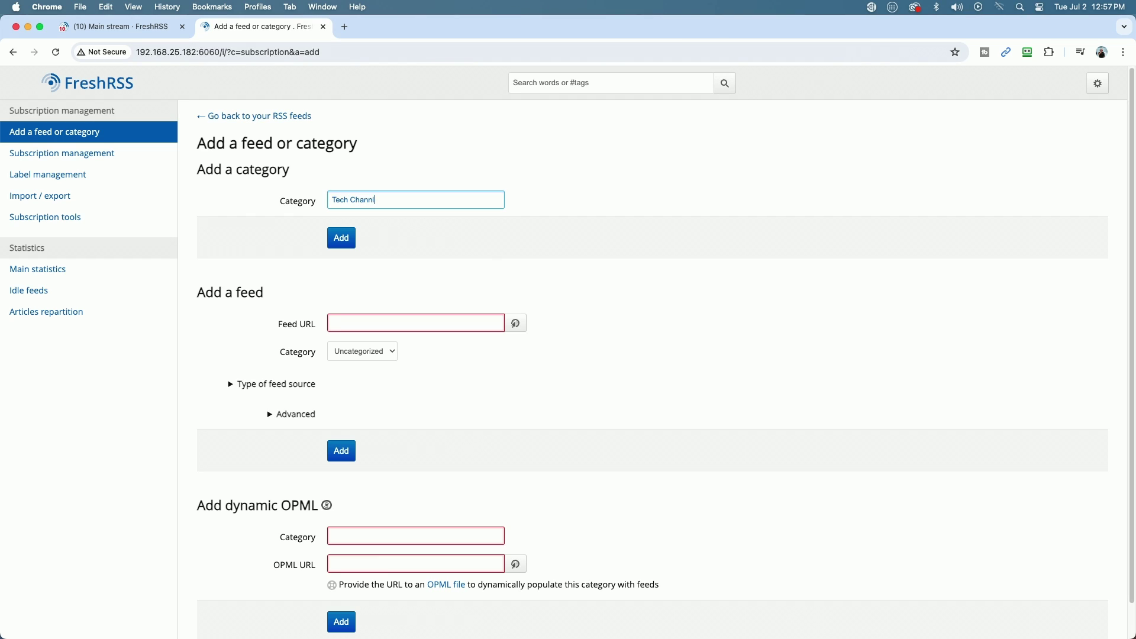
{"action": "type", "text": "els"}
{"action": "left_click", "coordinate": [330, 243]}
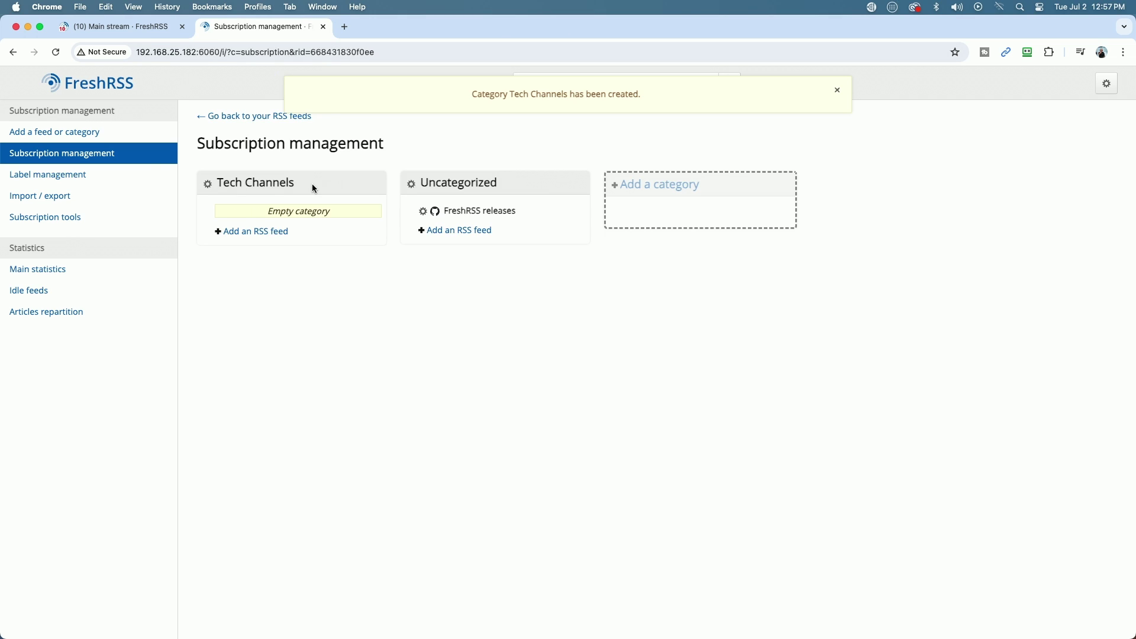
{"action": "left_click", "coordinate": [52, 133]}
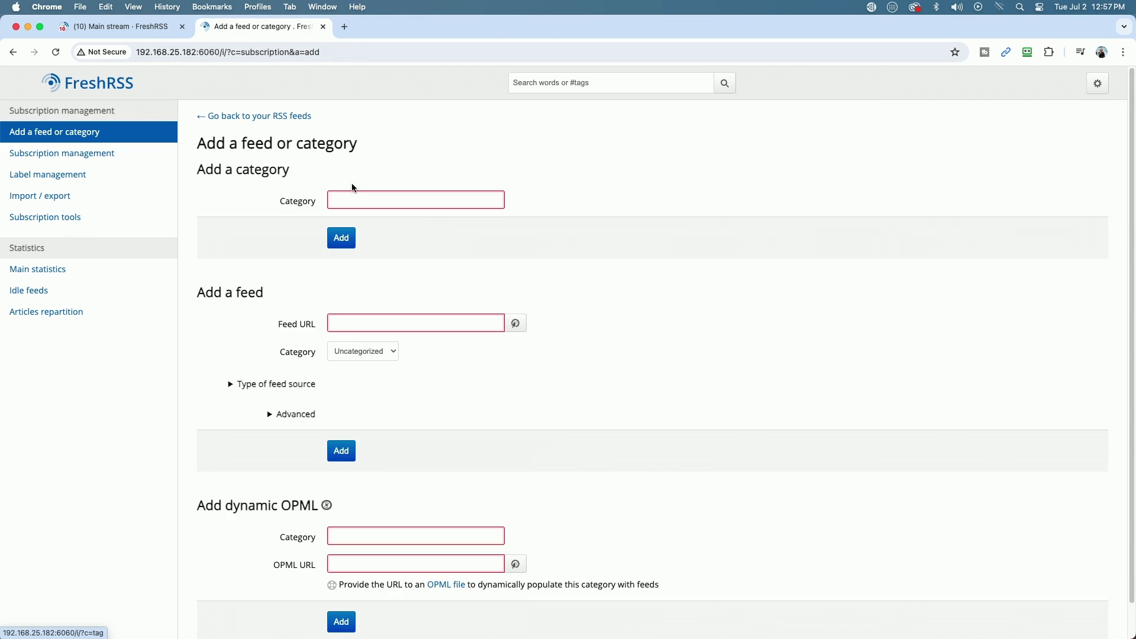
{"action": "left_click", "coordinate": [361, 203]}
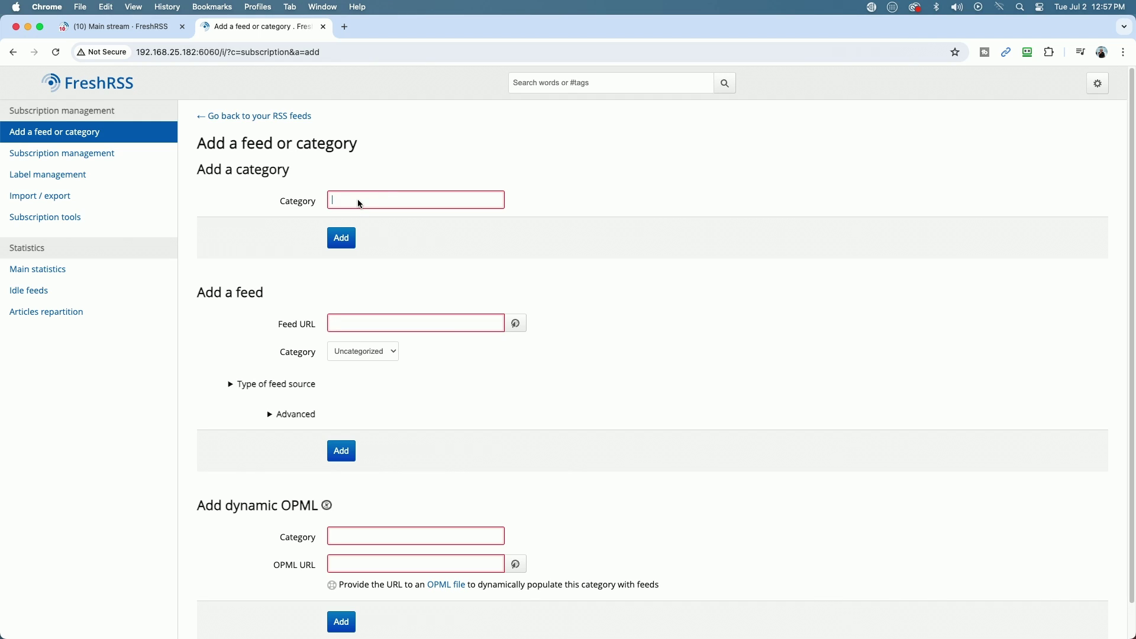
{"action": "type", "text": "Podcasts"}
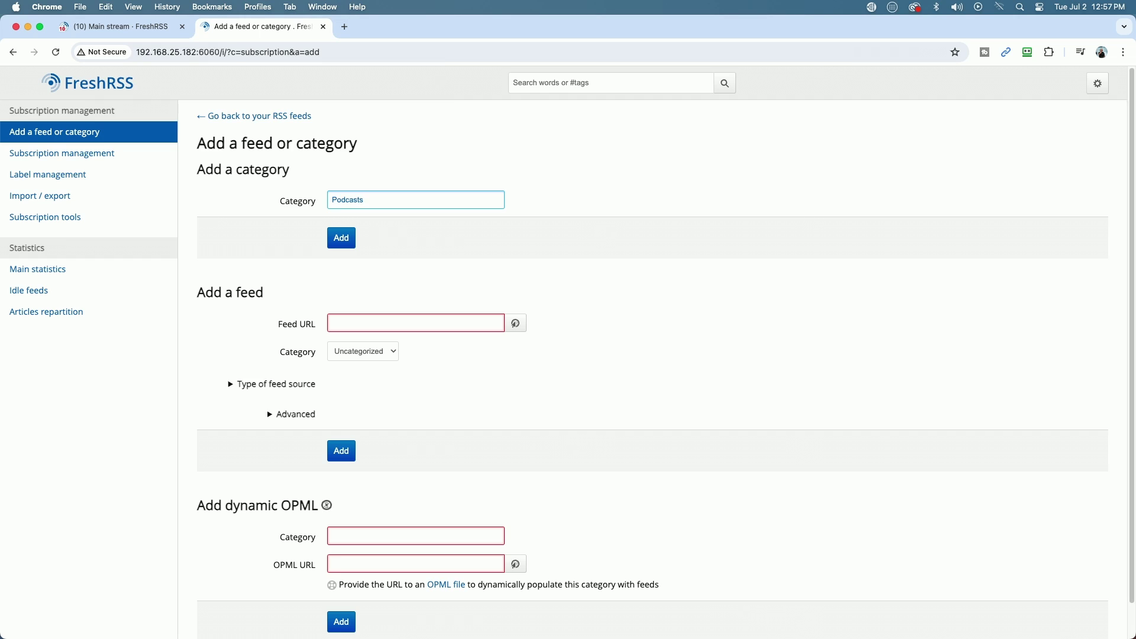
{"action": "left_click", "coordinate": [342, 239]}
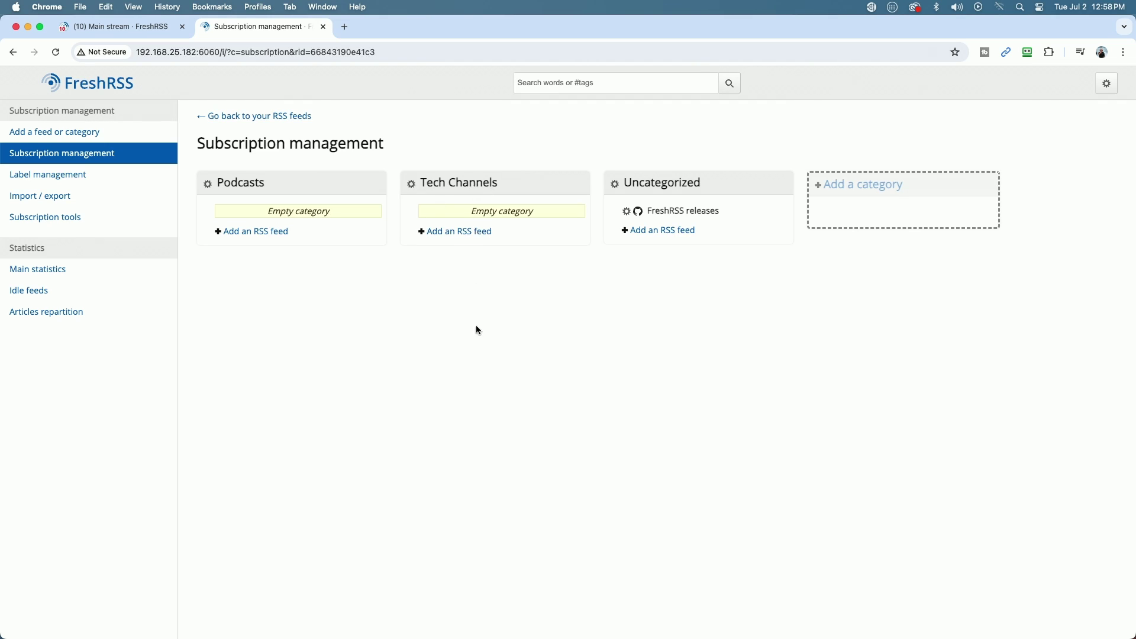
Step: Add the Quik Tech Solutions YouTube channel feed under Tech Channels and show that category's videos
{"action": "left_click", "coordinate": [447, 237]}
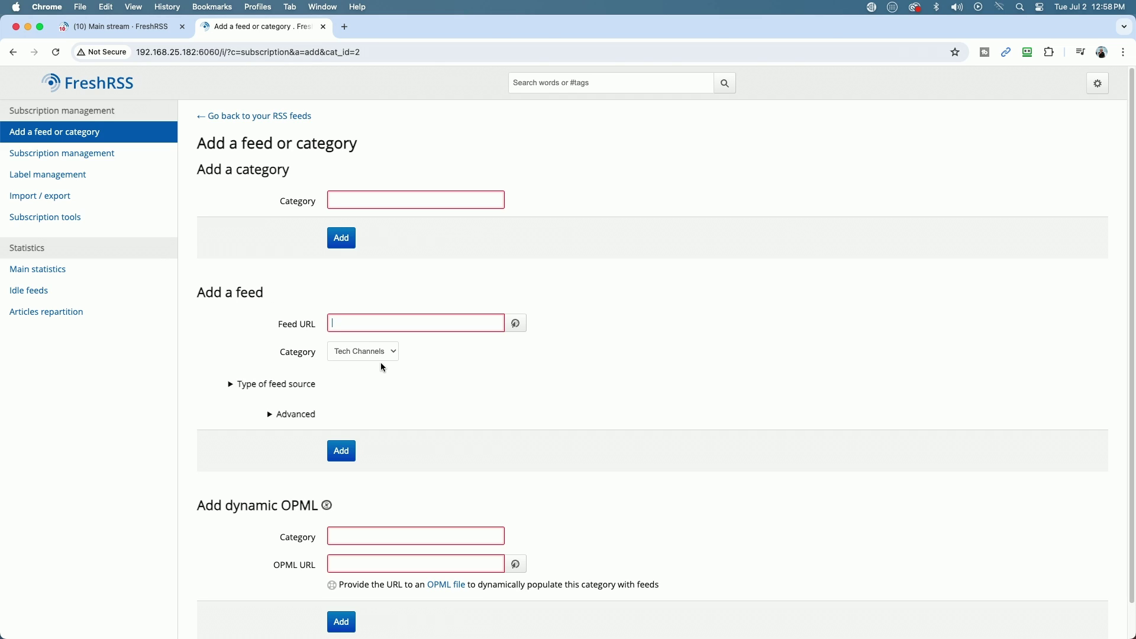
{"action": "right_click", "coordinate": [348, 323]}
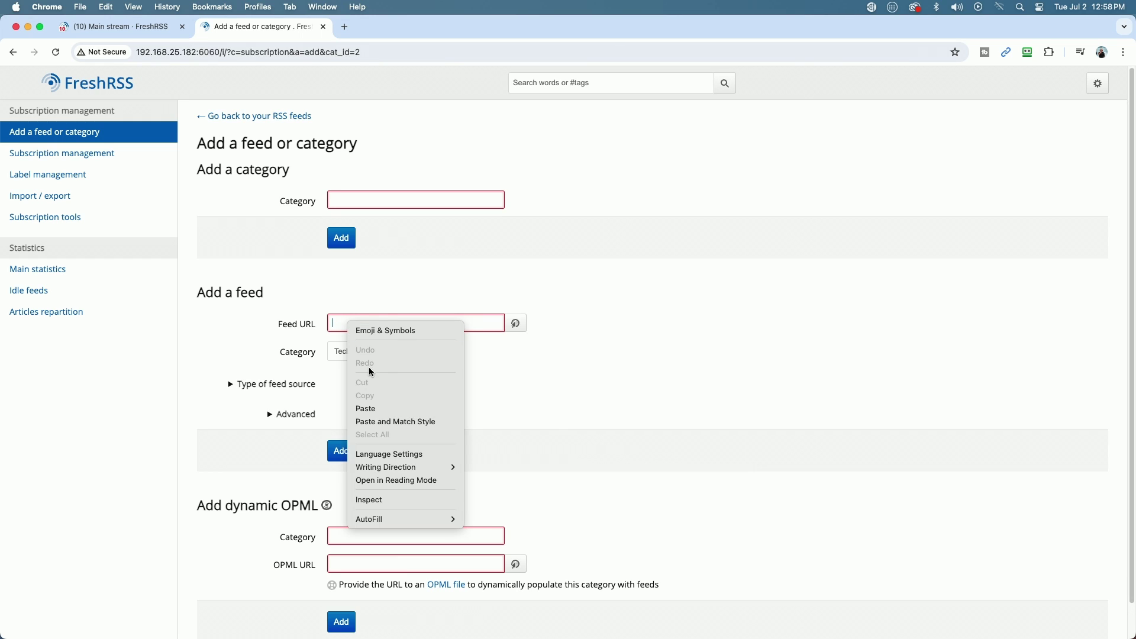
{"action": "left_click", "coordinate": [371, 413]}
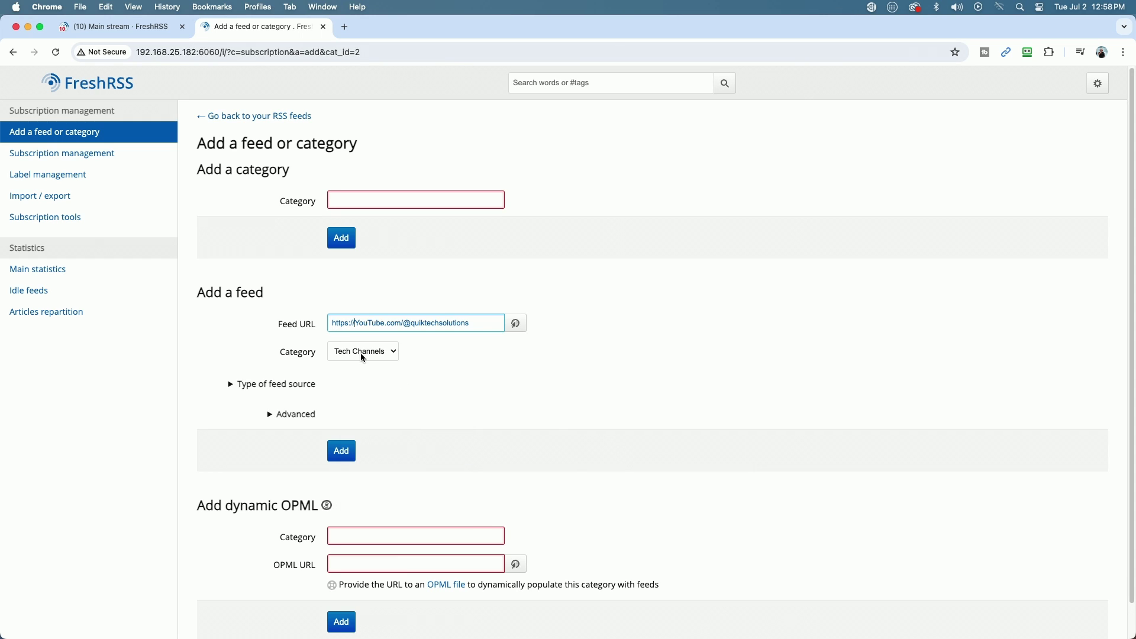
{"action": "left_click", "coordinate": [341, 450]}
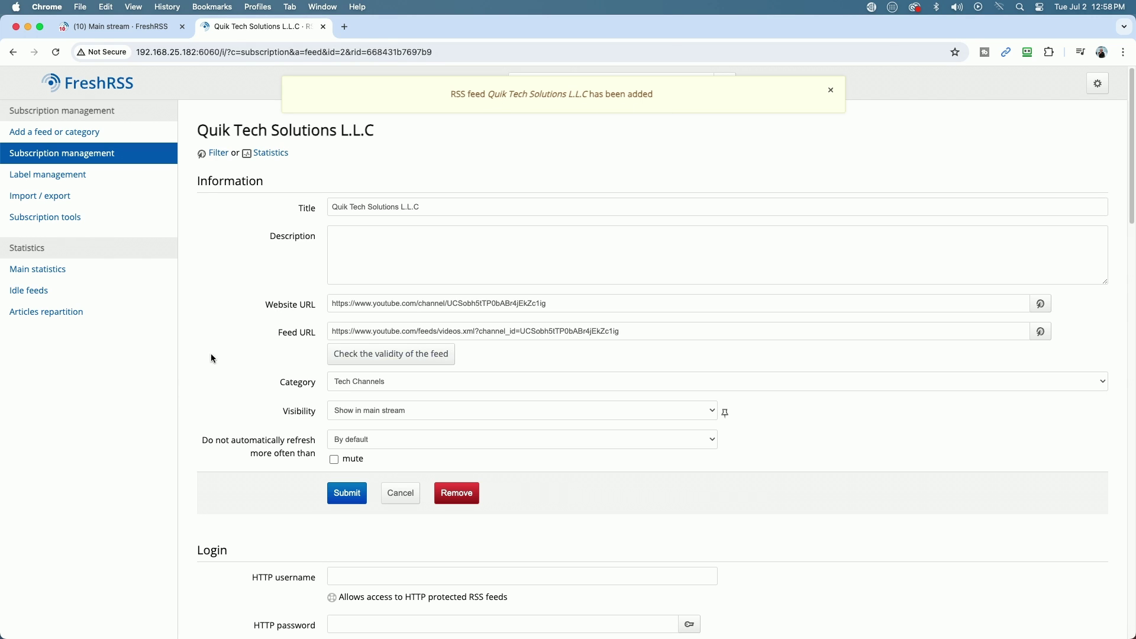
{"action": "left_click", "coordinate": [94, 80]}
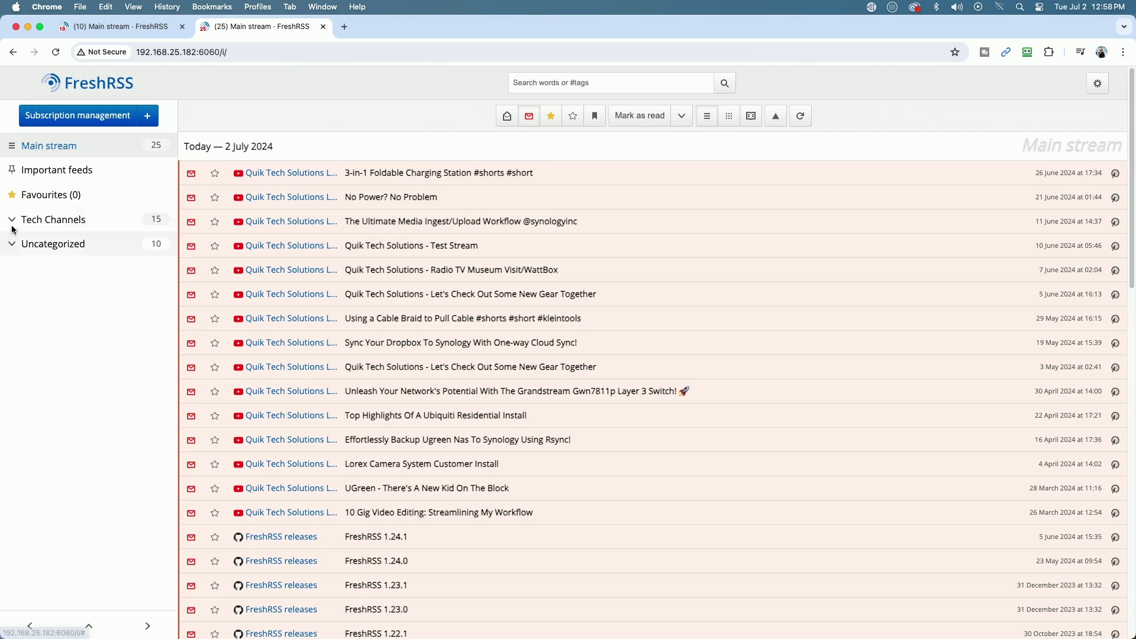
{"action": "left_click", "coordinate": [52, 226]}
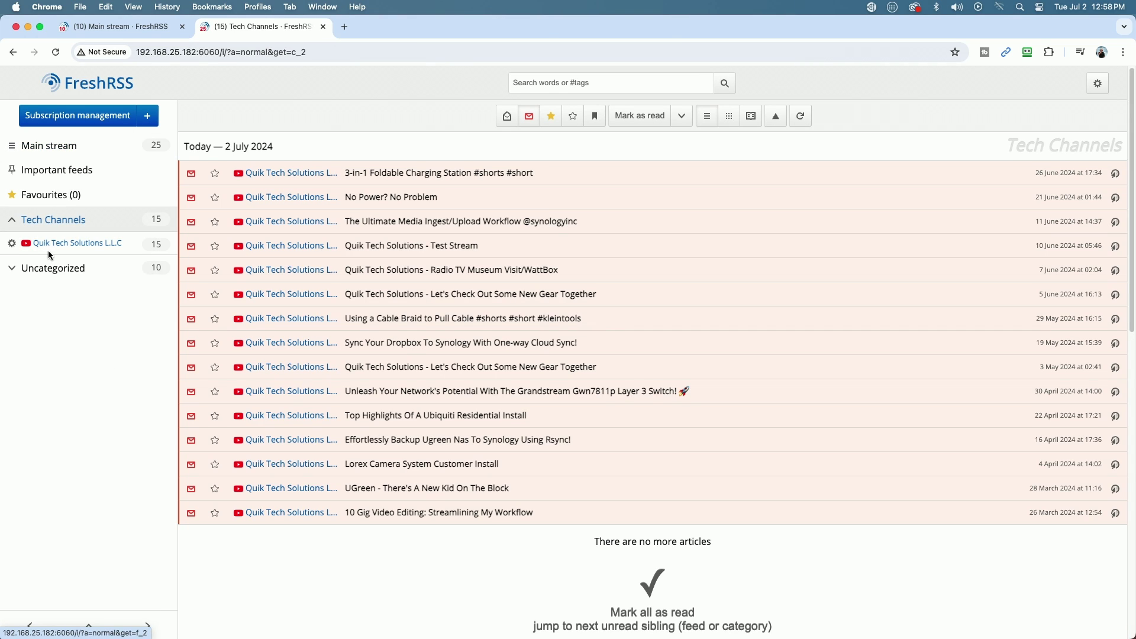